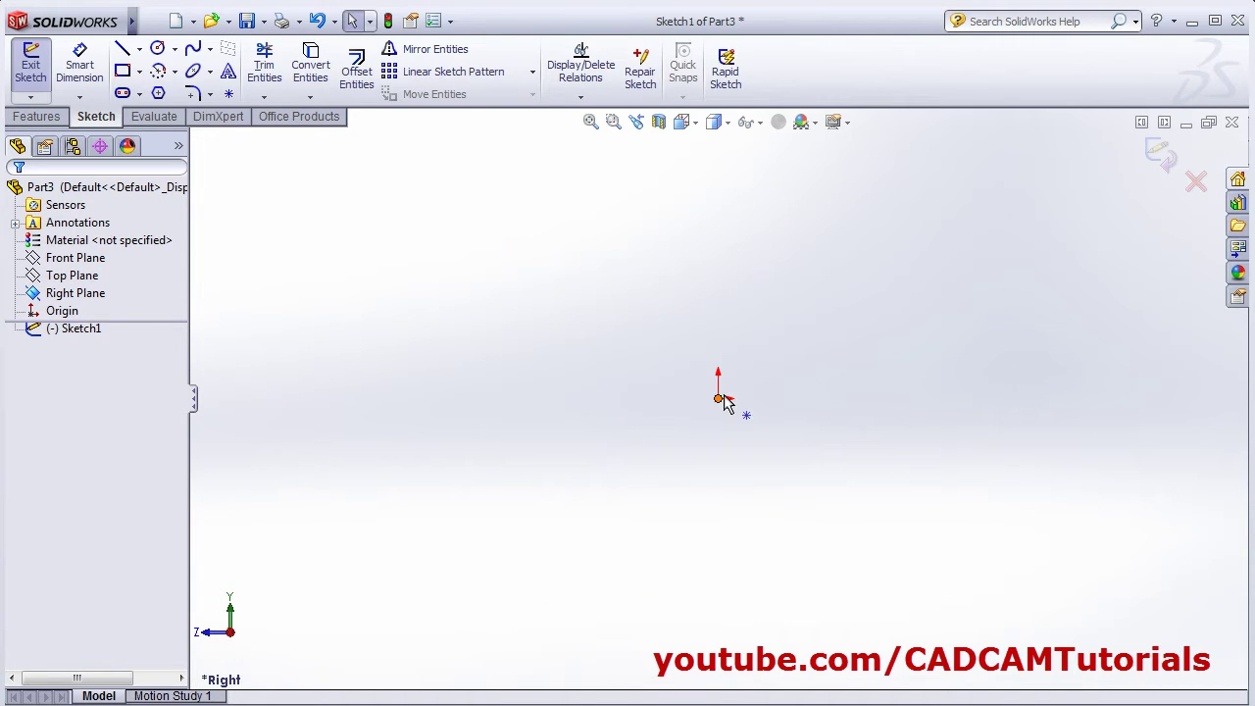
Step: Sketch the leg's open half-profile from the origin: base about 288 mm, slanted side, shoulder about 99 mm, riser about 51 mm, top about 86 mm
{"action": "mouse_move", "coordinate": [708, 448]}
{"action": "middle_mouse_down", "text": "ctrl"}
{"action": "mouse_move", "coordinate": [667, 490]}
{"action": "mouse_move", "coordinate": [672, 480]}
{"action": "middle_mouse_up", "text": "ctrl"}
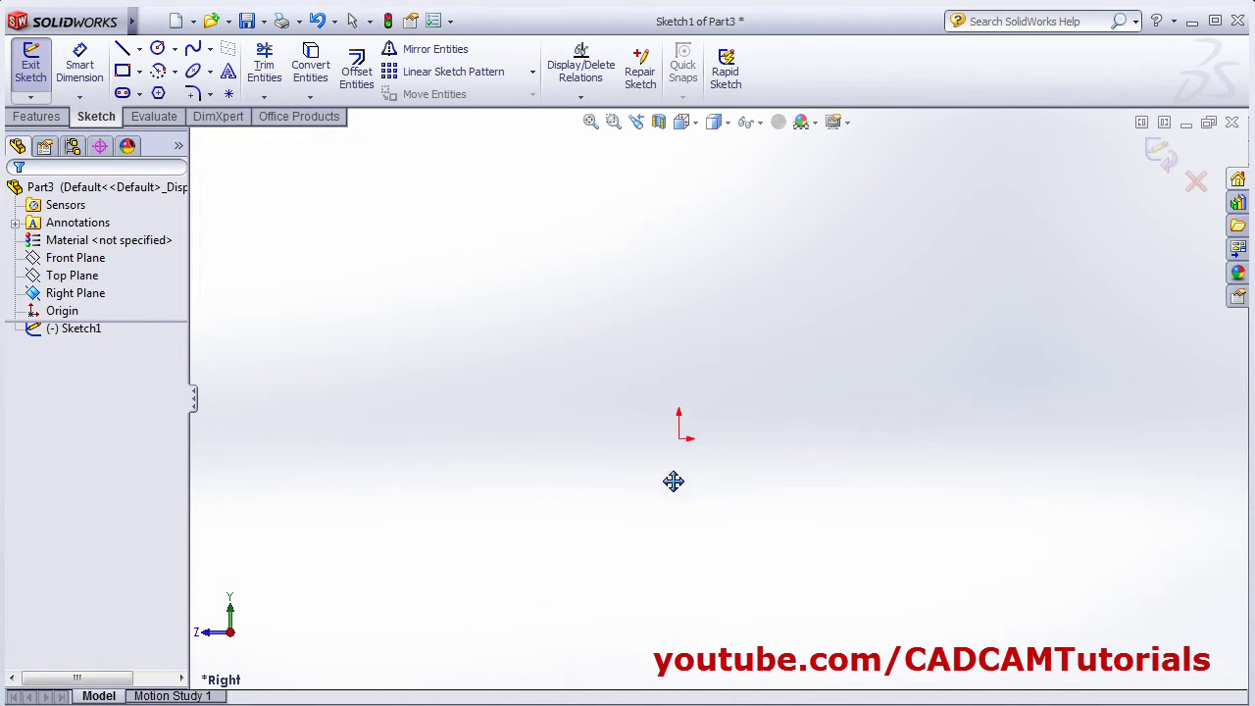
{"action": "left_click", "coordinate": [125, 53]}
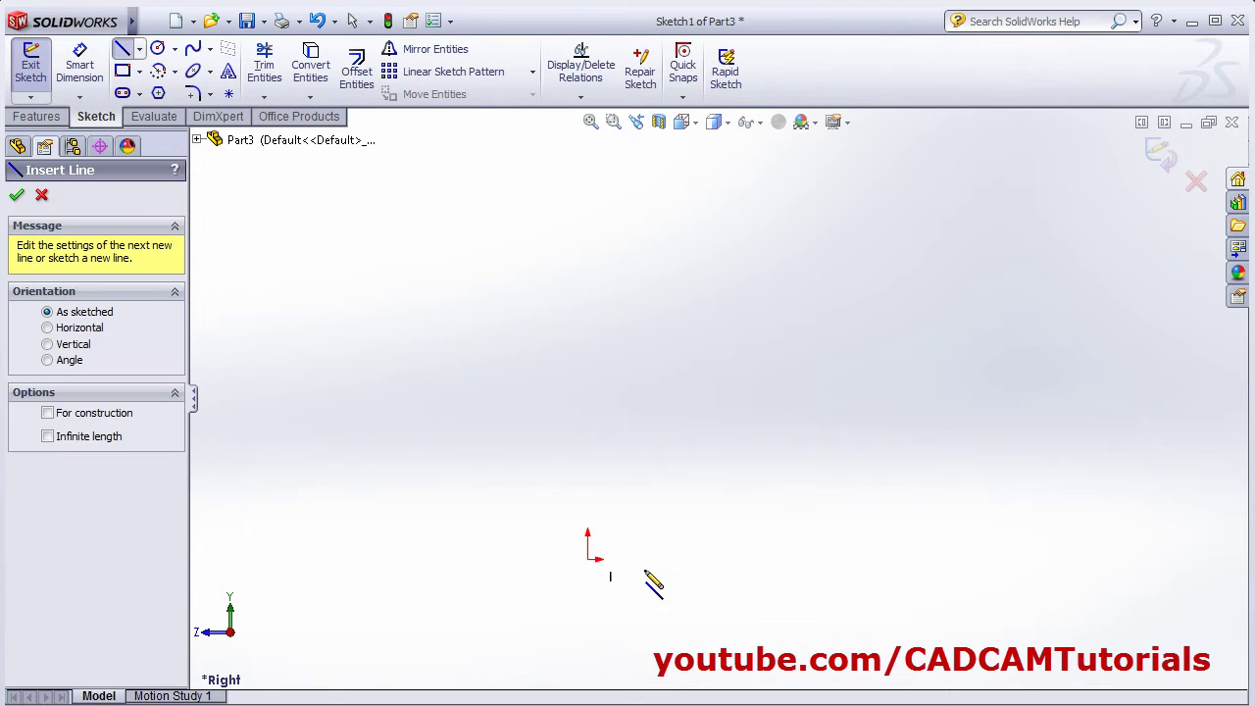
{"action": "left_click", "coordinate": [587, 559]}
{"action": "left_click", "coordinate": [372, 559]}
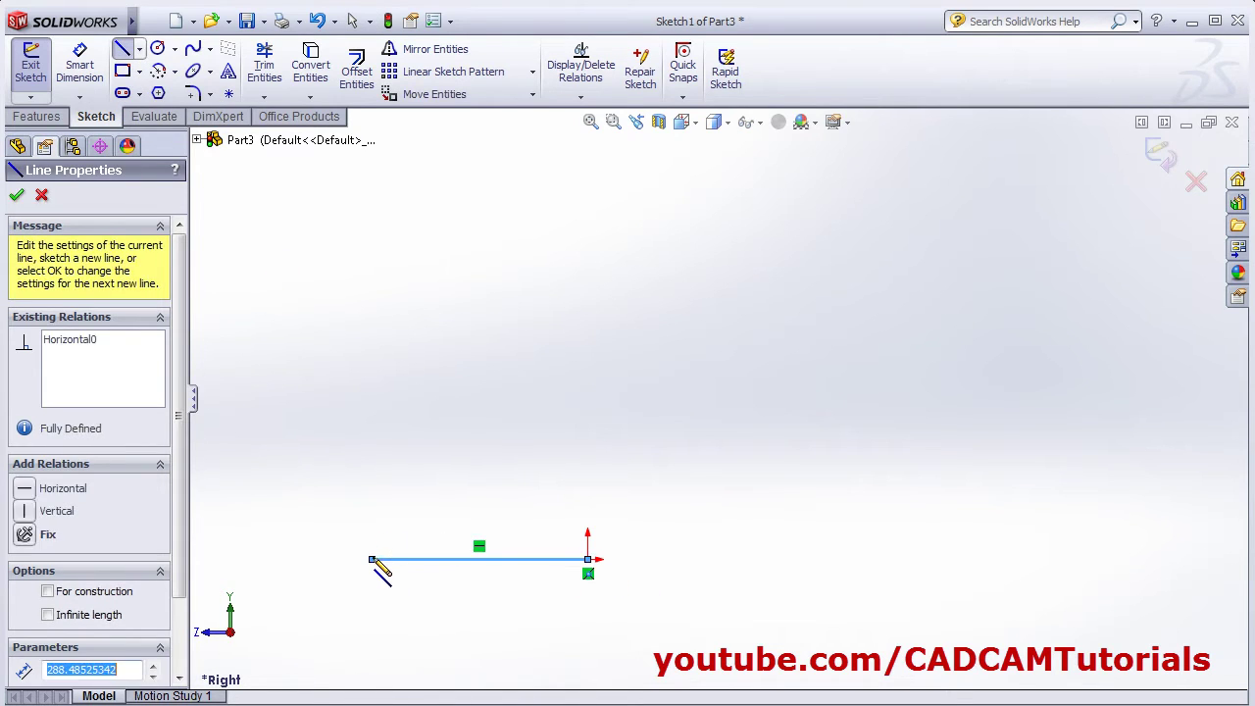
{"action": "left_click", "coordinate": [449, 292]}
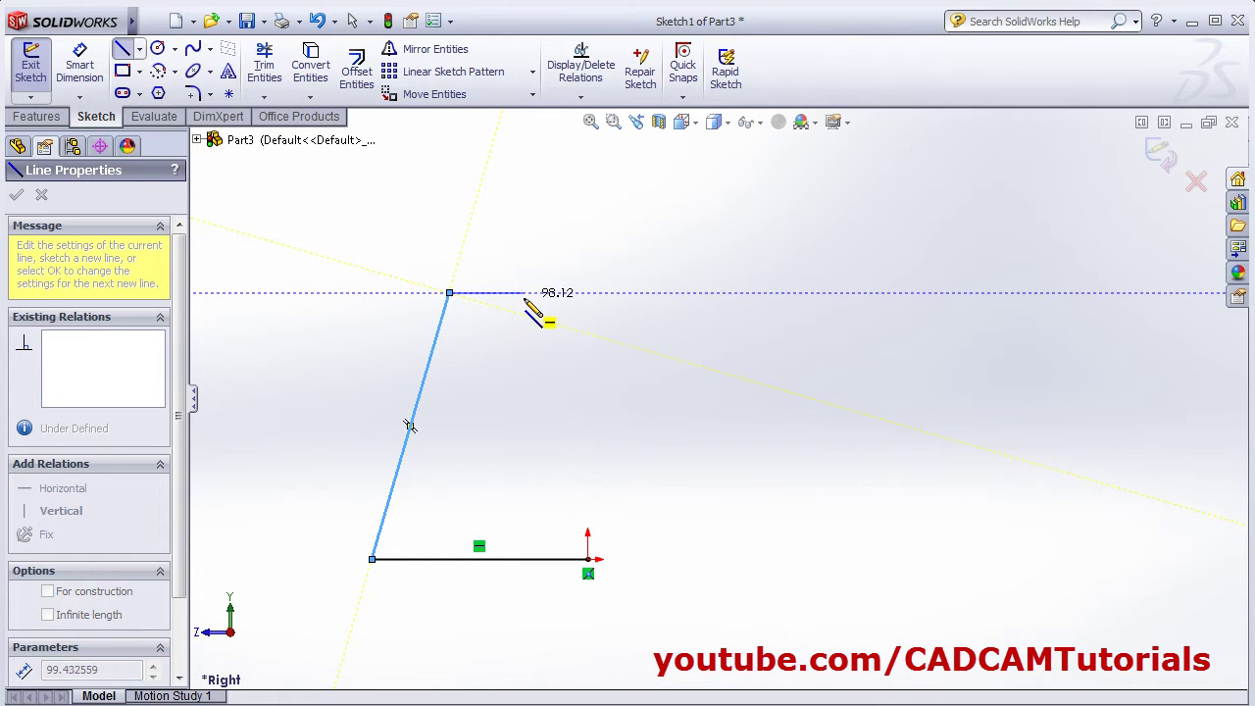
{"action": "left_click", "coordinate": [524, 292]}
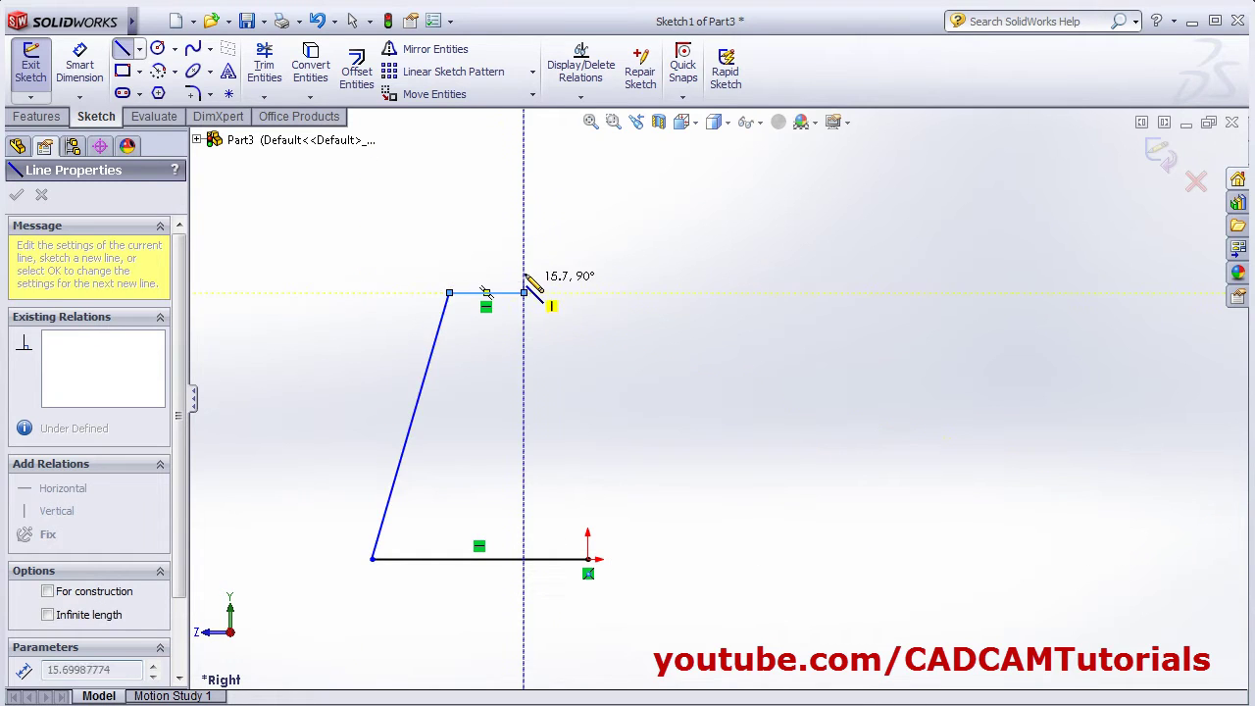
{"action": "left_click", "coordinate": [587, 254]}
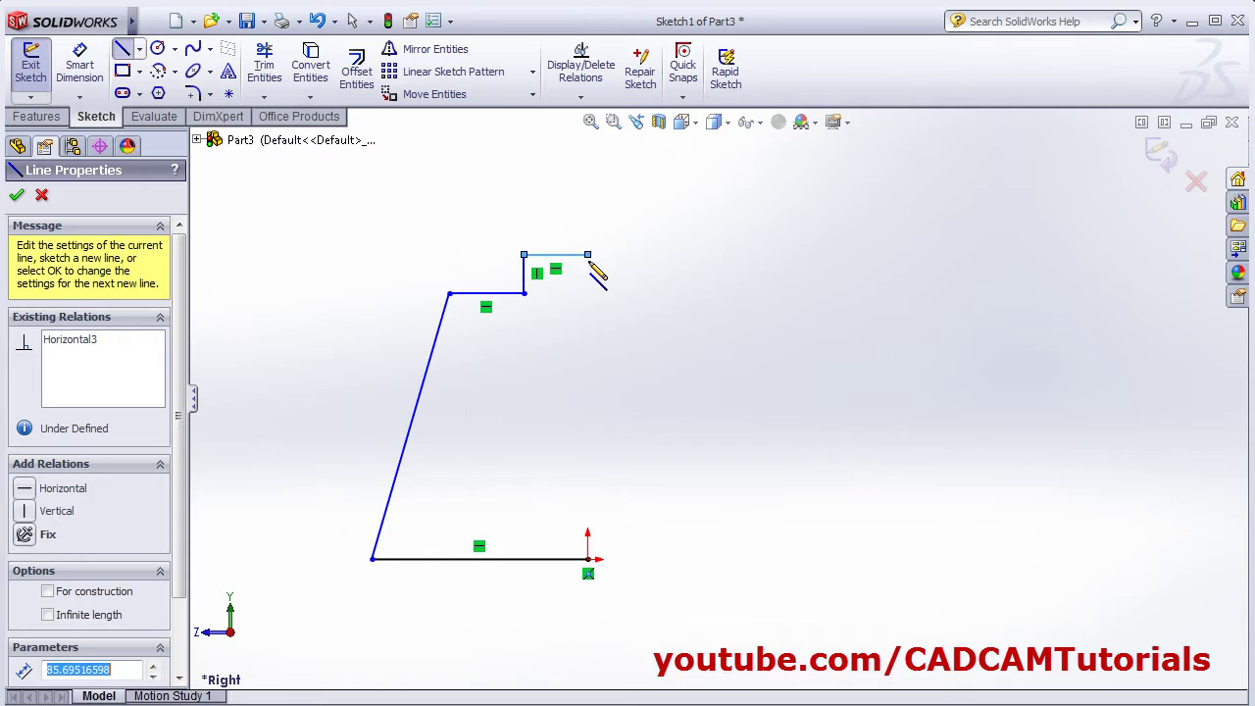
{"action": "right_click", "coordinate": [625, 348]}
{"action": "left_click", "coordinate": [676, 196]}
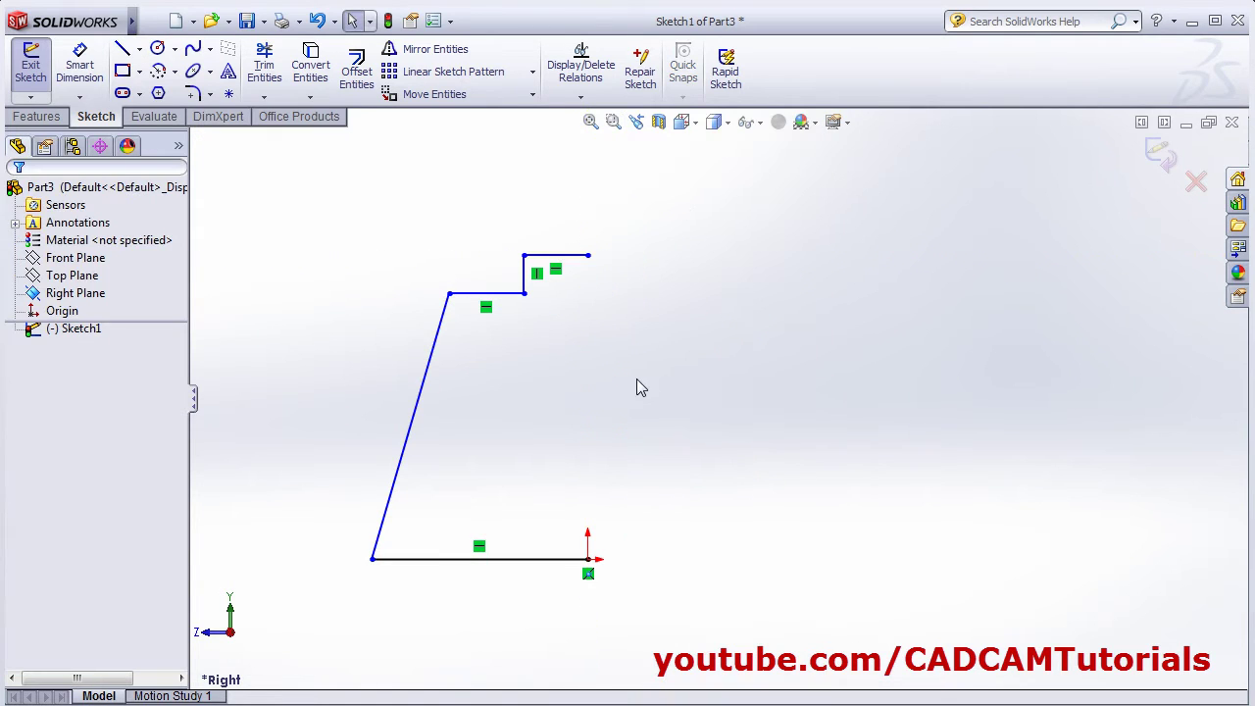
Step: Draw a vertical centerline about 480 mm long upward from the origin, passing through the free end of the profile's top edge
{"action": "left_click", "coordinate": [139, 48]}
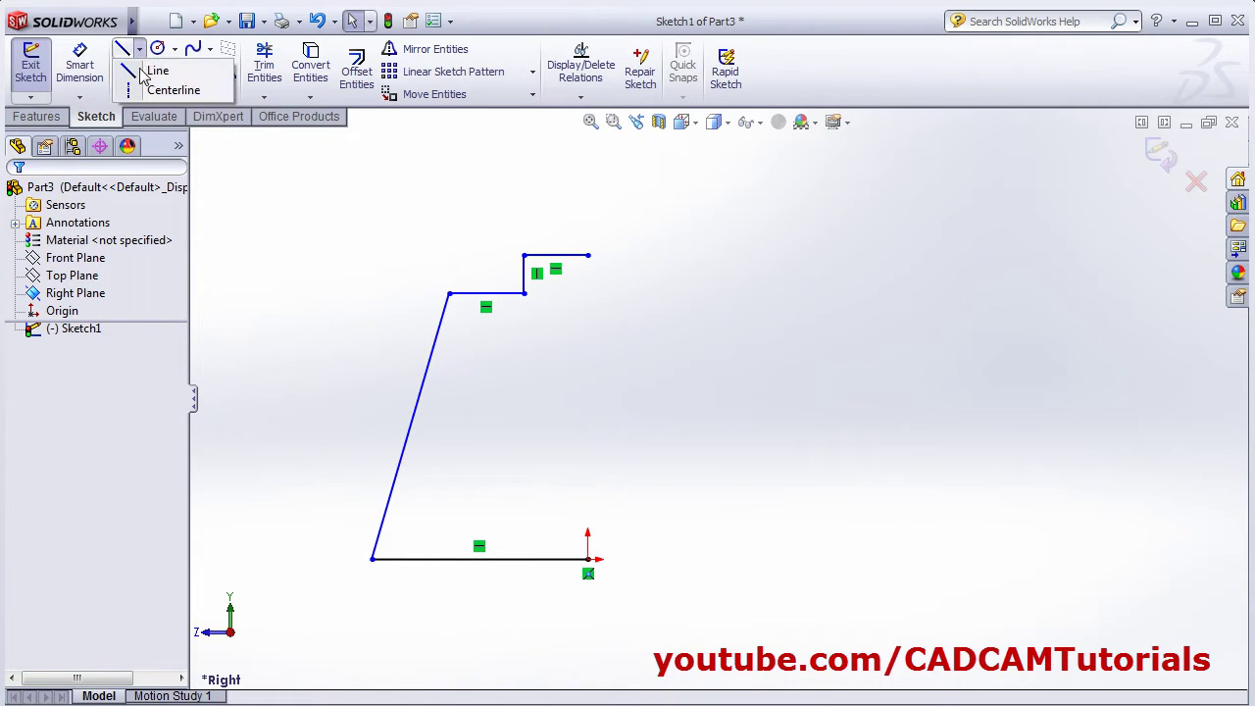
{"action": "left_click", "coordinate": [155, 85]}
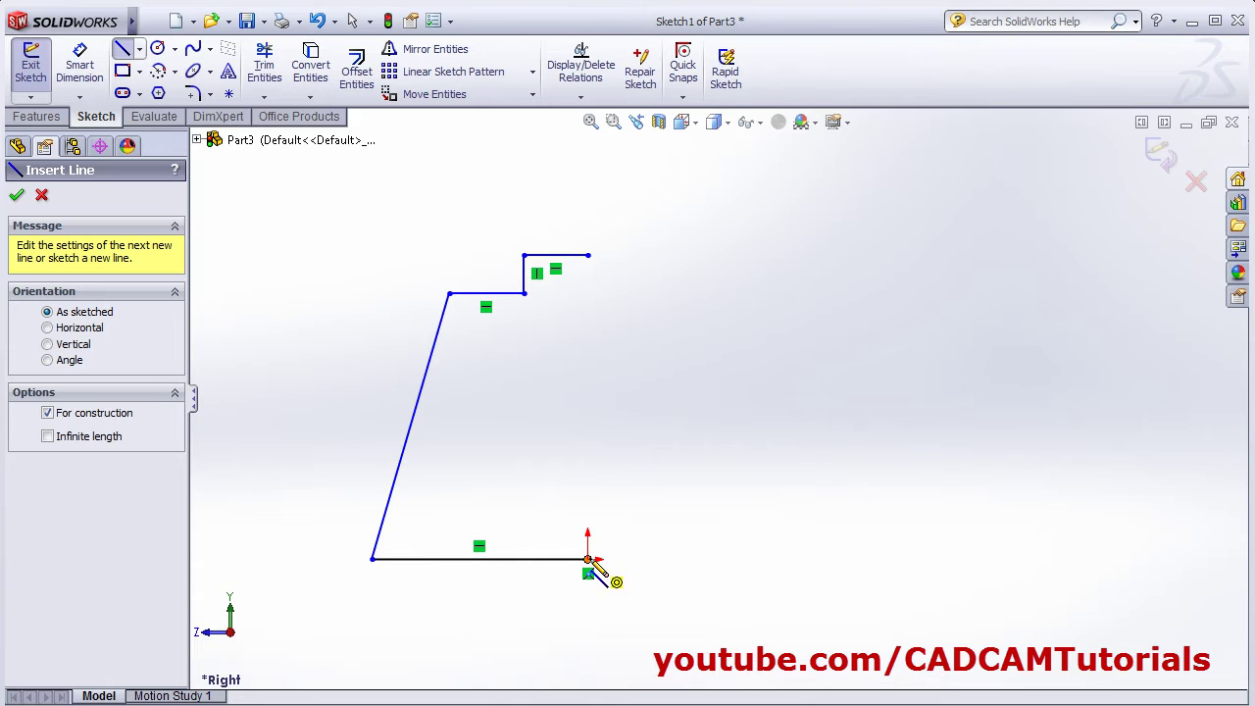
{"action": "left_click", "coordinate": [587, 559]}
{"action": "left_click", "coordinate": [587, 200]}
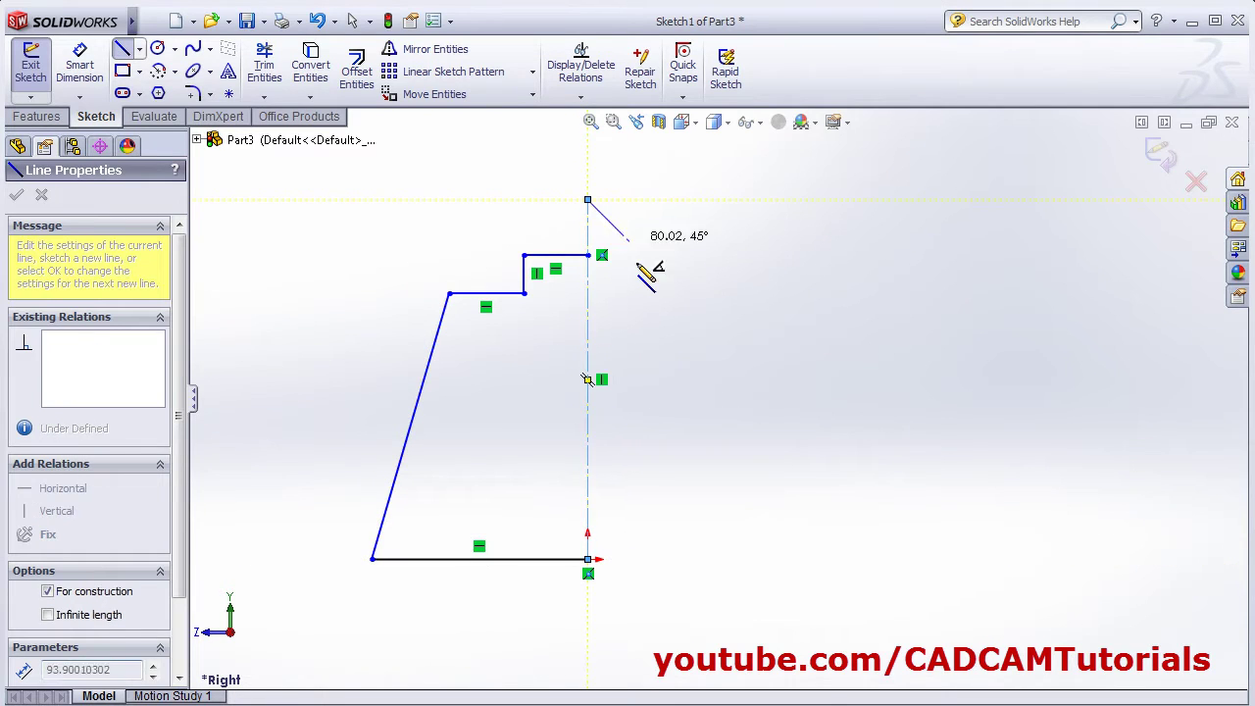
{"action": "right_click", "coordinate": [639, 264]}
{"action": "left_click", "coordinate": [690, 223]}
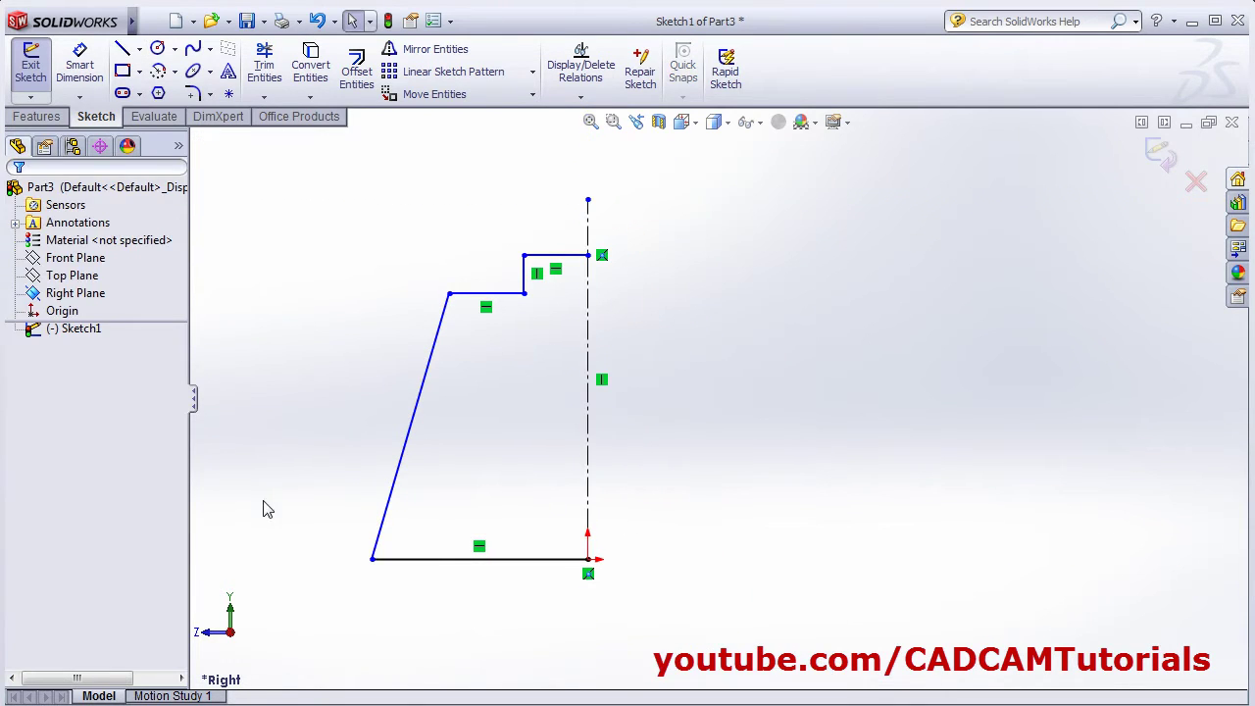
Step: Check the Leg drawing in Adobe Reader and dimension the height between the base line and the shoulder line as 100 mm in SolidWorks
{"action": "key", "text": "alt+Tab"}
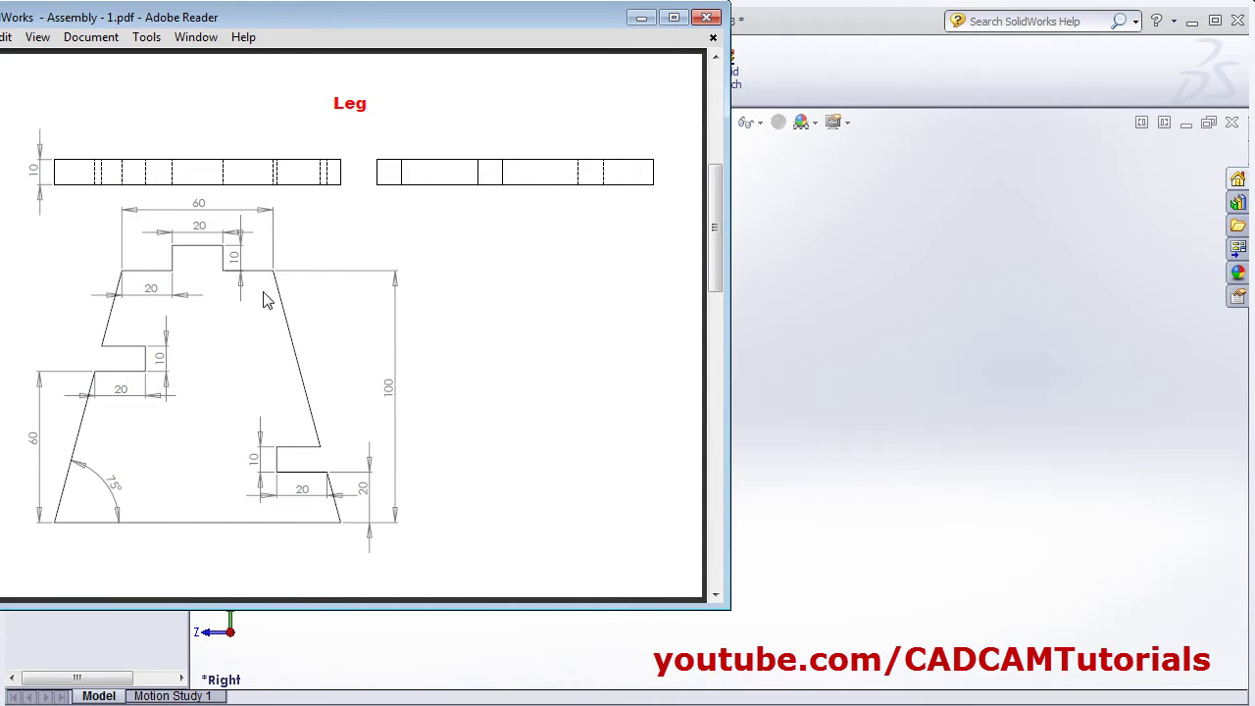
{"action": "left_click", "coordinate": [902, 341]}
{"action": "key", "text": "alt+Tab"}
{"action": "left_click", "coordinate": [848, 375]}
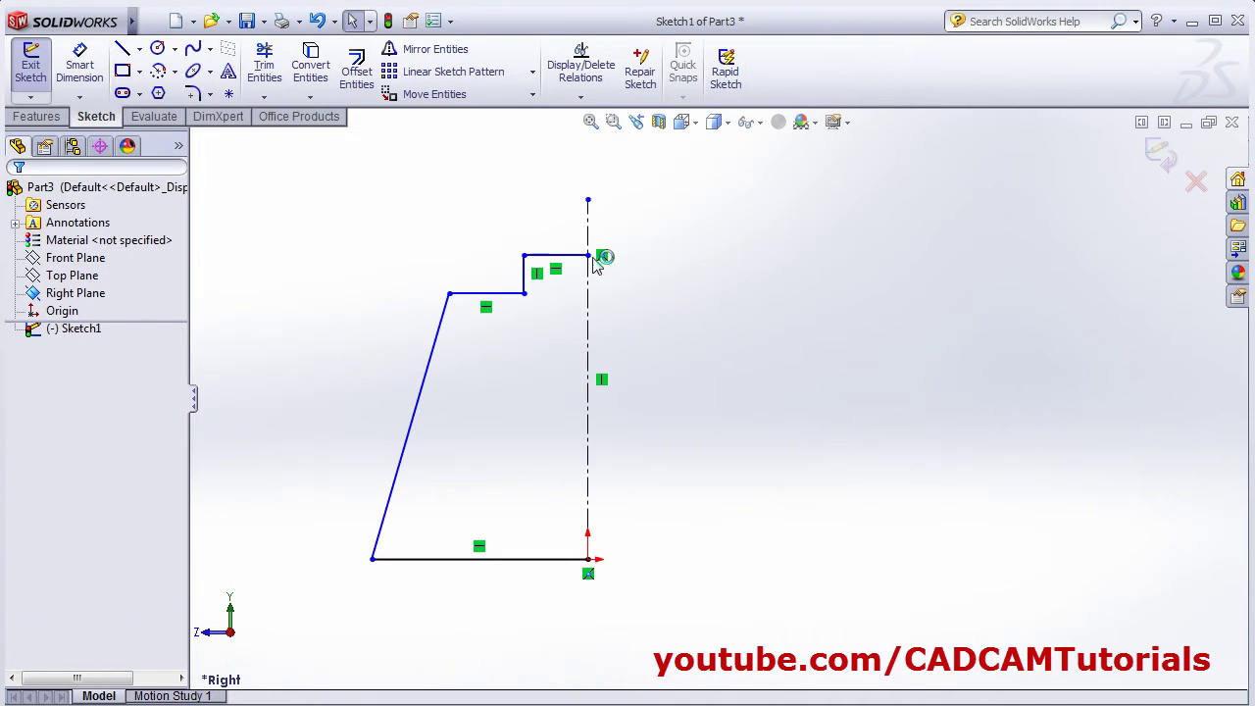
{"action": "left_click", "coordinate": [79, 64]}
{"action": "left_click", "coordinate": [426, 559]}
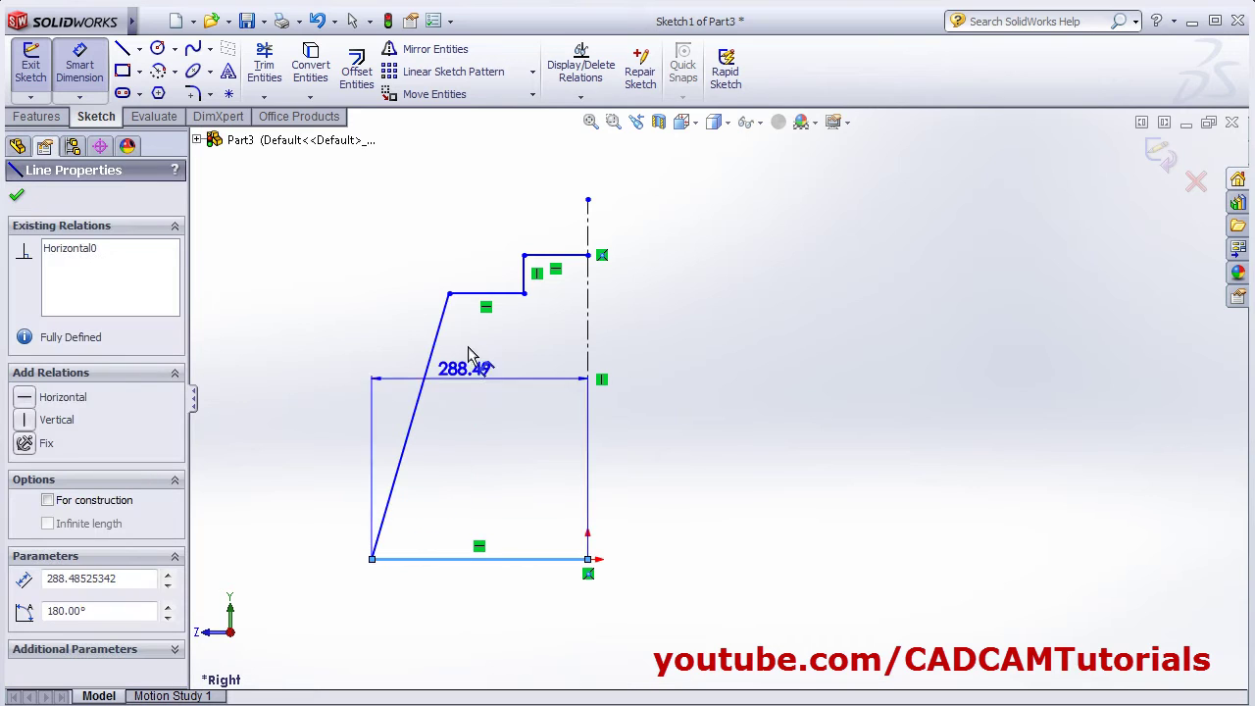
{"action": "left_click", "coordinate": [480, 293]}
{"action": "left_click", "coordinate": [315, 432]}
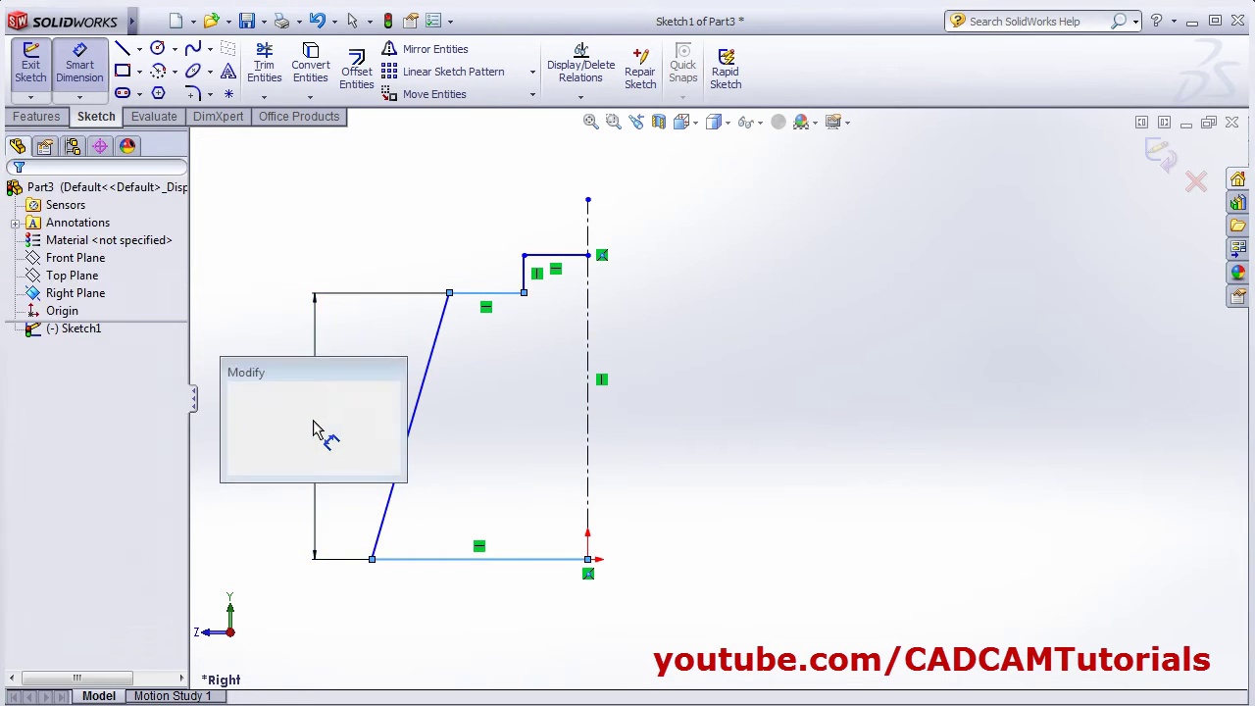
{"action": "type", "text": "100"}
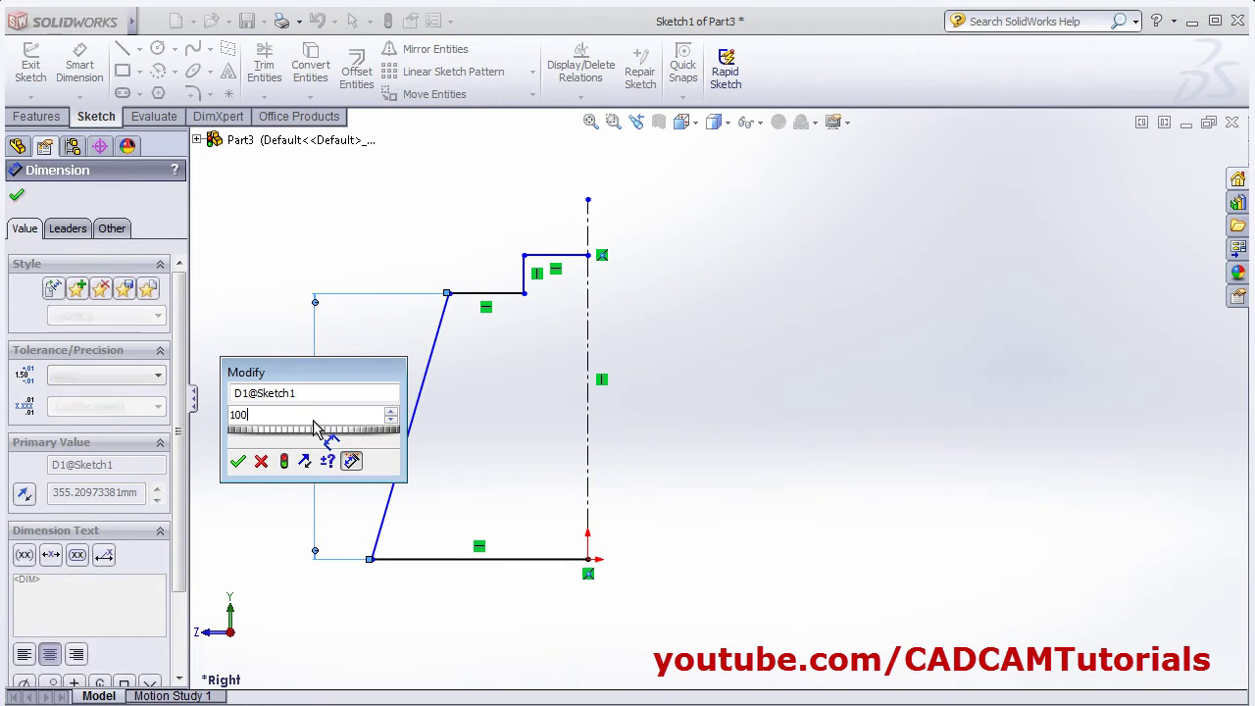
{"action": "key", "text": "Return"}
Step: Dimension the vertical distance between the shoulder line and the short top line as 10 mm
{"action": "left_click", "coordinate": [488, 486]}
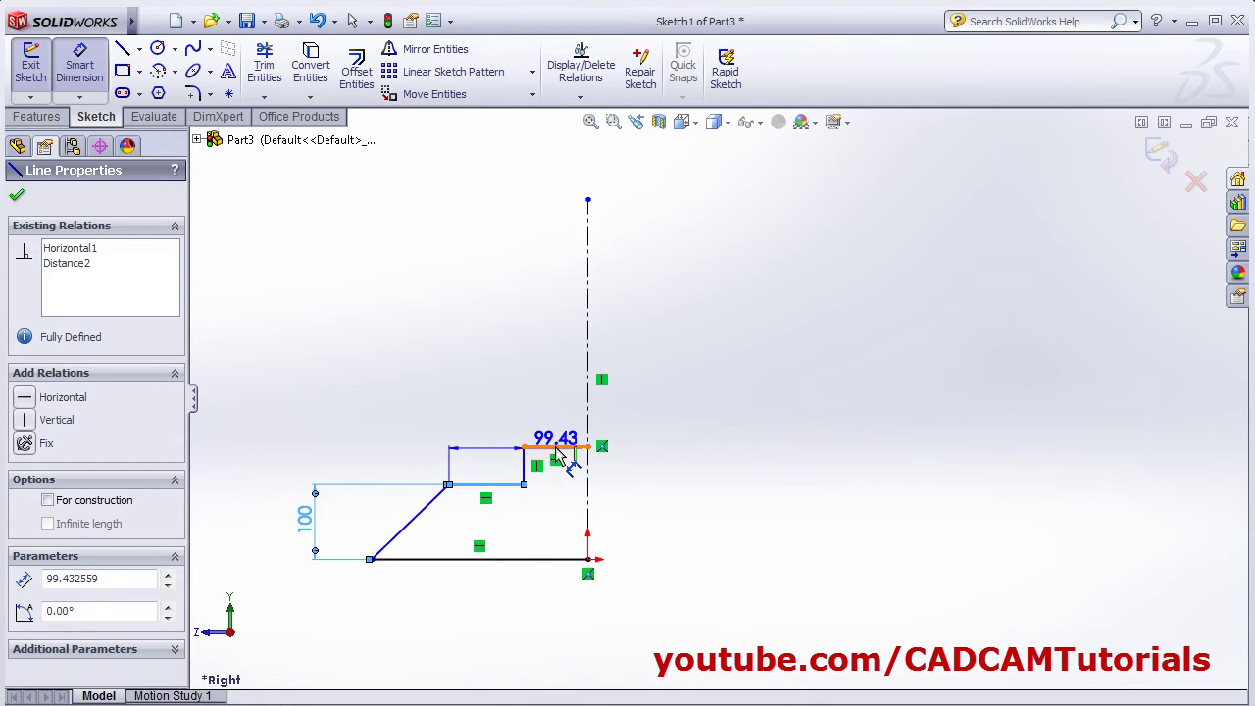
{"action": "left_click", "coordinate": [558, 447]}
{"action": "left_click", "coordinate": [410, 454]}
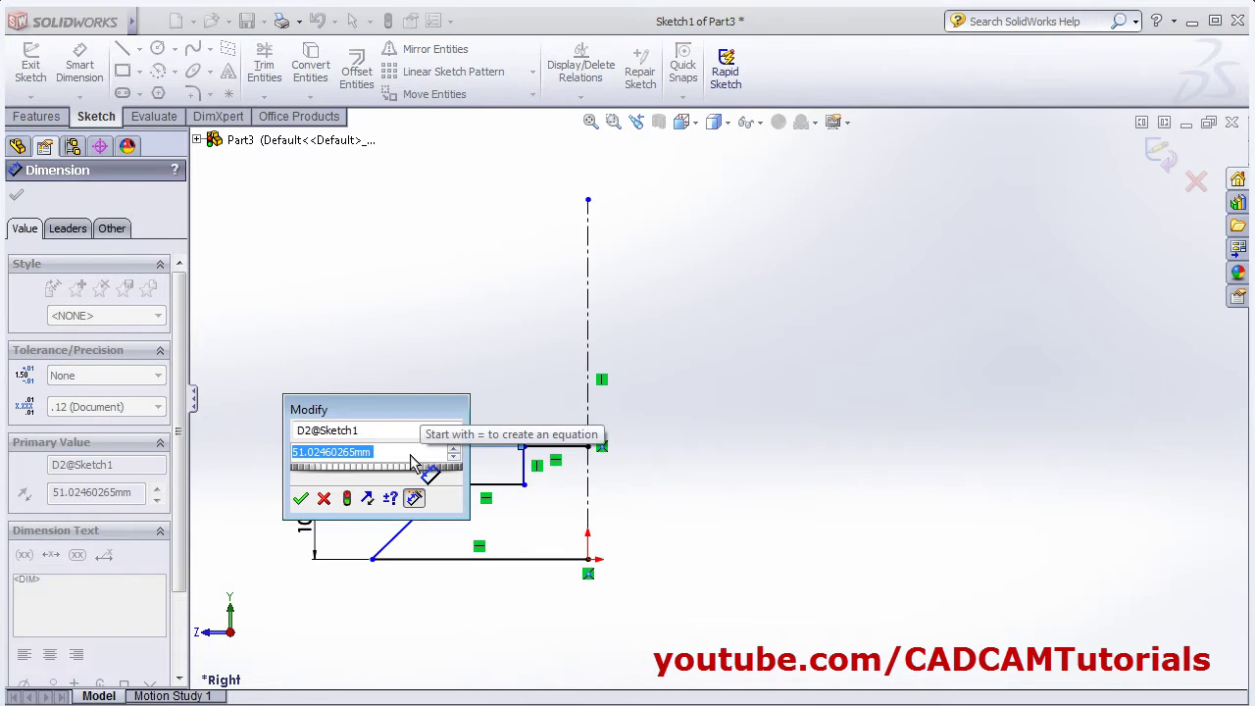
{"action": "type", "text": "10"}
{"action": "key", "text": "Return"}
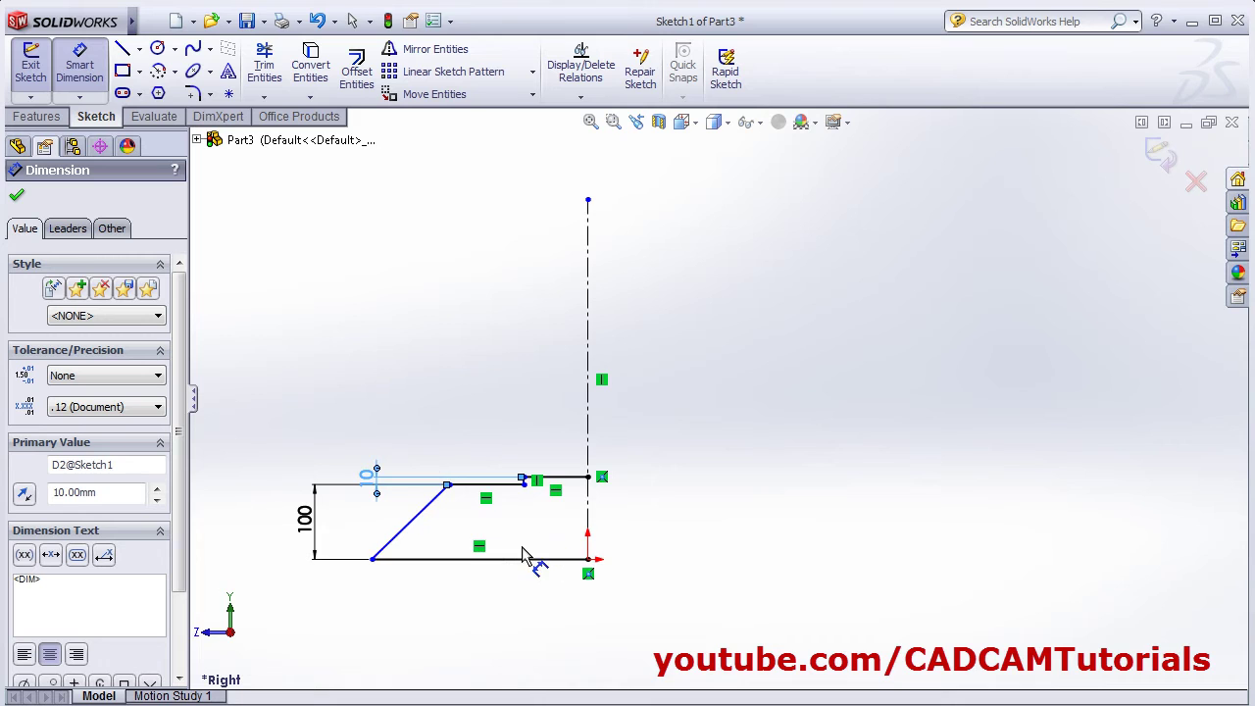
Step: Consult the Leg drawing for the side angle and dimension the angle between the slanted side and the base line as 75°
{"action": "scroll", "coordinate": [524, 556], "scroll_direction": "down", "scroll_amount": 2}
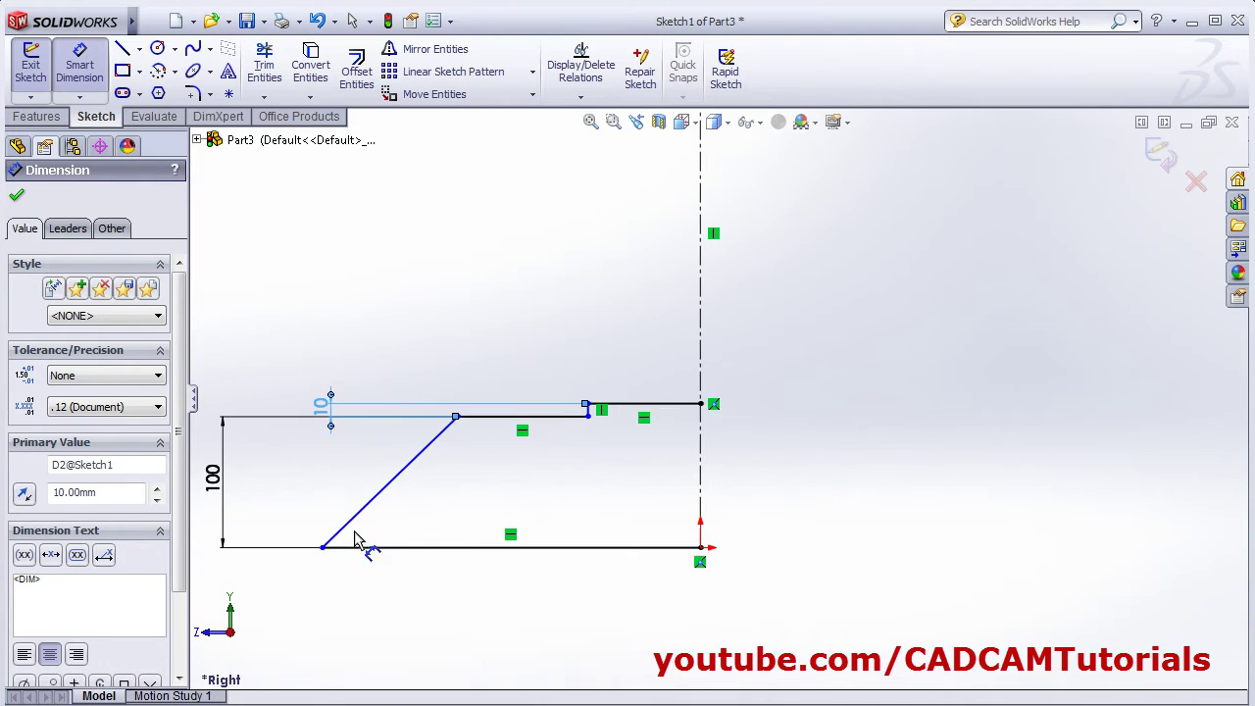
{"action": "key", "text": "alt+Tab"}
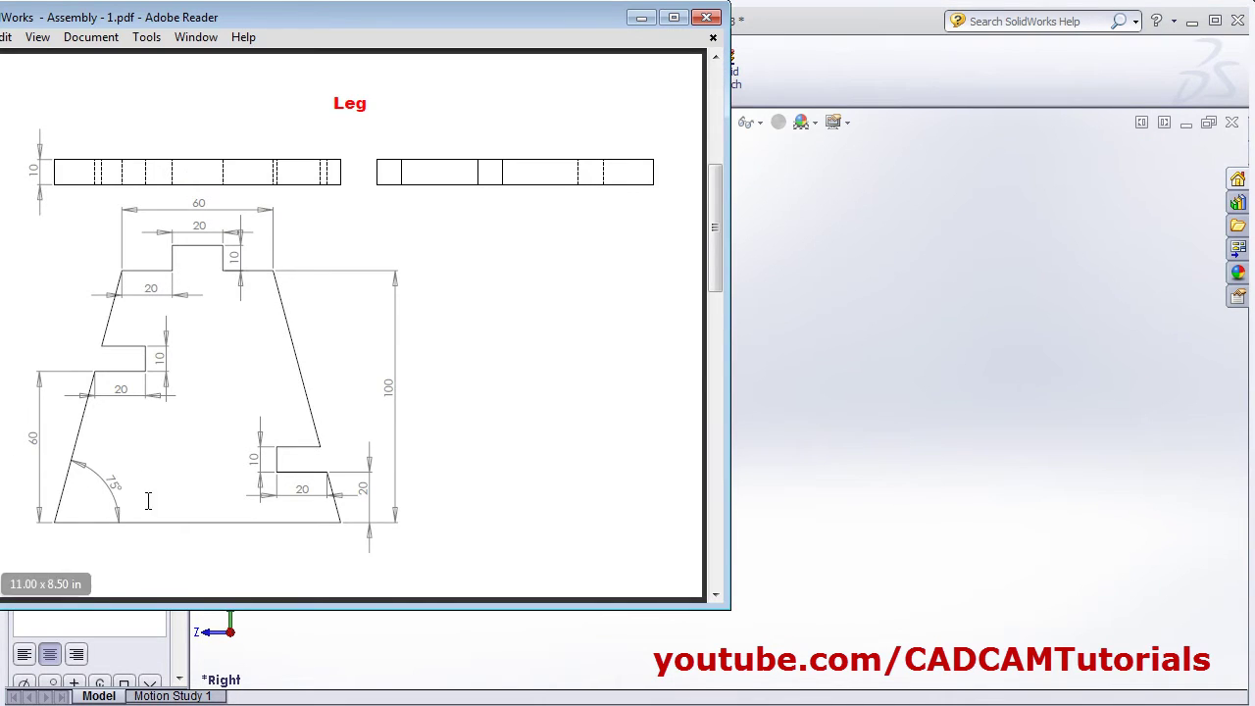
{"action": "left_click", "coordinate": [951, 492]}
{"action": "left_click", "coordinate": [370, 497]}
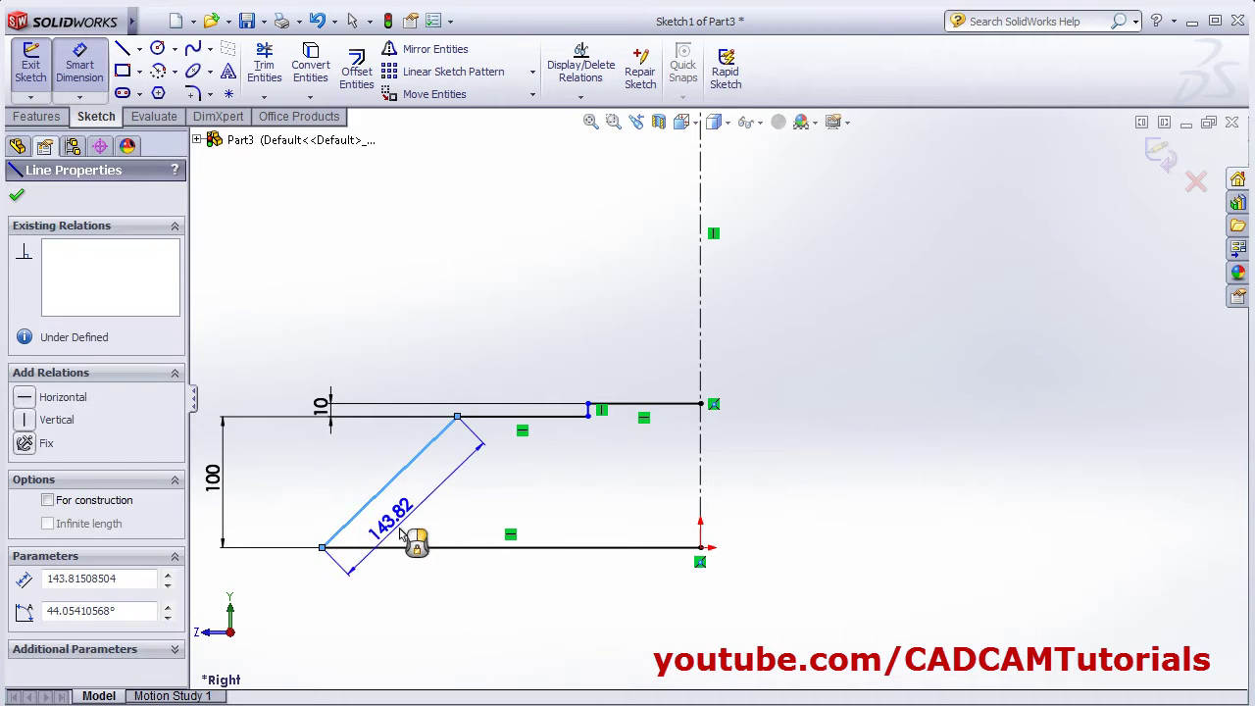
{"action": "left_click", "coordinate": [410, 547]}
{"action": "left_click", "coordinate": [432, 524]}
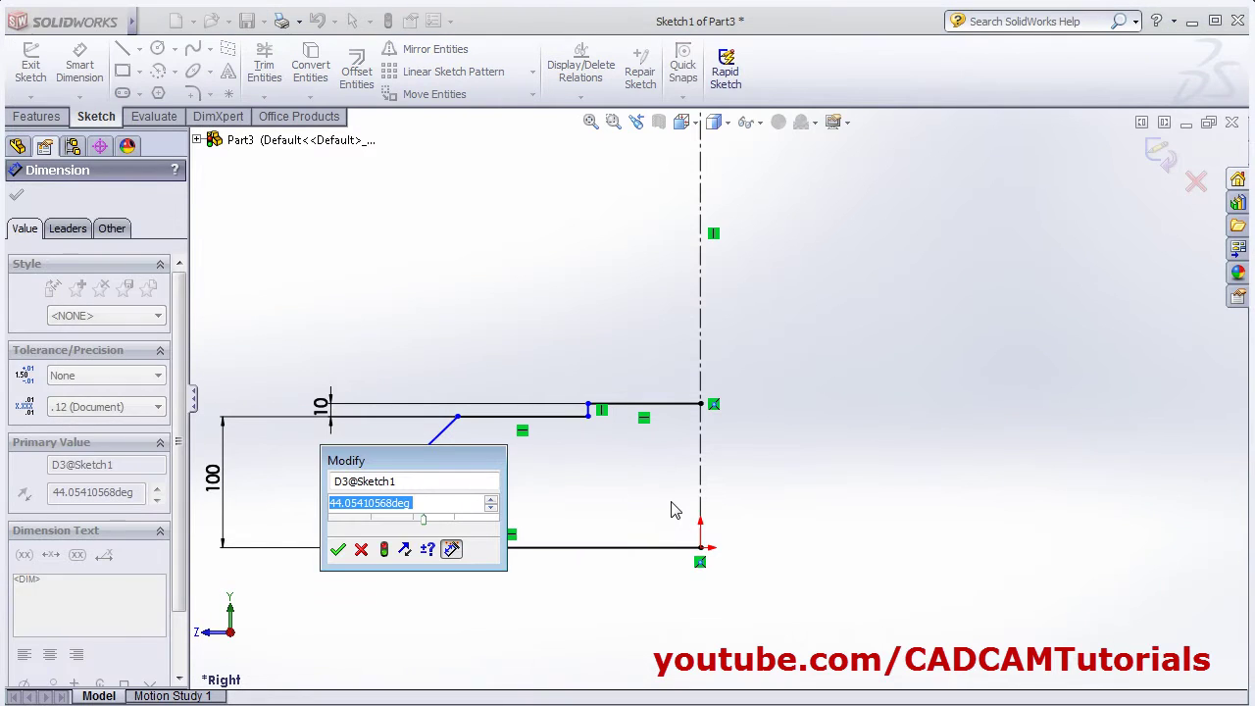
{"action": "type", "text": "75"}
{"action": "key", "text": "Return"}
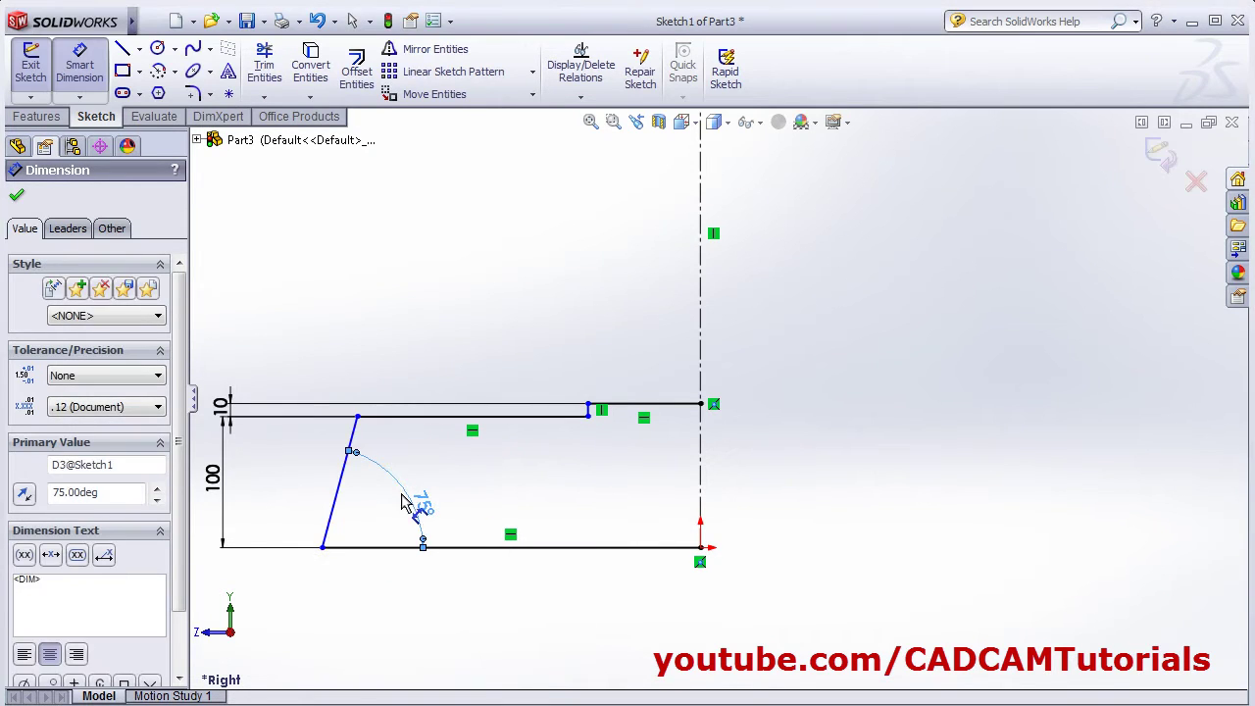
Step: Consult the Leg drawing for the top width and dimension the slanted side's upper endpoint 30 mm from the centerline
{"action": "key", "text": "alt+Tab"}
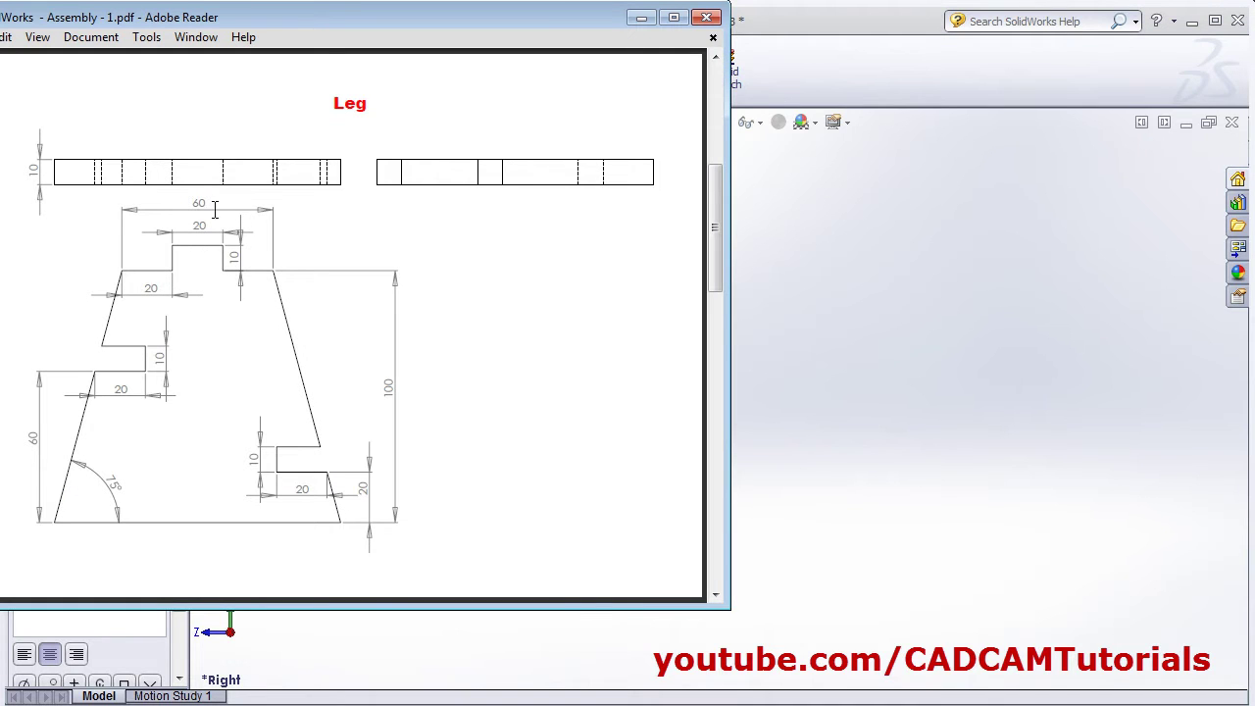
{"action": "key", "text": "alt+Tab"}
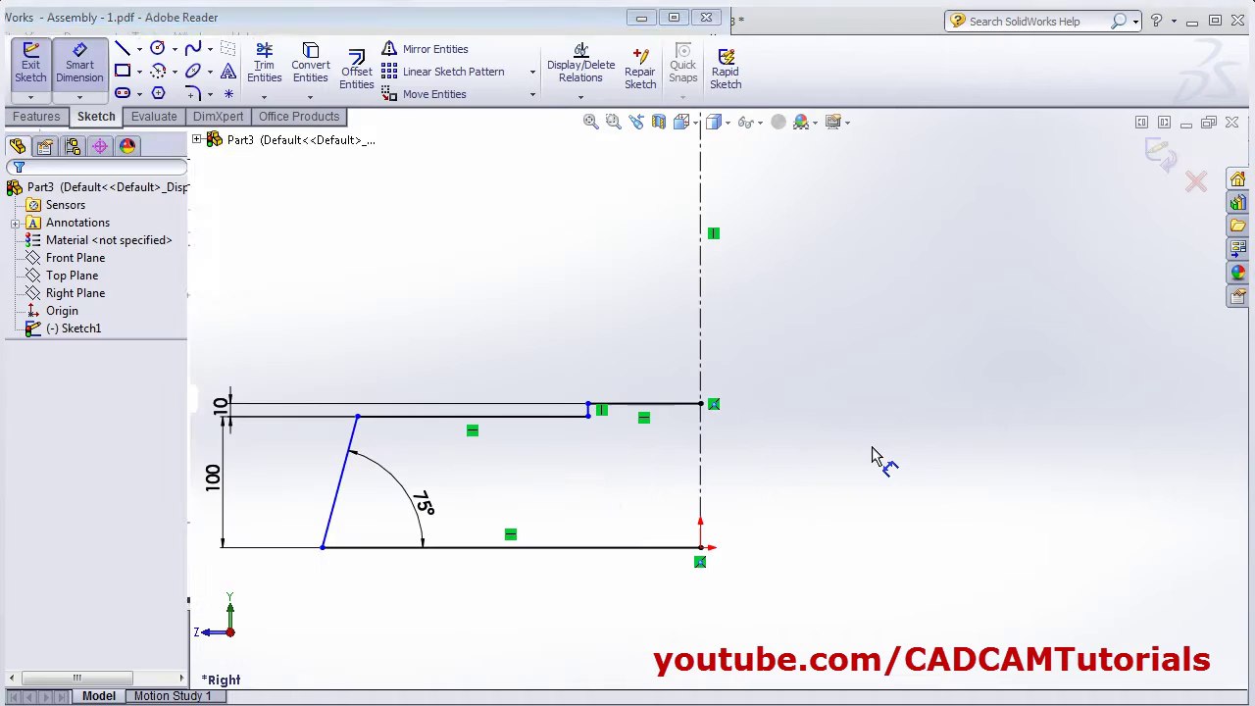
{"action": "left_click", "coordinate": [357, 416]}
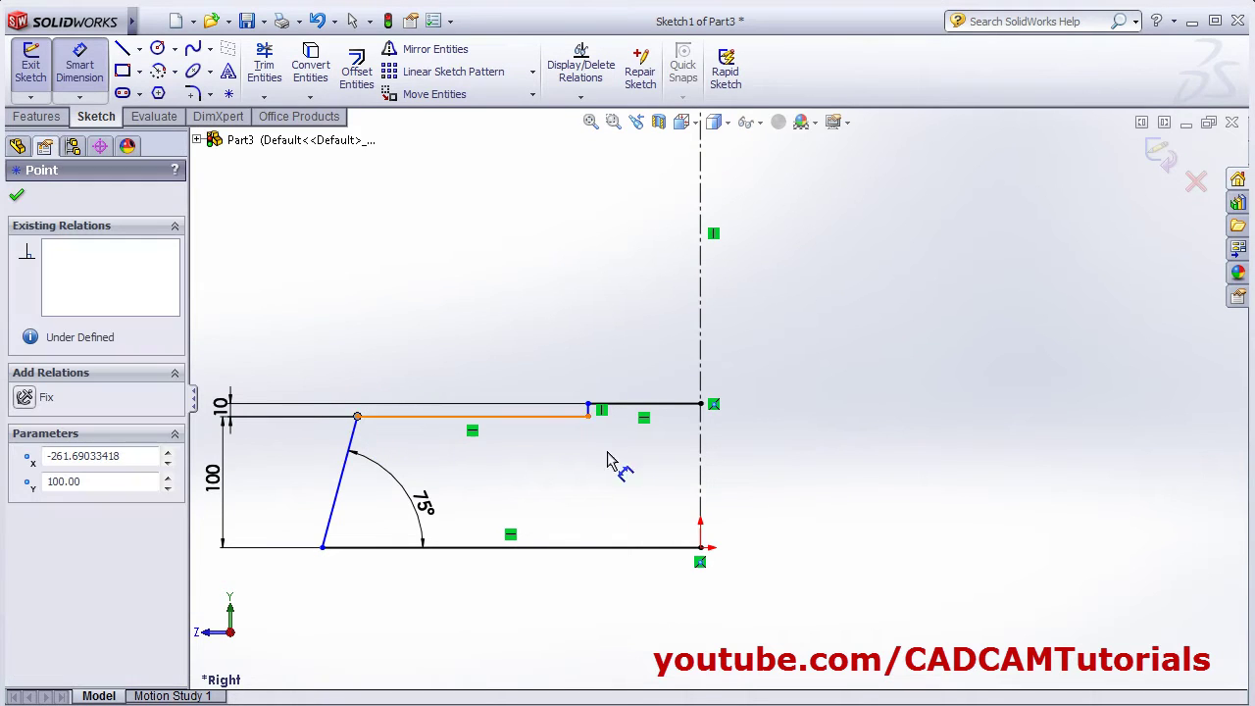
{"action": "left_click", "coordinate": [702, 463]}
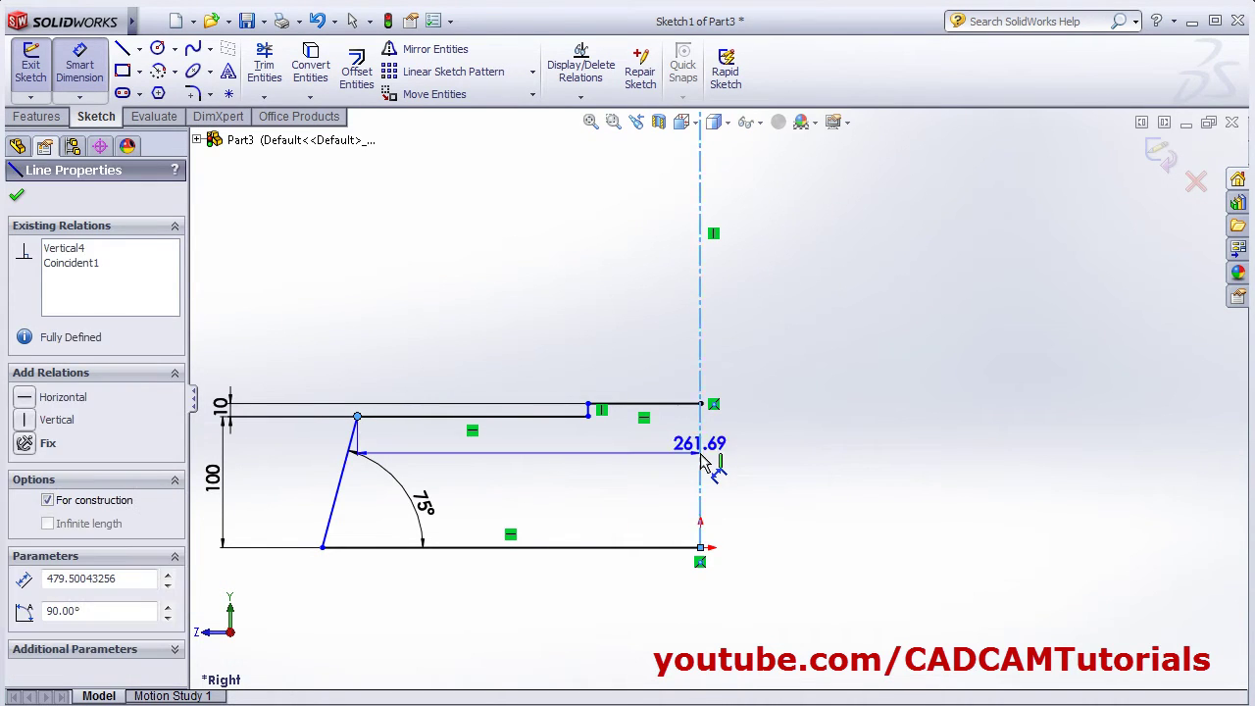
{"action": "left_click", "coordinate": [546, 324]}
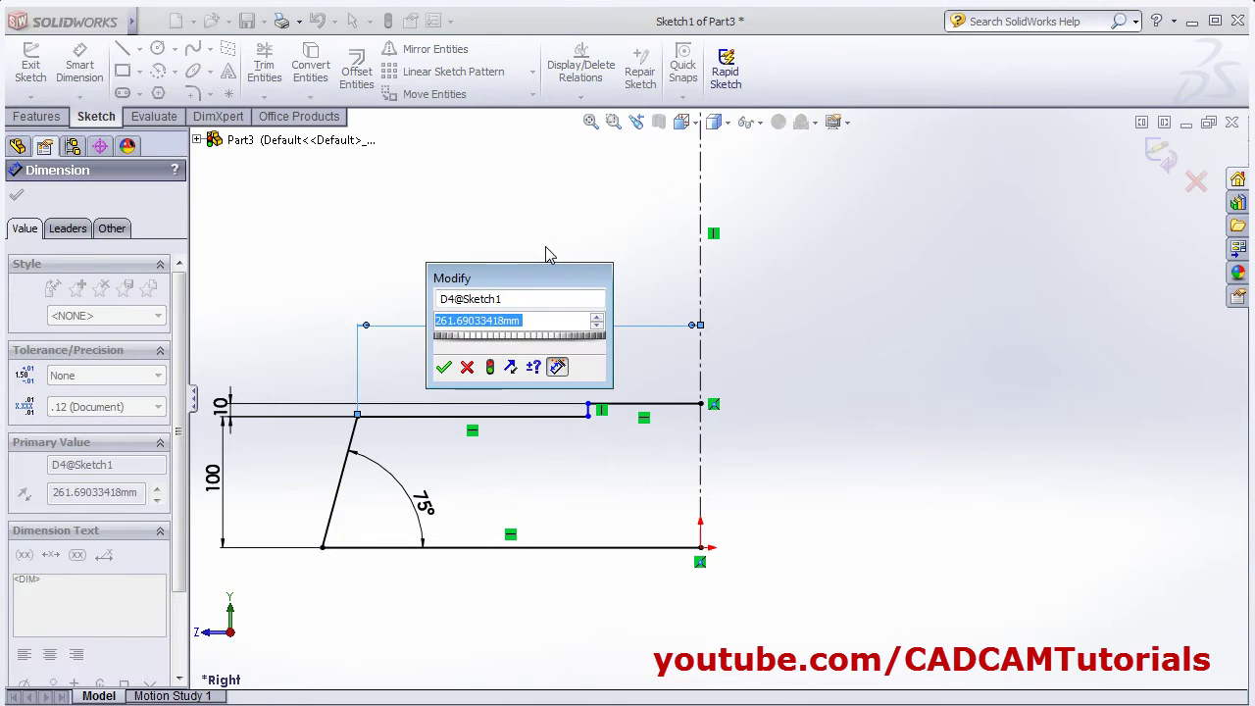
{"action": "type", "text": "30"}
{"action": "key", "text": "Return"}
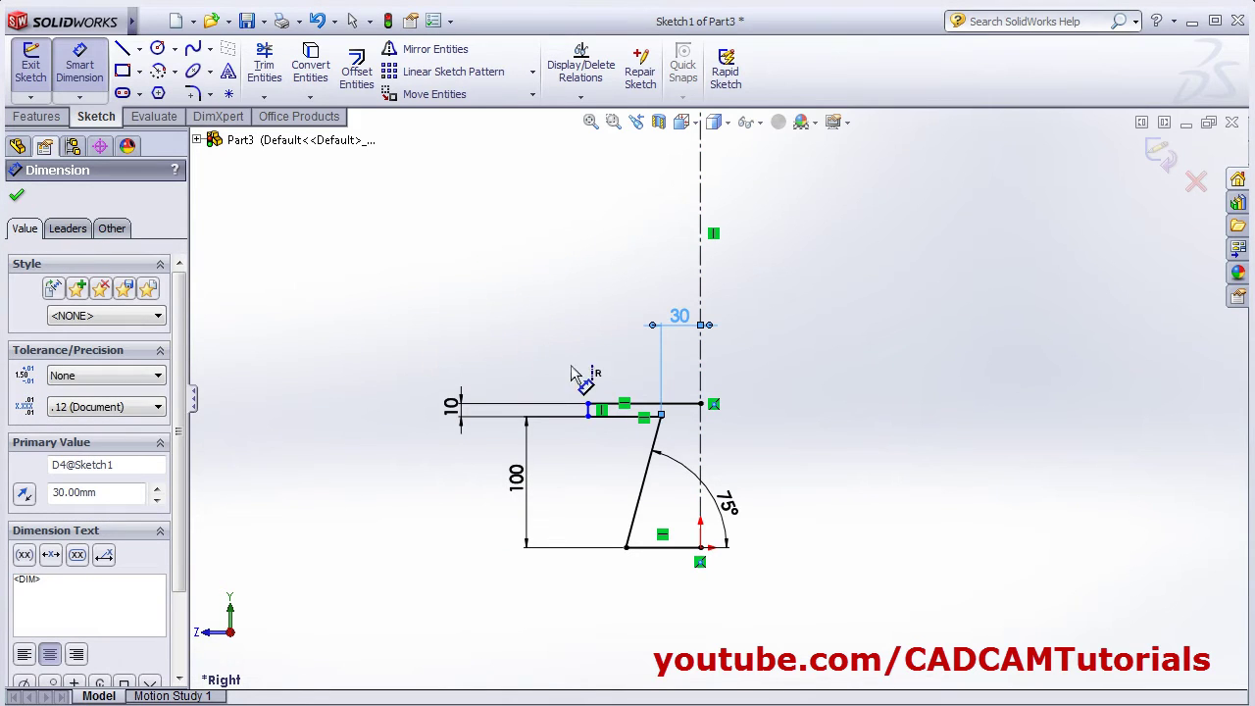
Step: Dimension the horizontal distance from the short vertical riser to the centerline as 10 mm
{"action": "scroll", "coordinate": [635, 422], "scroll_direction": "down", "scroll_amount": 3}
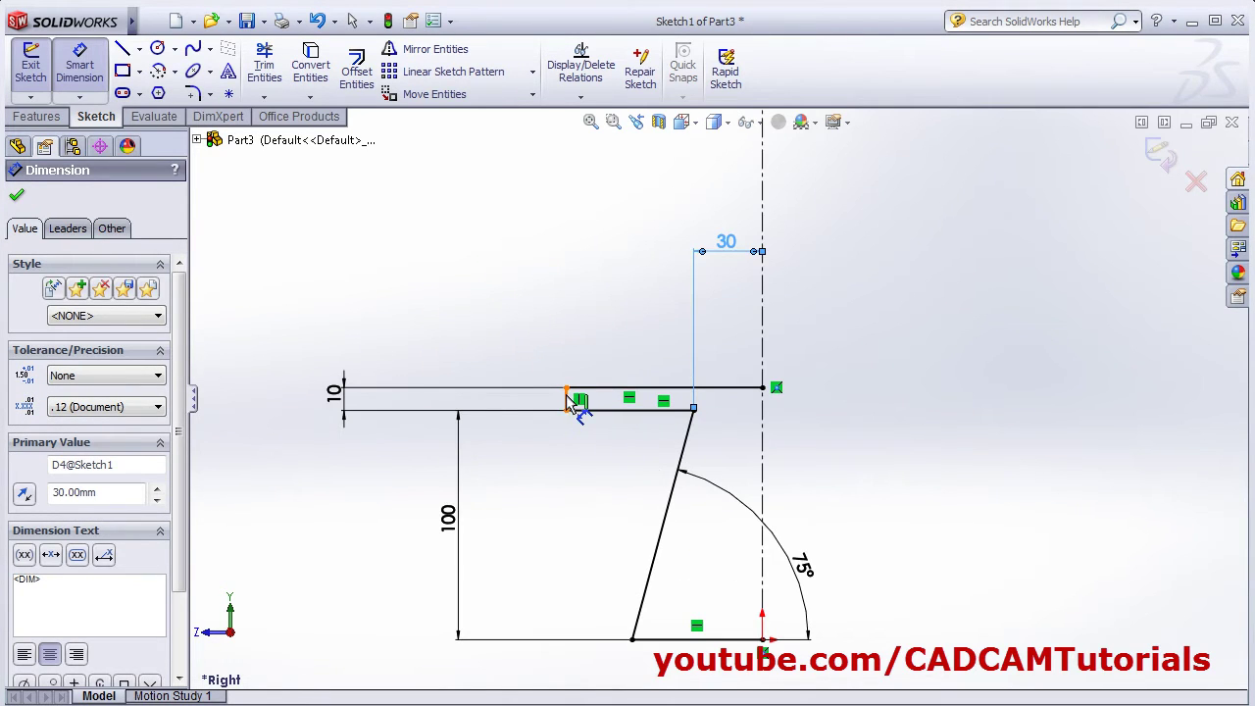
{"action": "left_click", "coordinate": [567, 399]}
{"action": "left_click", "coordinate": [762, 410]}
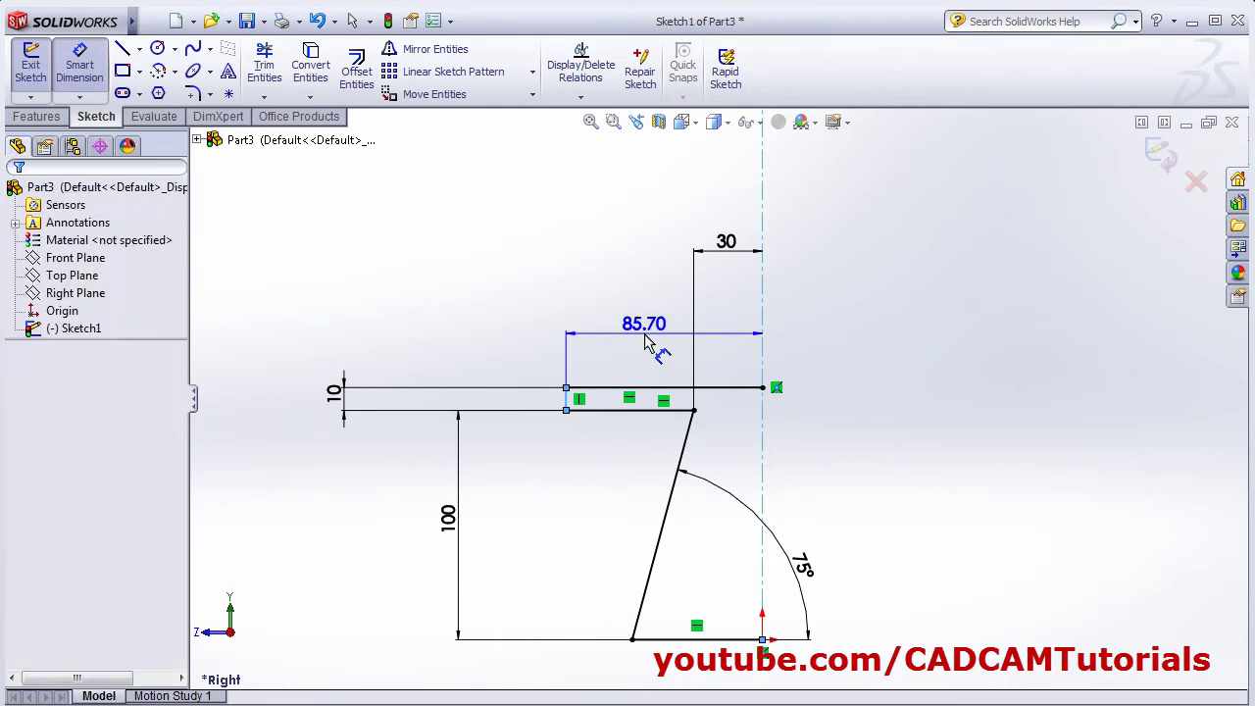
{"action": "left_click", "coordinate": [647, 339]}
{"action": "type", "text": "10"}
{"action": "key", "text": "Return"}
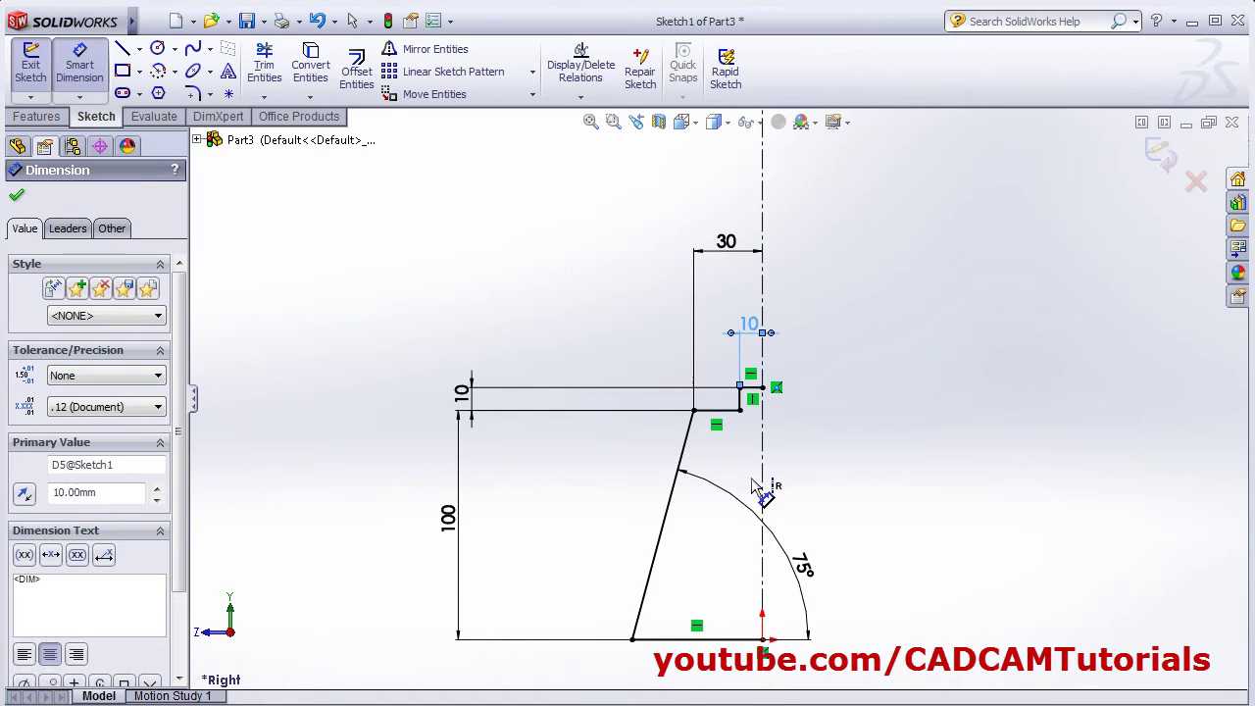
{"action": "scroll", "coordinate": [751, 486], "scroll_direction": "down", "scroll_amount": 1}
{"action": "scroll", "coordinate": [775, 598], "scroll_direction": "up", "scroll_amount": 3}
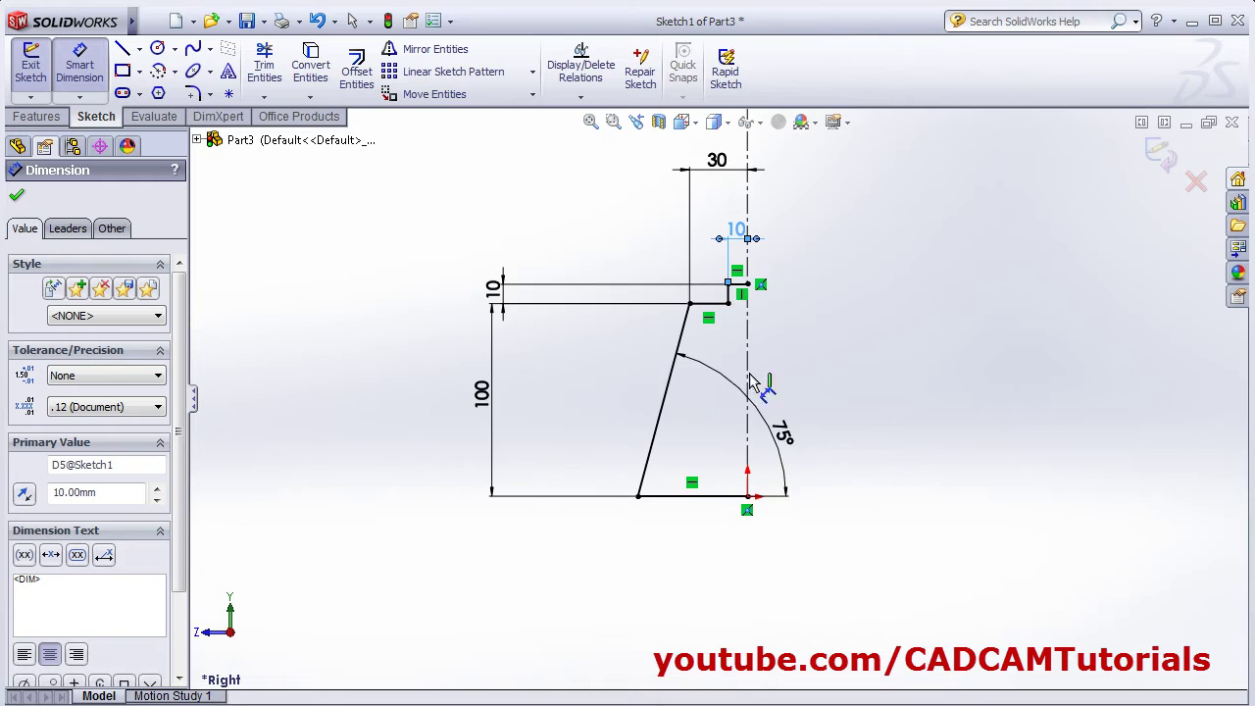
{"action": "scroll", "coordinate": [750, 385], "scroll_direction": "down", "scroll_amount": 1}
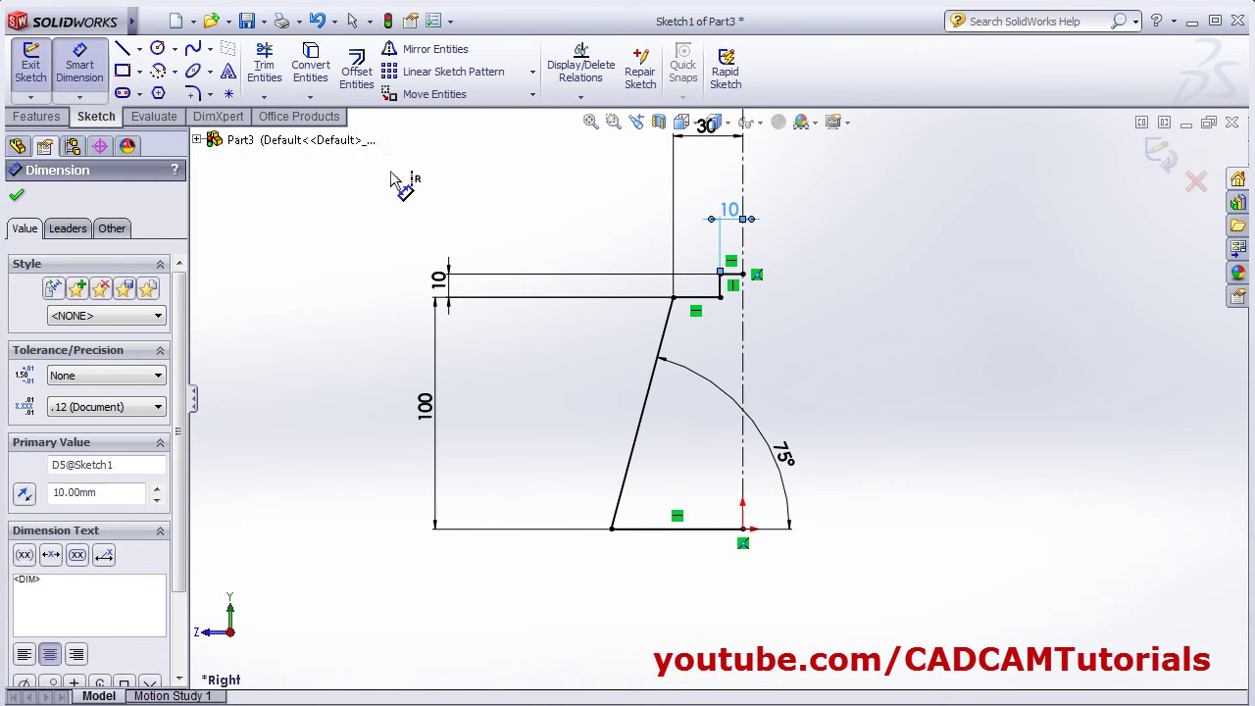
Step: Mirror the half-profile lines about the vertical centerline and reposition the 75° dimension close to the profile's lower-left corner
{"action": "left_click", "coordinate": [437, 50]}
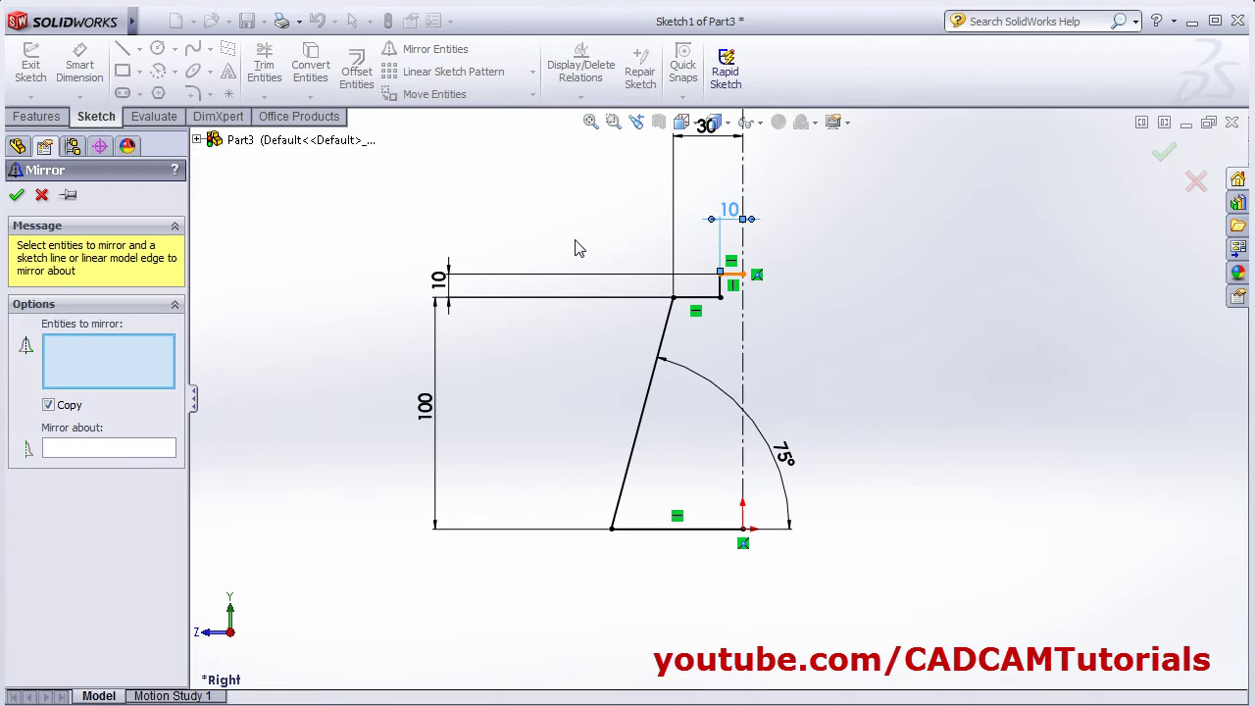
{"action": "mouse_move", "coordinate": [574, 239]}
{"action": "left_mouse_down"}
{"action": "mouse_move", "coordinate": [817, 518]}
{"action": "mouse_move", "coordinate": [849, 574]}
{"action": "left_mouse_up"}
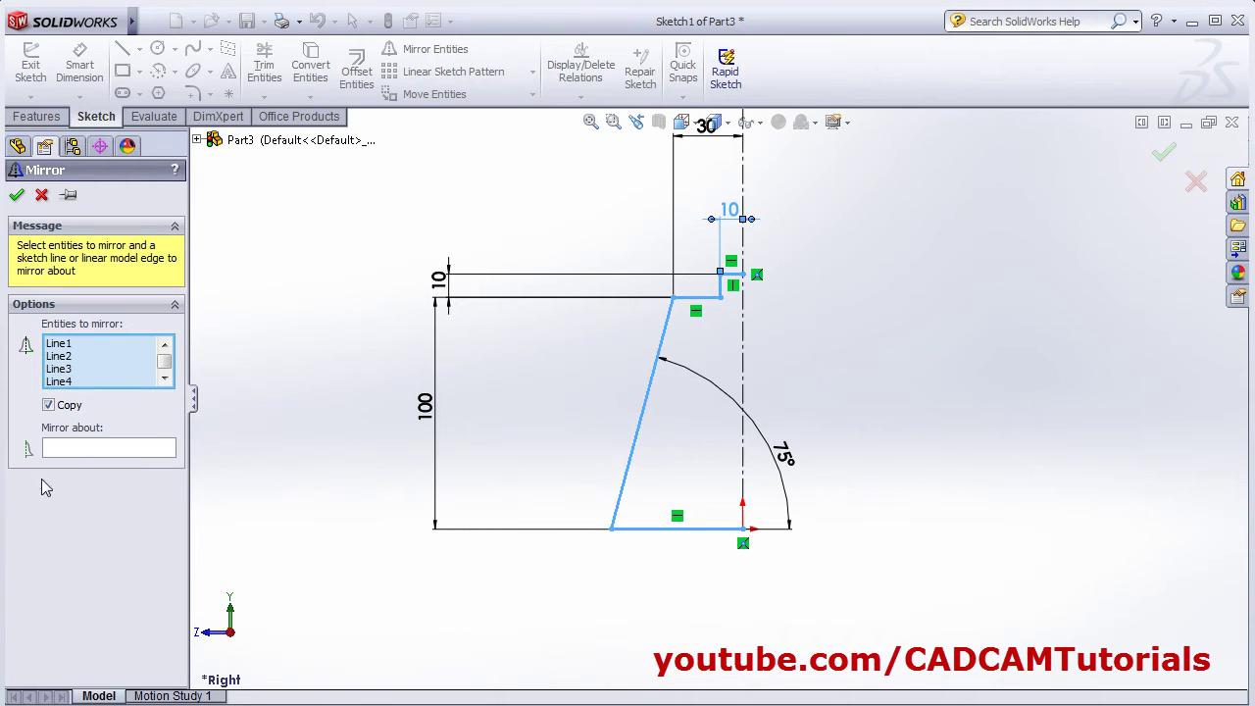
{"action": "left_click", "coordinate": [79, 451]}
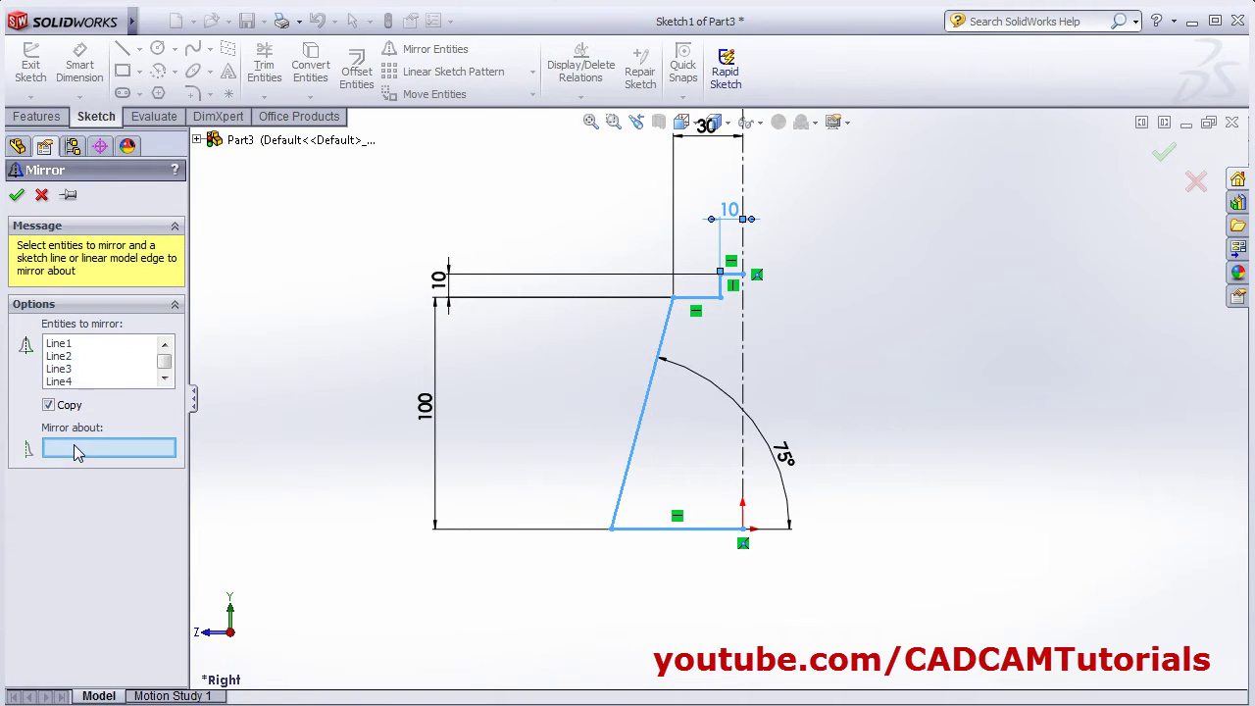
{"action": "left_click", "coordinate": [742, 365]}
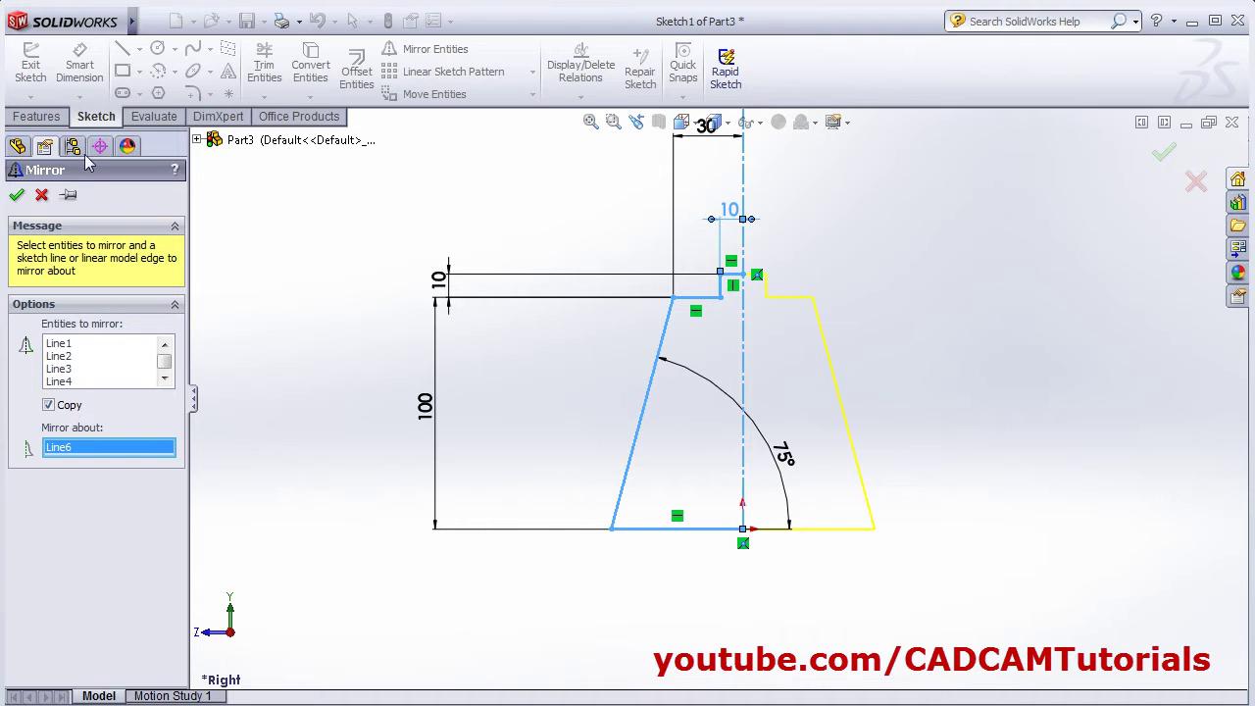
{"action": "left_click", "coordinate": [17, 195]}
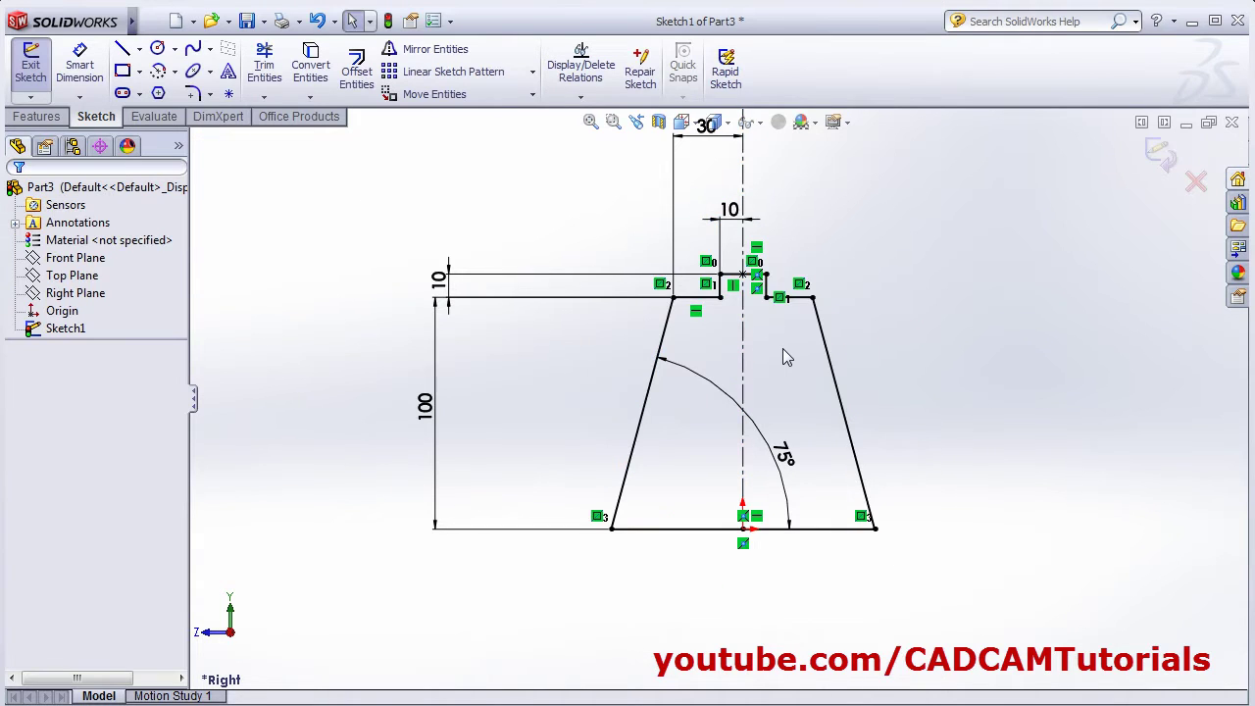
{"action": "scroll", "coordinate": [782, 357], "scroll_direction": "down", "scroll_amount": 3}
{"action": "mouse_move", "coordinate": [761, 474]}
{"action": "left_mouse_down"}
{"action": "mouse_move", "coordinate": [765, 497]}
{"action": "mouse_move", "coordinate": [637, 547]}
{"action": "mouse_move", "coordinate": [588, 585]}
{"action": "left_mouse_up"}
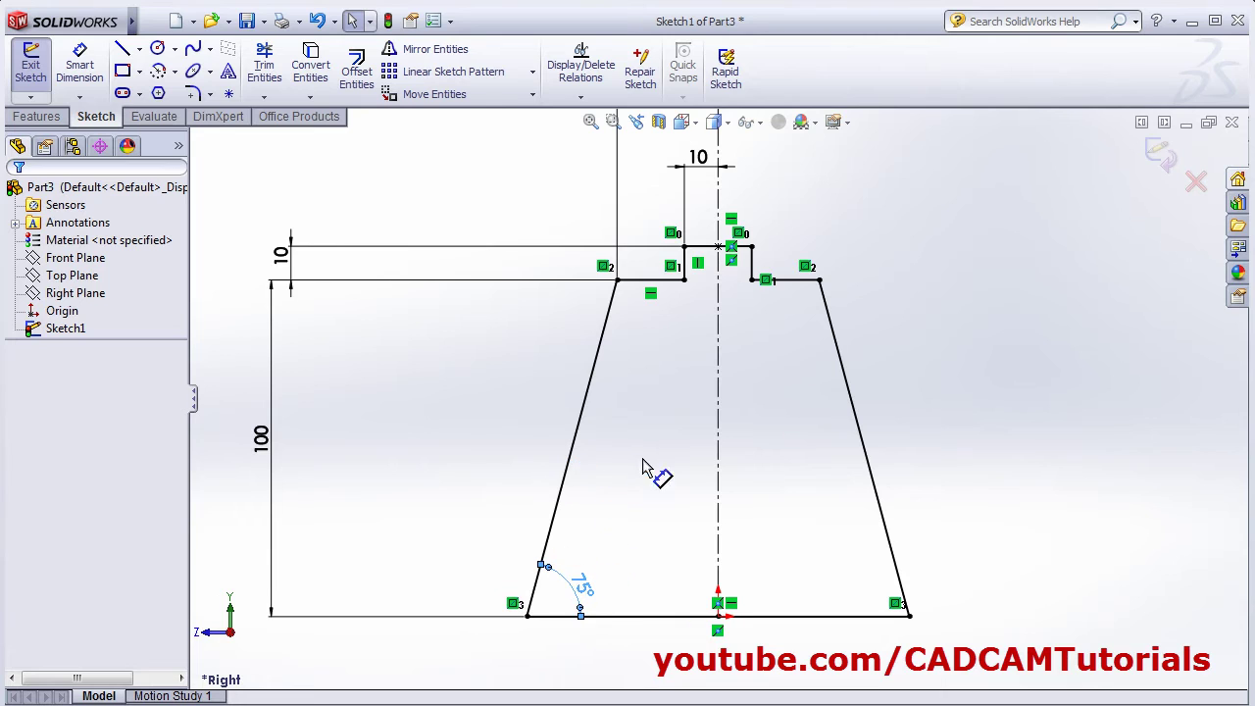
Step: Sketch a three-line rectangular notch on the left slanted side, about 21 mm along its lower line and 10 mm high
{"action": "left_click", "coordinate": [124, 51]}
{"action": "left_click", "coordinate": [591, 381]}
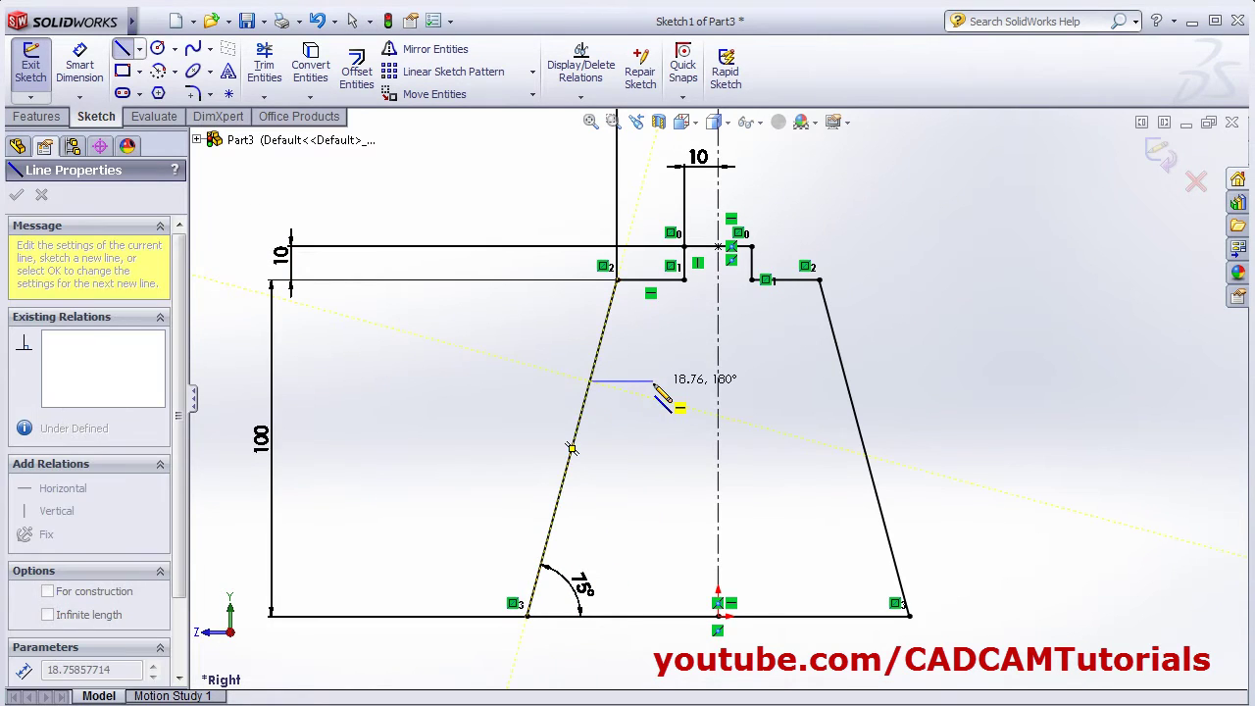
{"action": "left_click", "coordinate": [653, 382]}
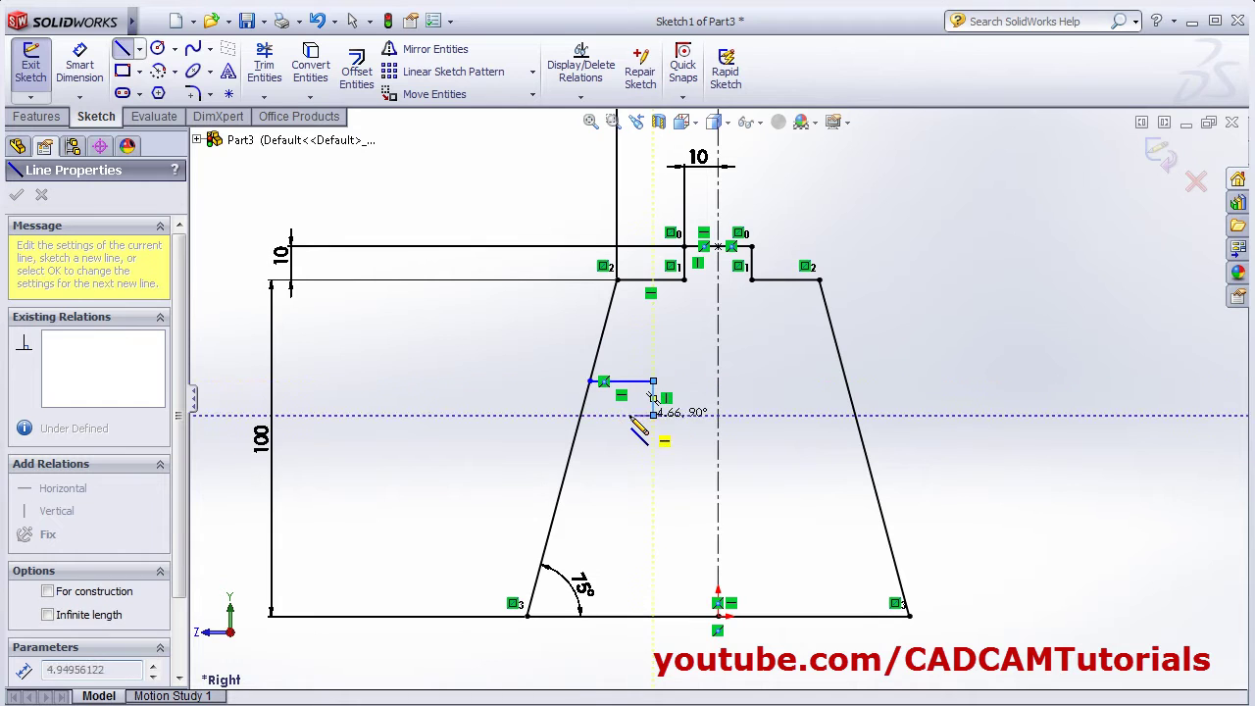
{"action": "left_click", "coordinate": [579, 415]}
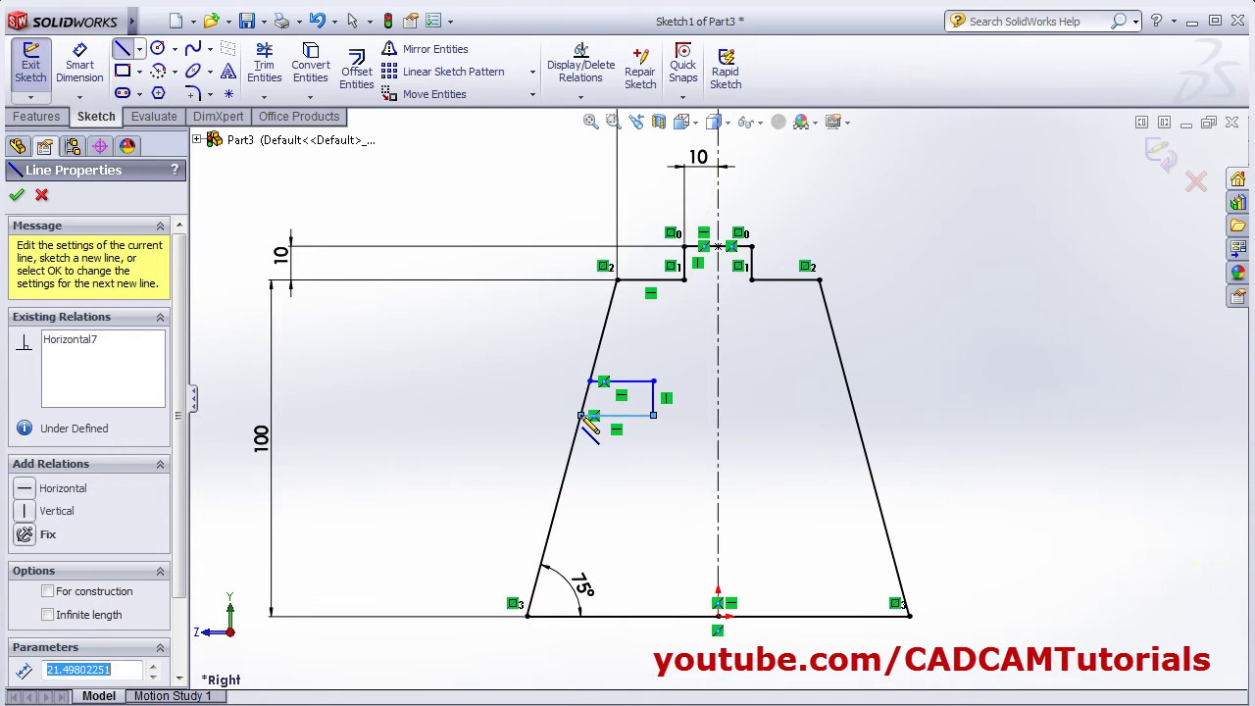
{"action": "right_click", "coordinate": [649, 432]}
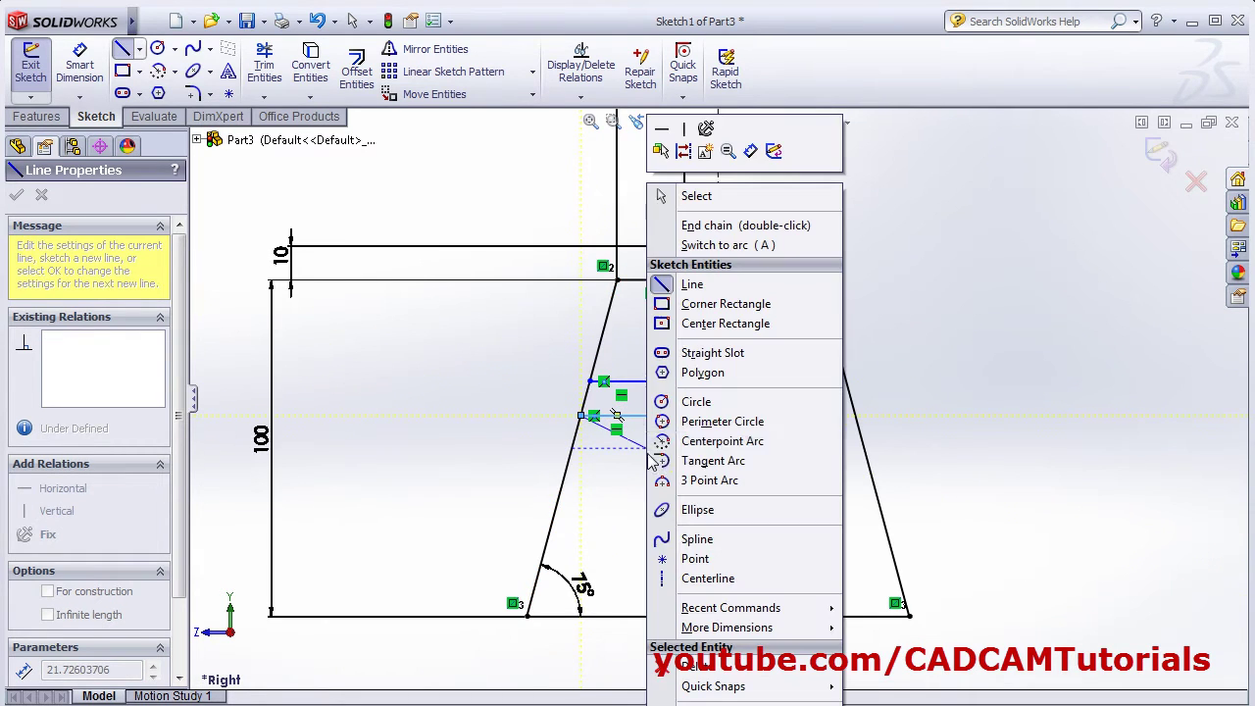
{"action": "left_click", "coordinate": [698, 196]}
Step: Consult the Leg drawing for the left notch's position and dimension its lower line 60 mm above the base line
{"action": "scroll", "coordinate": [663, 410], "scroll_direction": "down", "scroll_amount": 2}
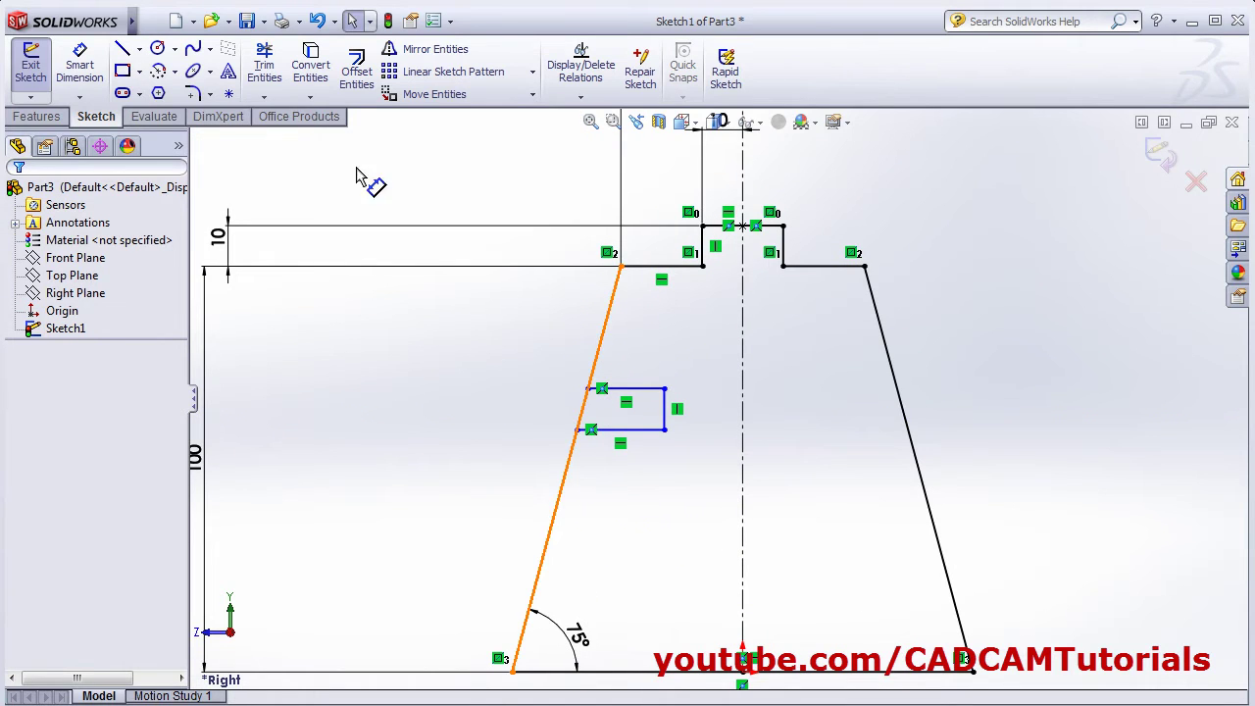
{"action": "key", "text": "alt+Tab"}
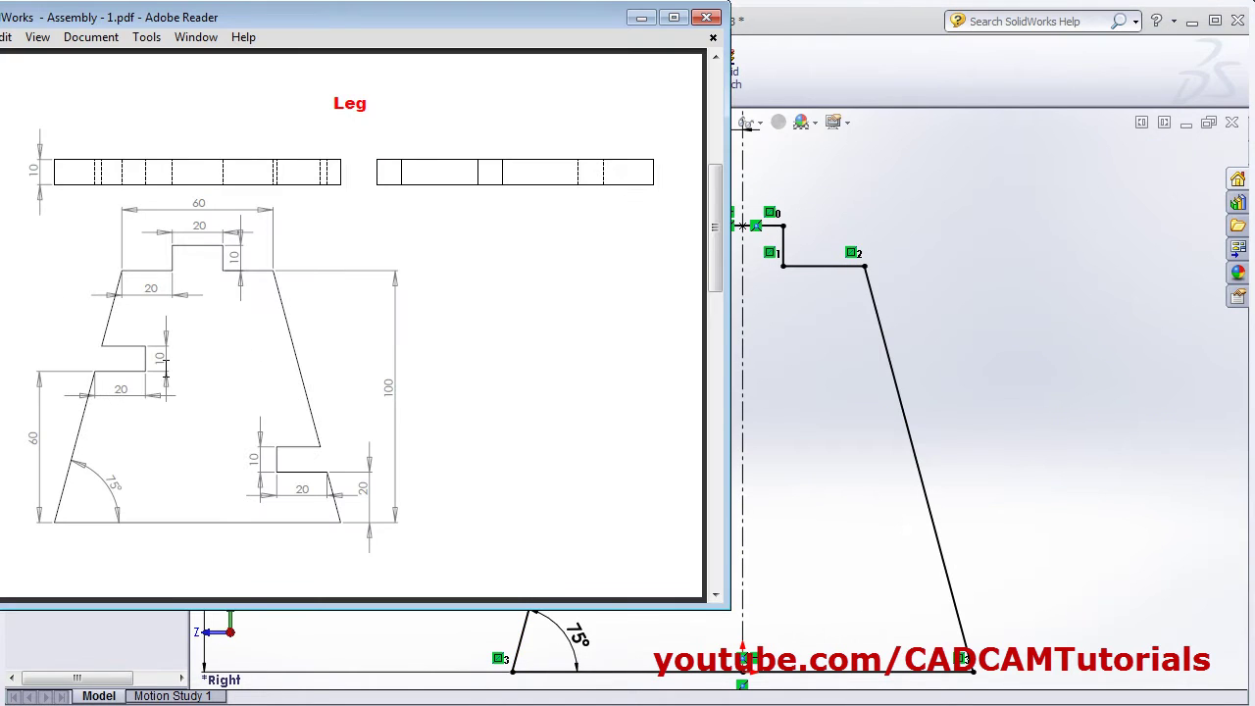
{"action": "left_click", "coordinate": [1040, 360]}
{"action": "left_click", "coordinate": [81, 67]}
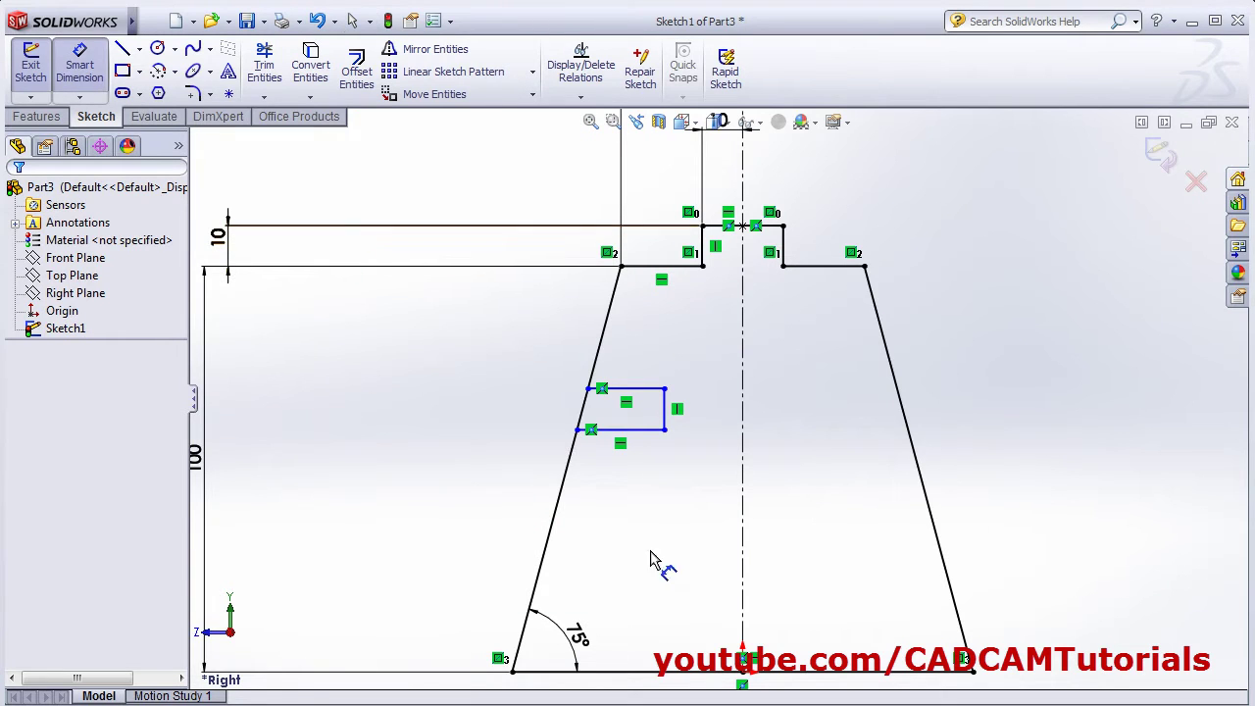
{"action": "left_click", "coordinate": [615, 671]}
{"action": "left_click", "coordinate": [632, 429]}
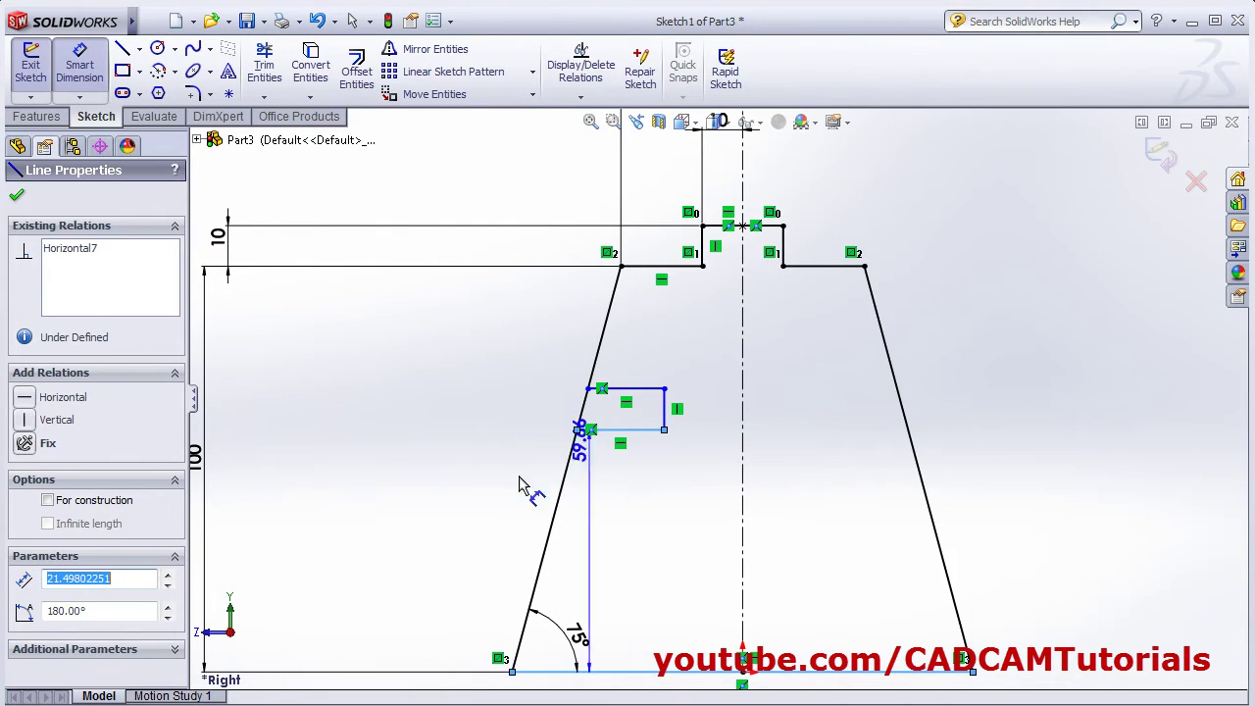
{"action": "left_click", "coordinate": [437, 519]}
{"action": "type", "text": "60"}
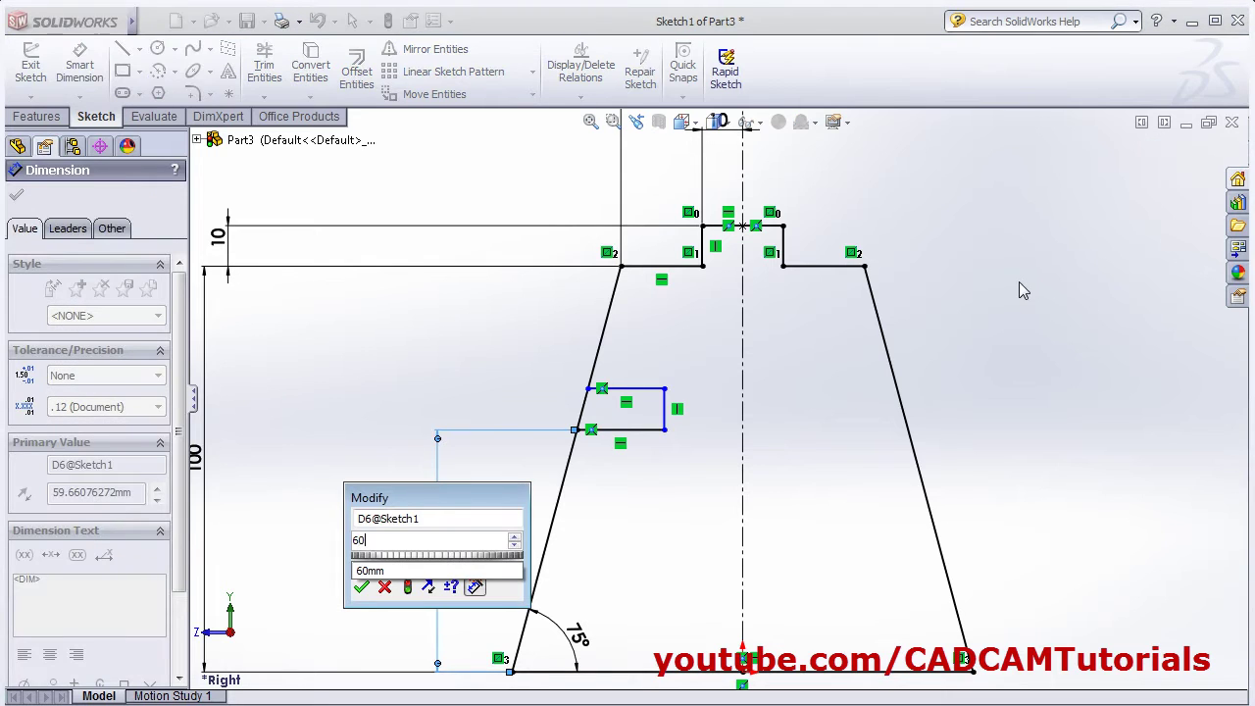
{"action": "key", "text": "Return"}
Step: Dimension the left notch's vertical line as 10 mm and its lower horizontal line as 20 mm
{"action": "left_click", "coordinate": [666, 409]}
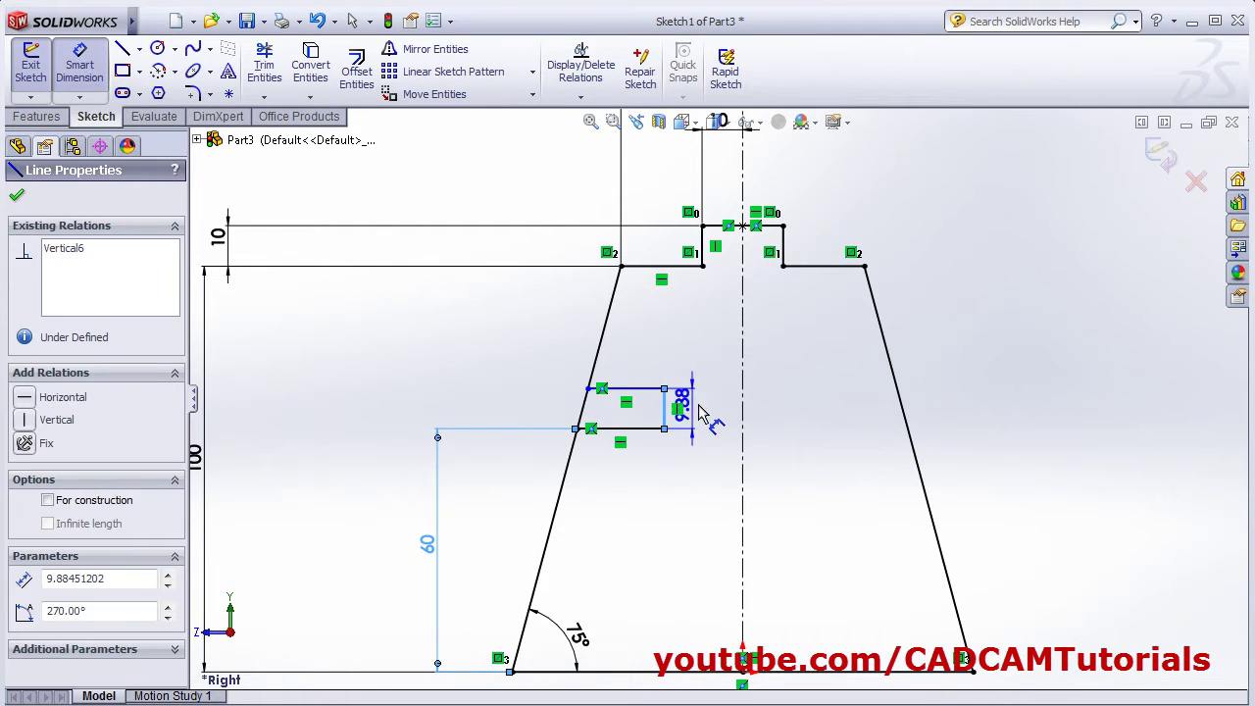
{"action": "left_click", "coordinate": [713, 413]}
{"action": "type", "text": "10"}
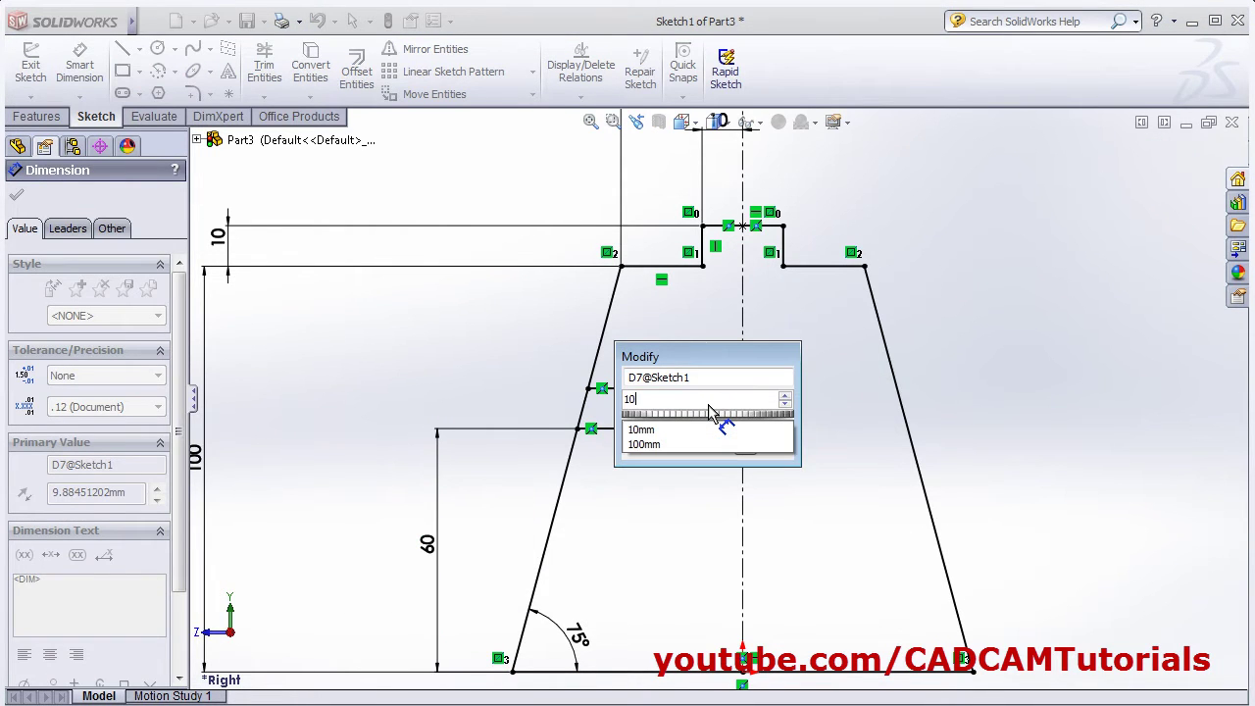
{"action": "key", "text": "Return"}
{"action": "left_click", "coordinate": [644, 437]}
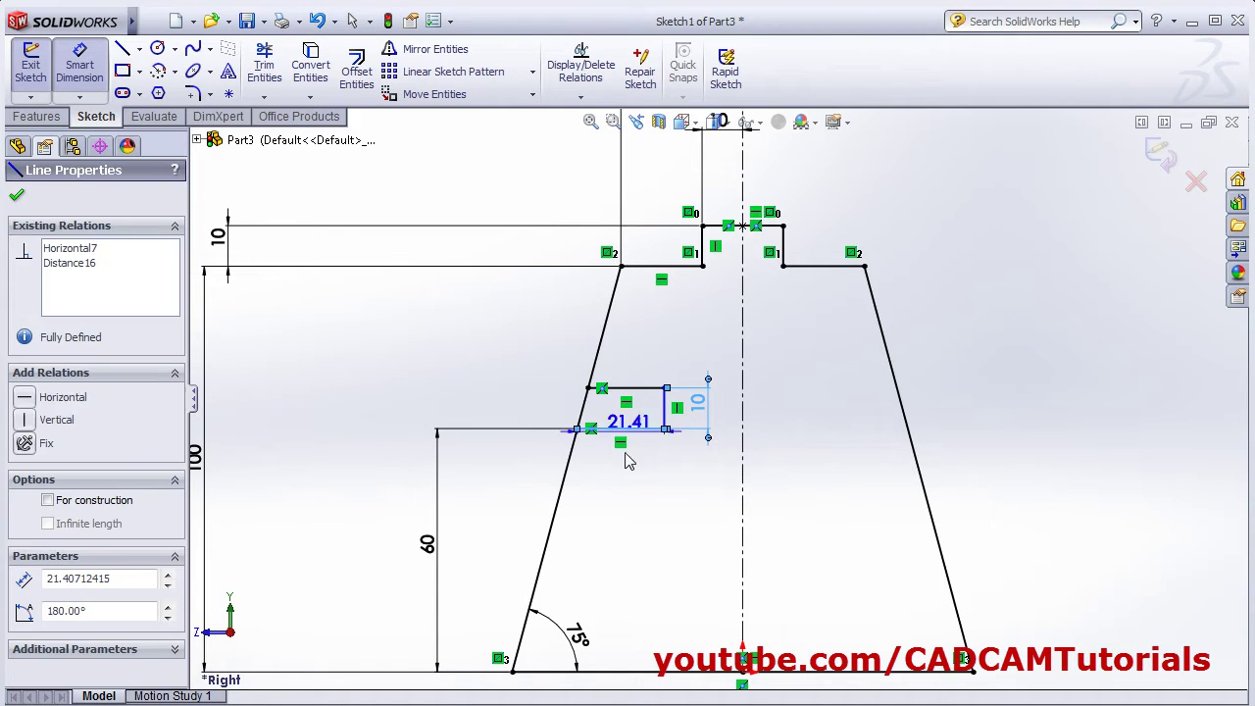
{"action": "left_click", "coordinate": [623, 477]}
{"action": "type", "text": "20"}
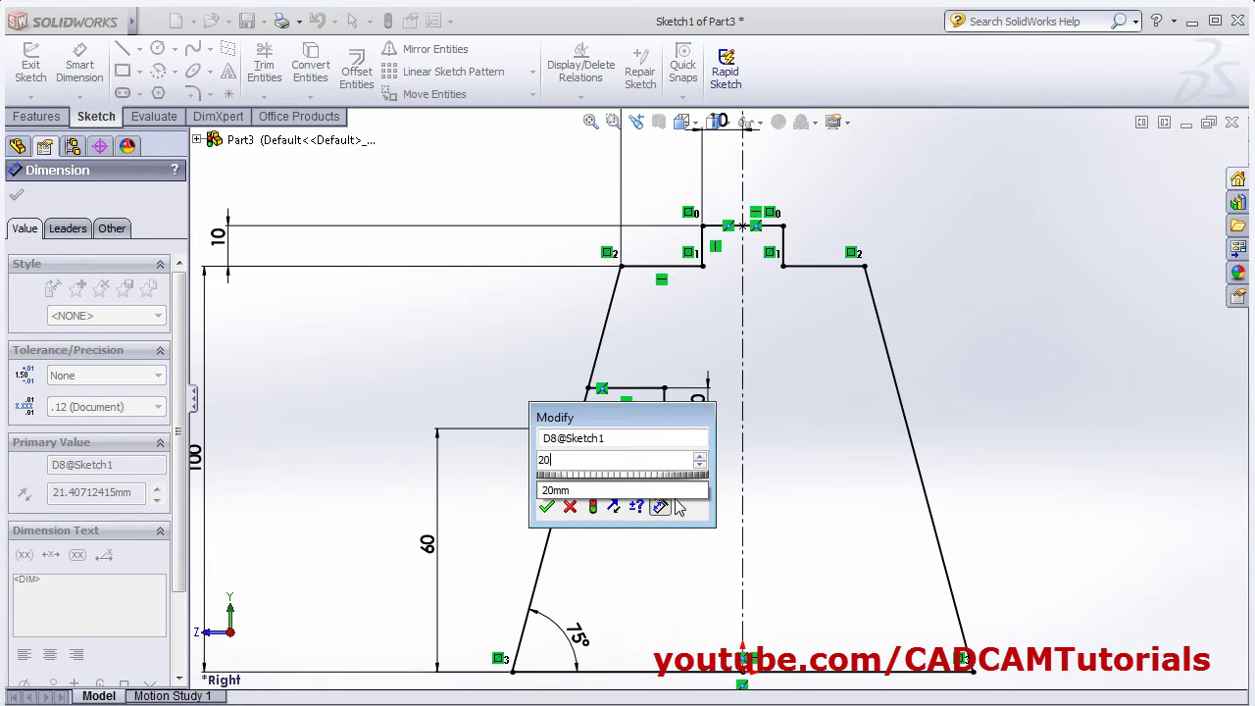
{"action": "key", "text": "Return"}
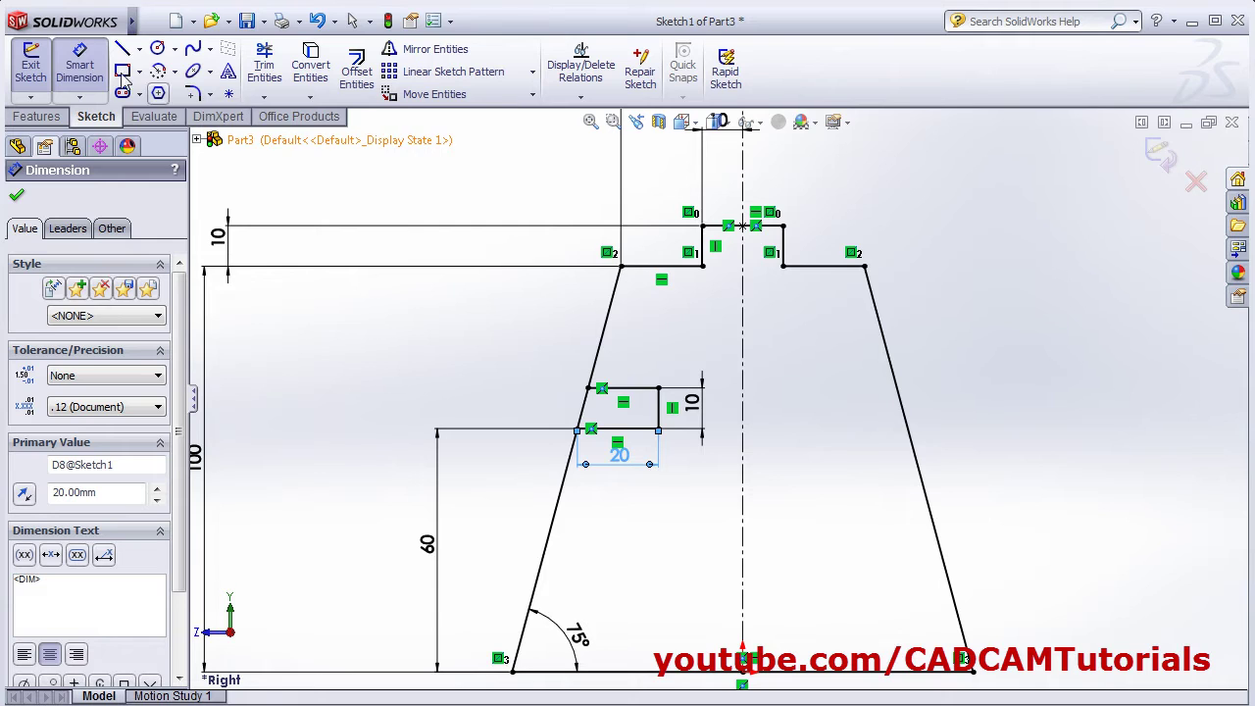
Step: Sketch a three-line rectangular notch low on the right slanted side, about 21 mm along its lower line and 11 mm high
{"action": "left_click", "coordinate": [123, 51]}
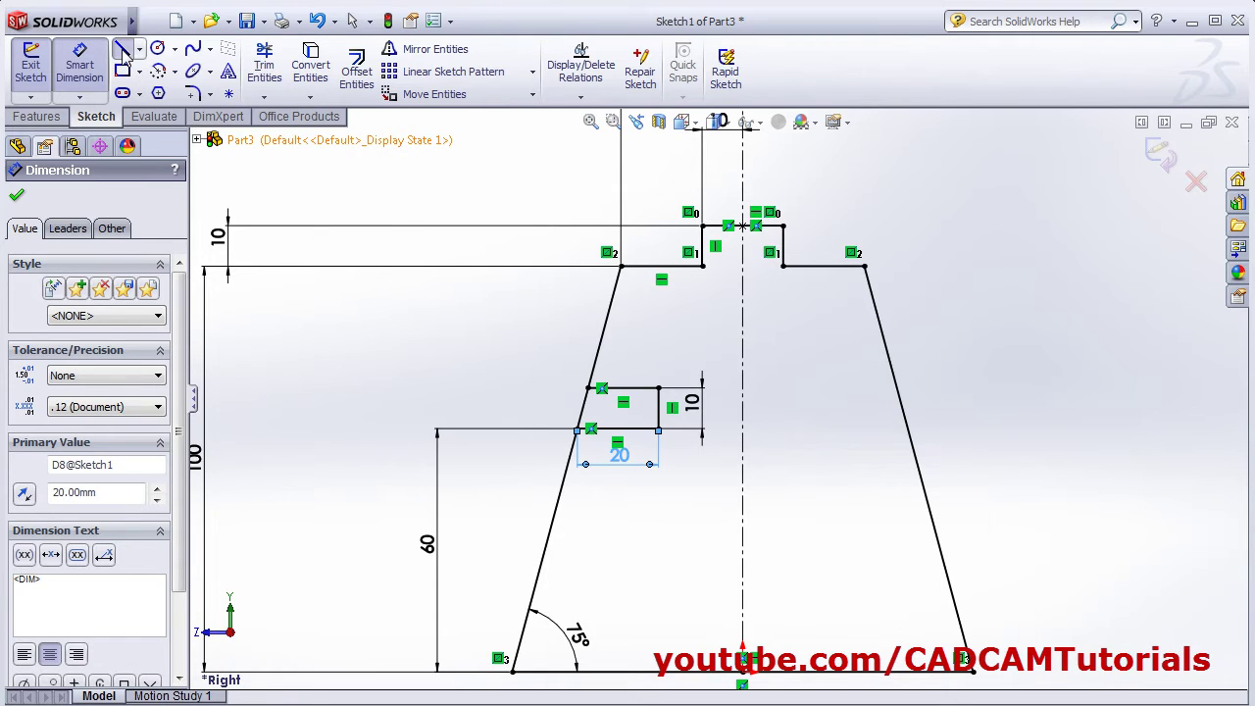
{"action": "left_click", "coordinate": [939, 549]}
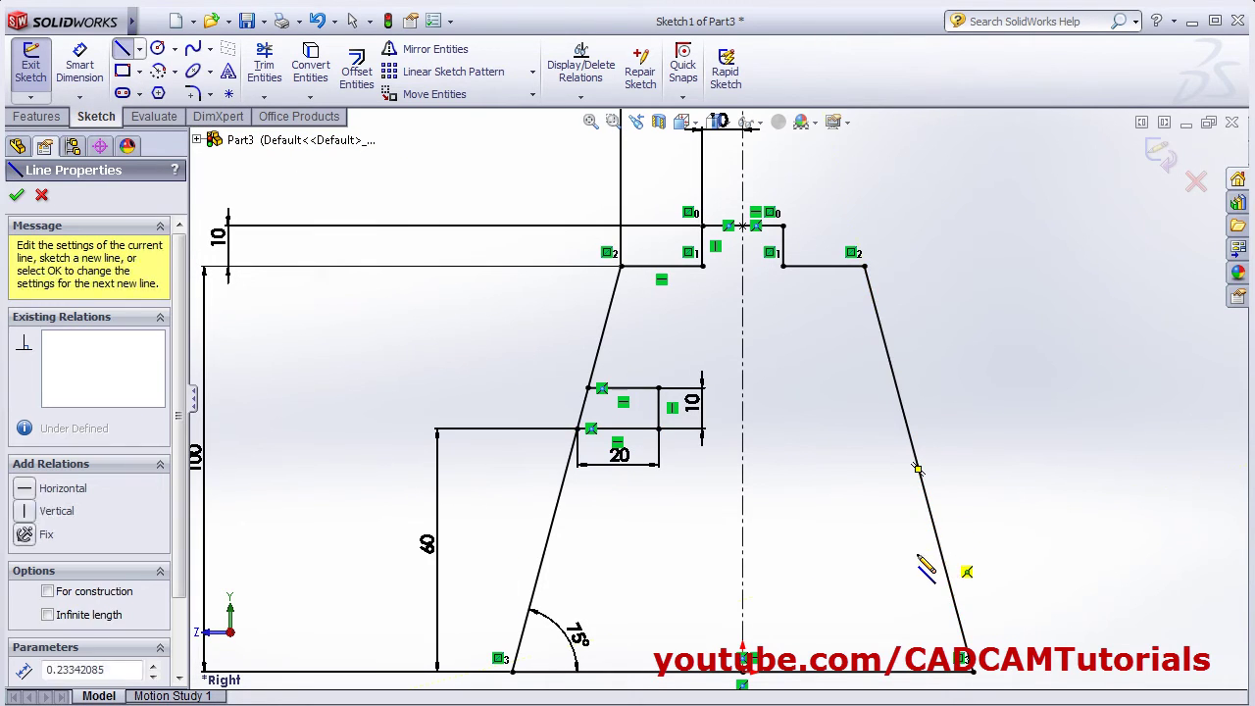
{"action": "left_click", "coordinate": [863, 546]}
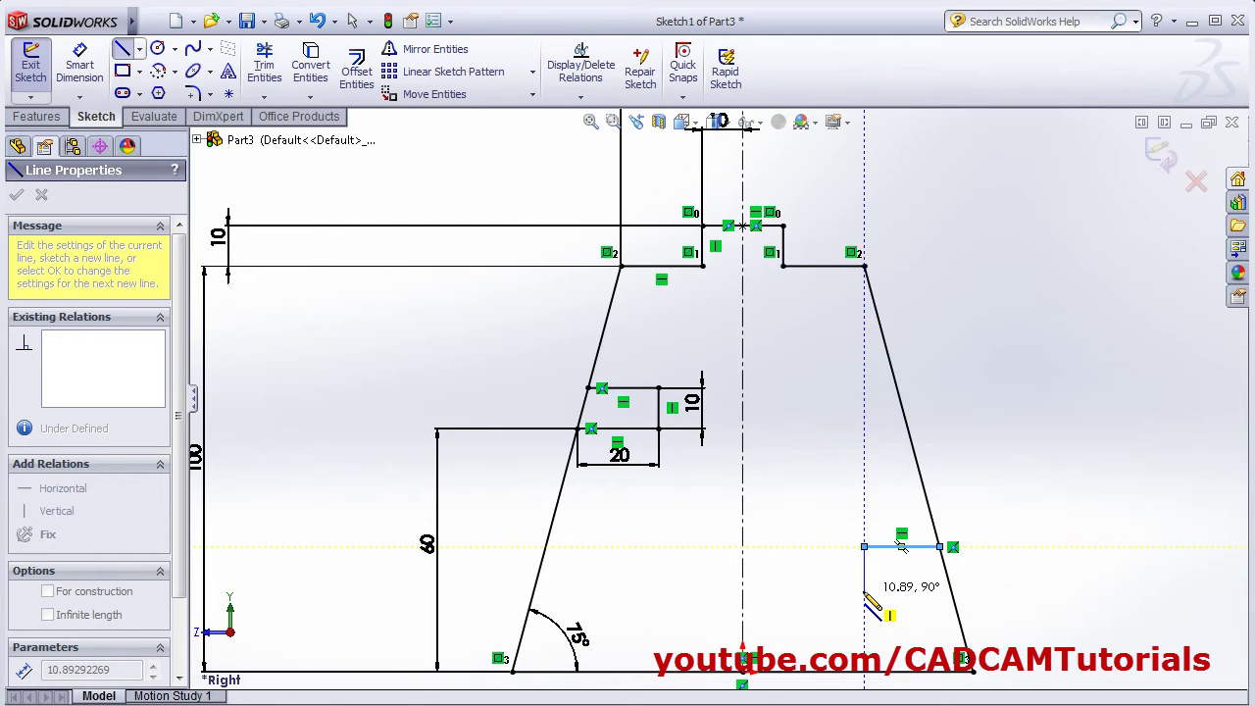
{"action": "left_click", "coordinate": [864, 590]}
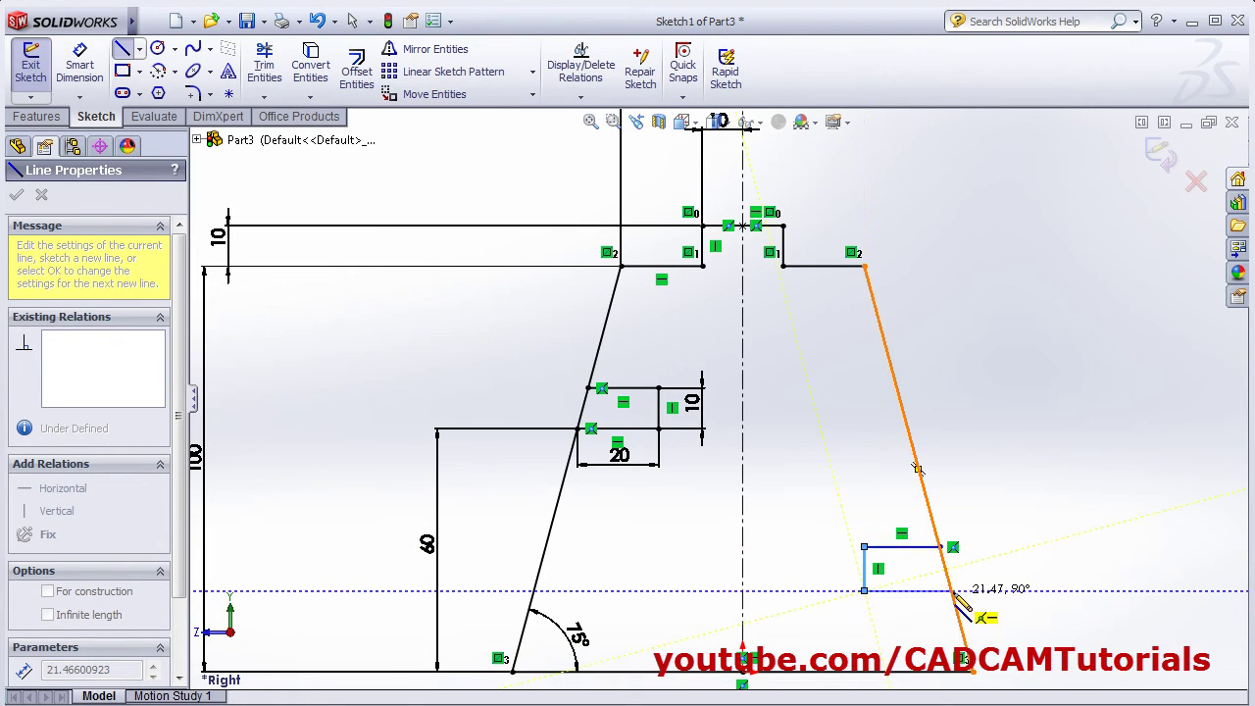
{"action": "left_click", "coordinate": [952, 591]}
{"action": "right_click", "coordinate": [1041, 537]}
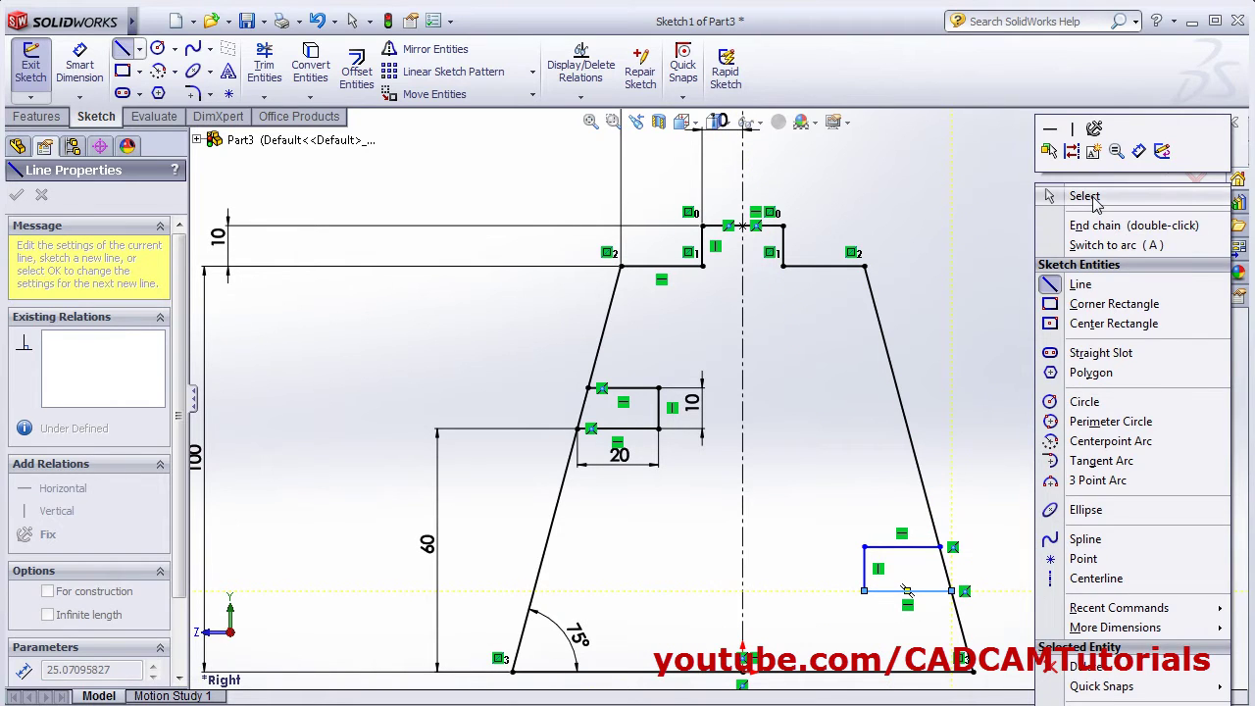
{"action": "left_click", "coordinate": [1095, 199]}
Step: Consult the Leg drawing for the right notch's position and dimension its lower line 20 mm above the base line
{"action": "key", "text": "alt+Tab"}
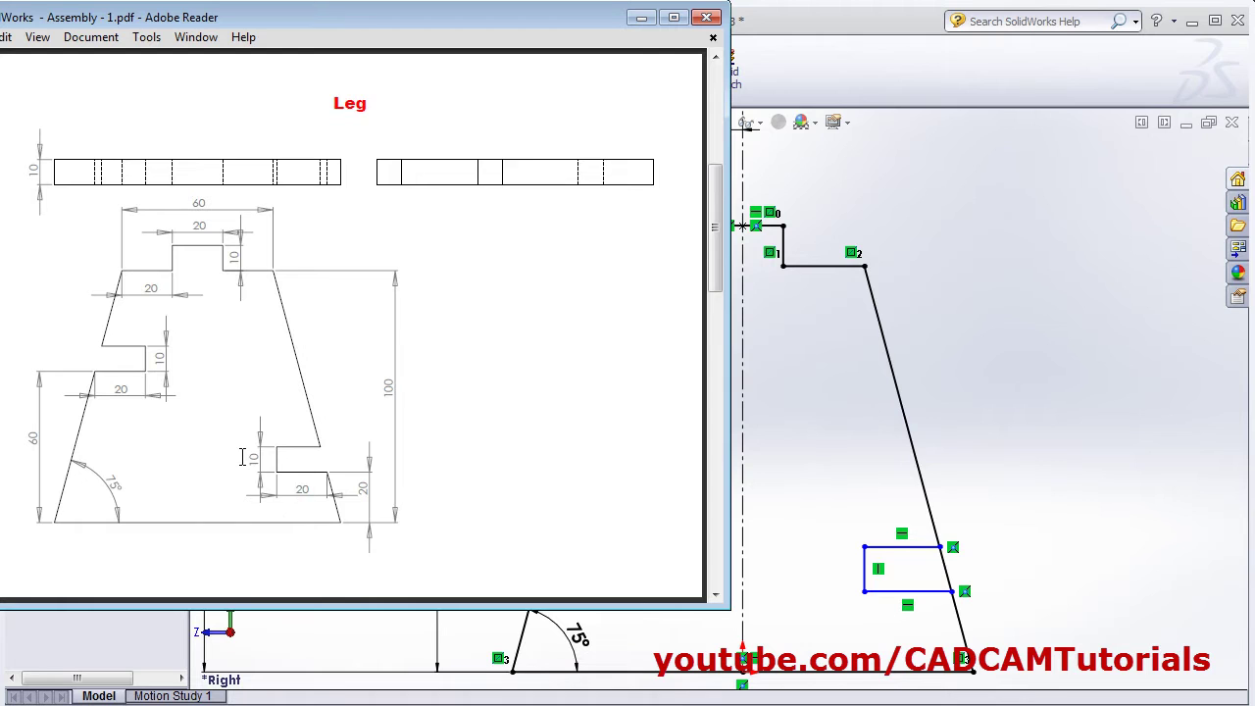
{"action": "key", "text": "alt+Tab"}
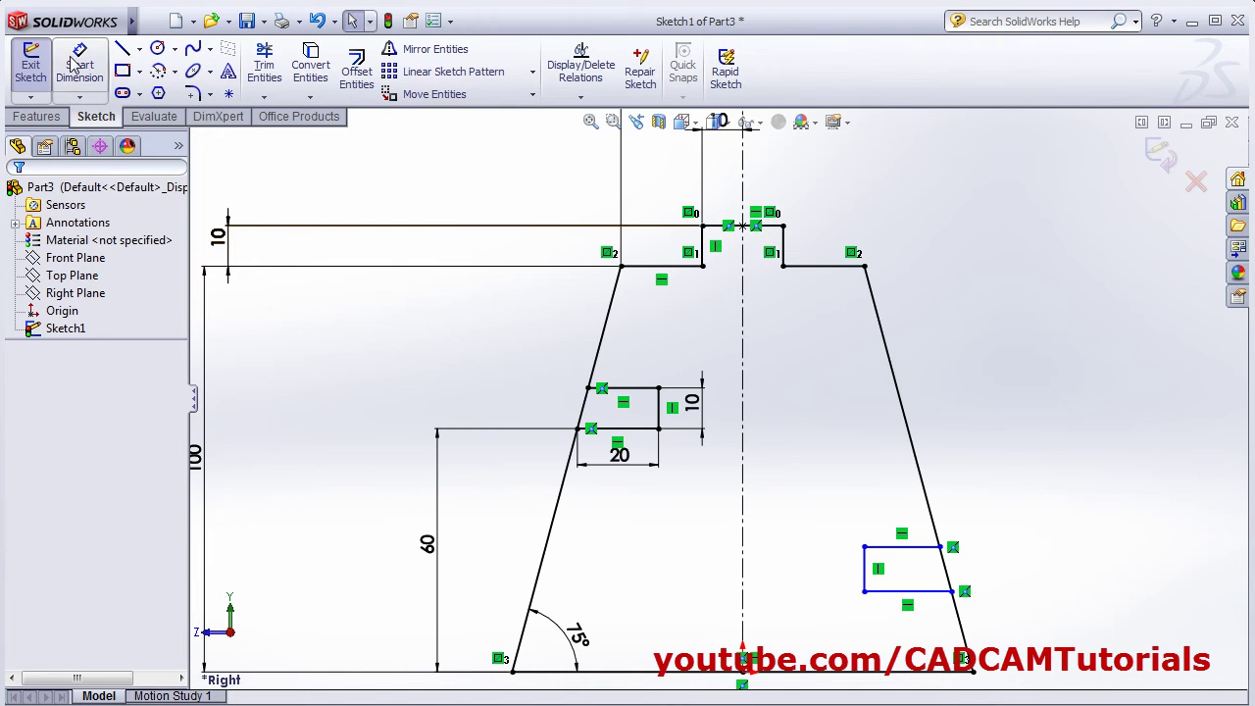
{"action": "left_click", "coordinate": [79, 64]}
{"action": "left_click", "coordinate": [934, 672]}
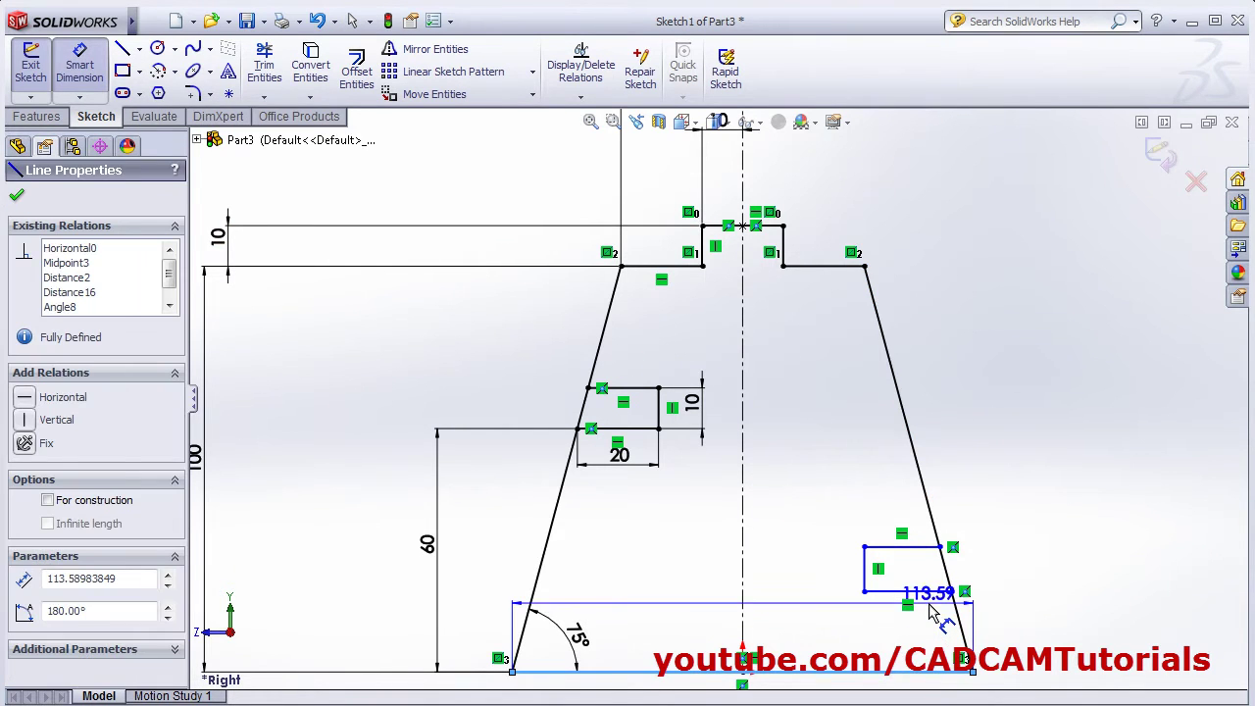
{"action": "left_click", "coordinate": [929, 592]}
{"action": "left_click", "coordinate": [975, 615]}
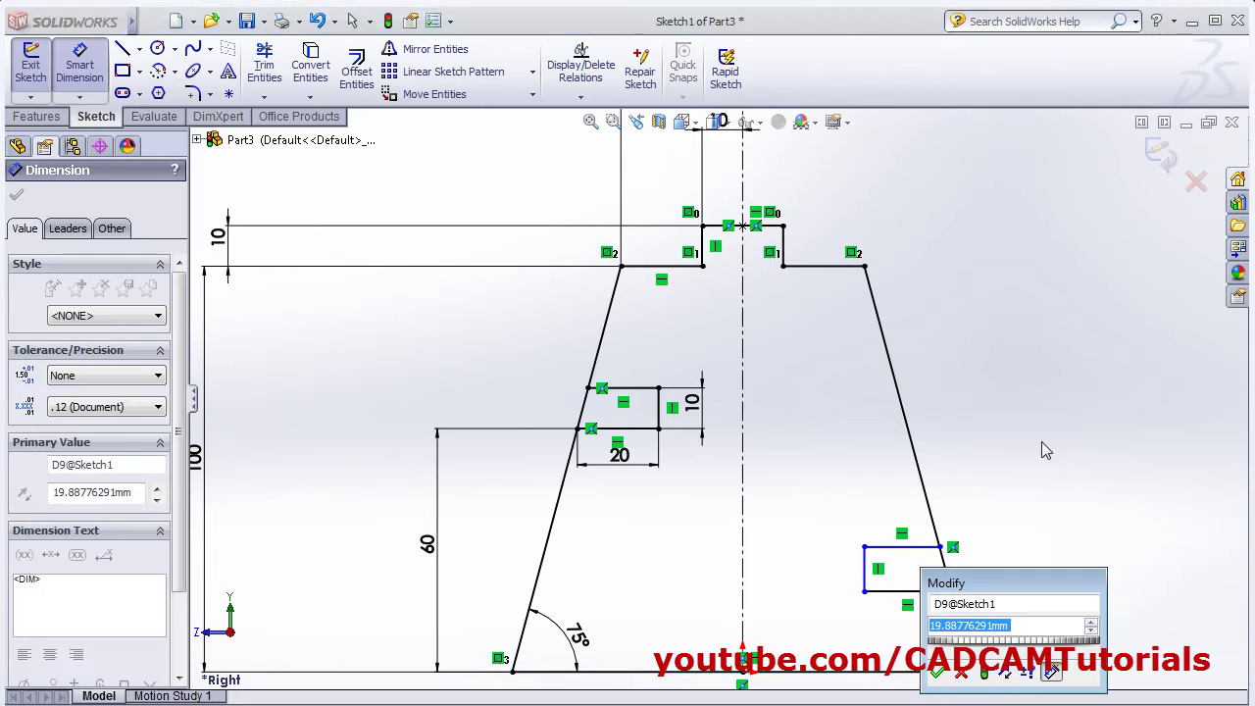
{"action": "type", "text": "20"}
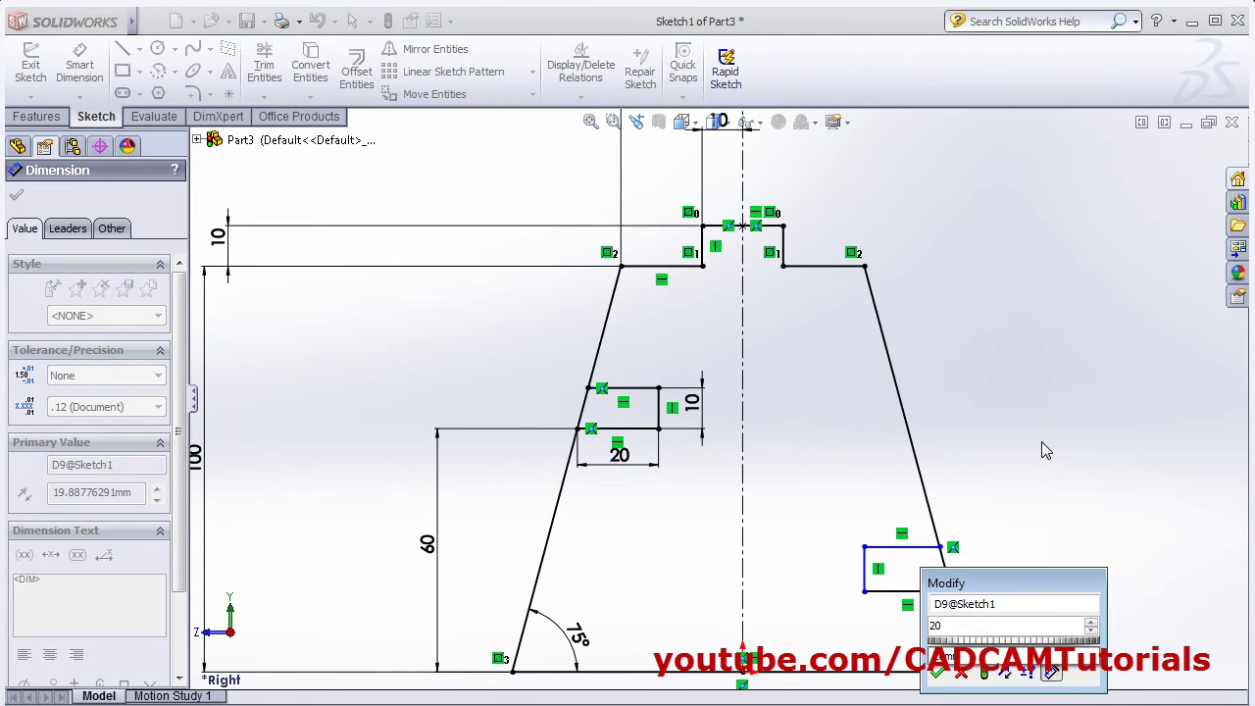
{"action": "key", "text": "Return"}
Step: Dimension the right notch's lower horizontal line as 20 mm and its vertical line as 10 mm
{"action": "left_click", "coordinate": [902, 592]}
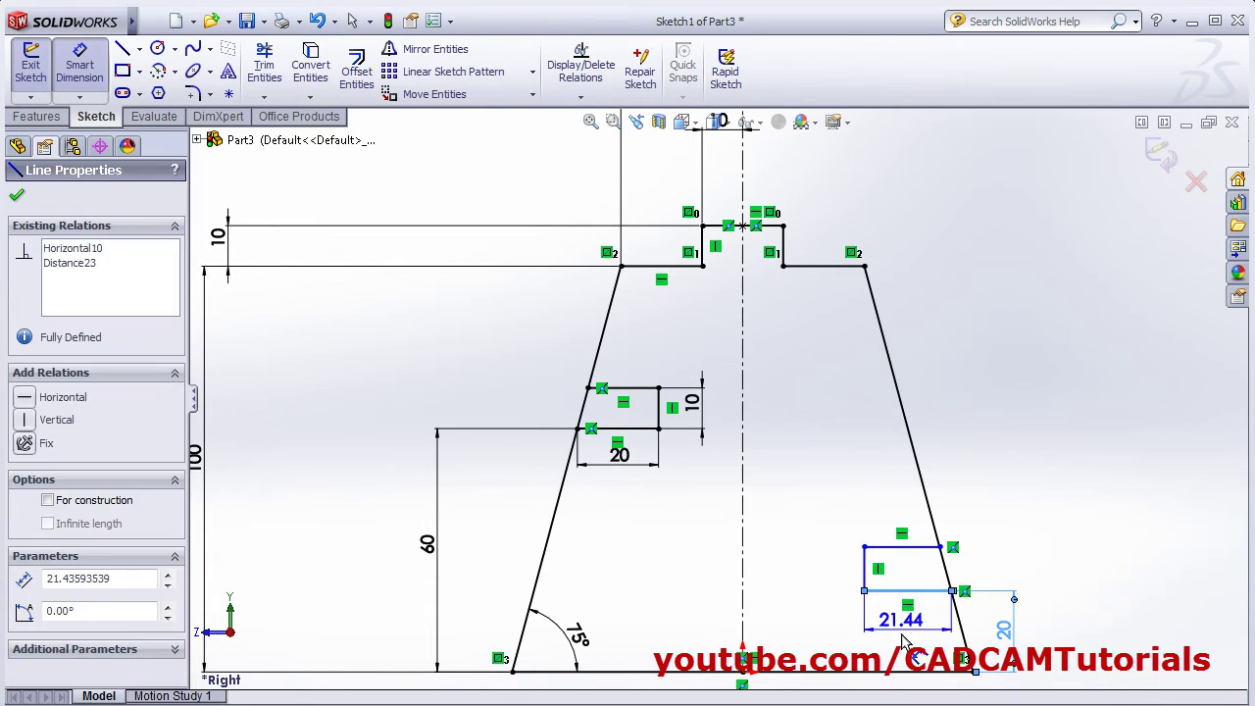
{"action": "left_click", "coordinate": [904, 639]}
{"action": "type", "text": "20"}
{"action": "key", "text": "Return"}
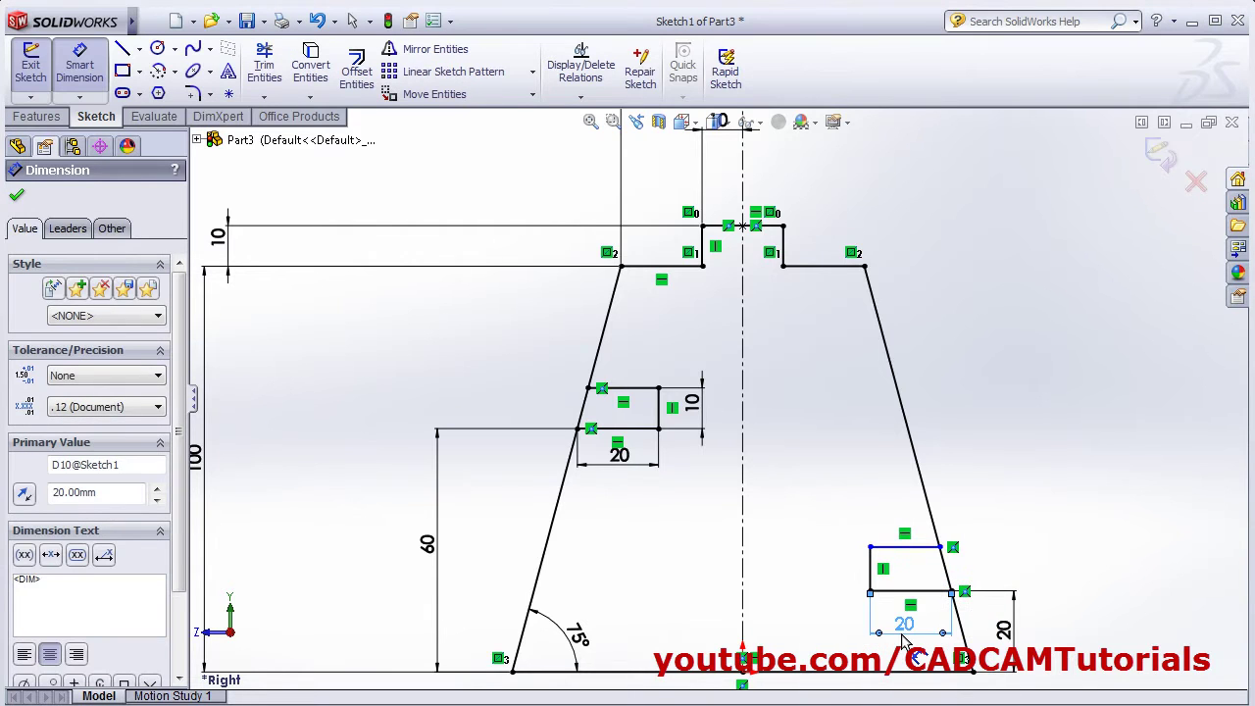
{"action": "left_click", "coordinate": [870, 574]}
{"action": "left_click", "coordinate": [853, 463]}
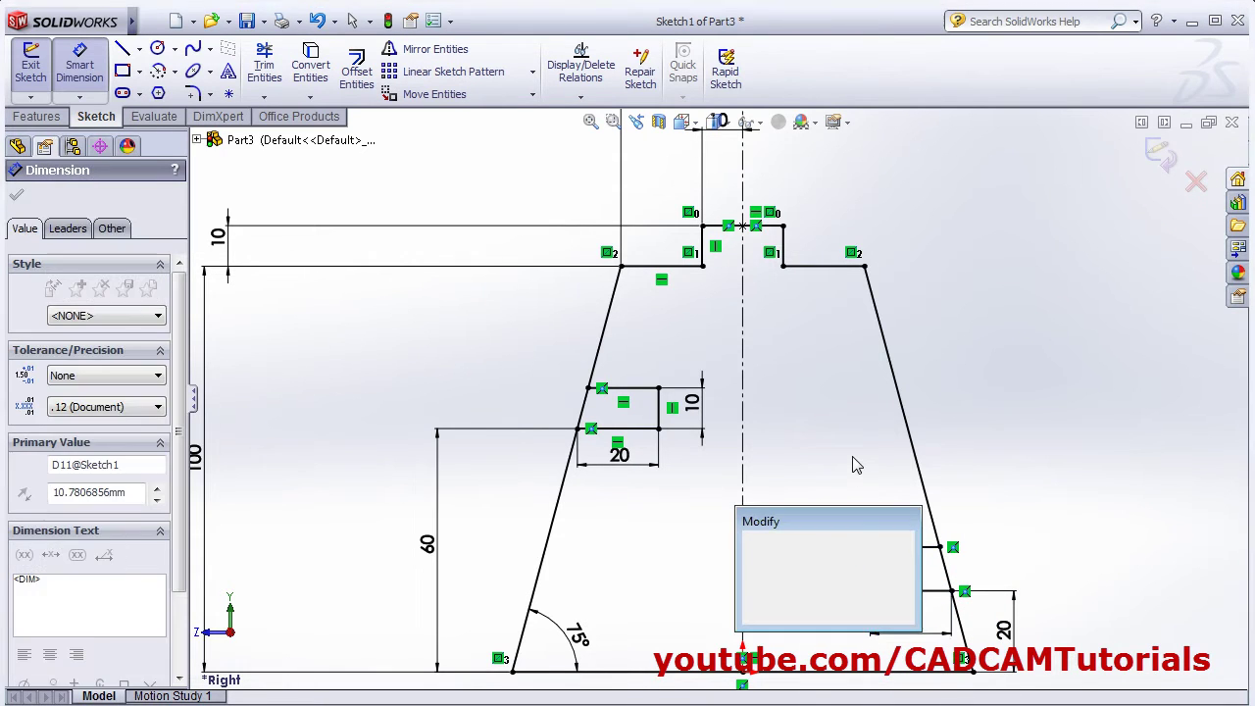
{"action": "type", "text": "10"}
{"action": "key", "text": "Return"}
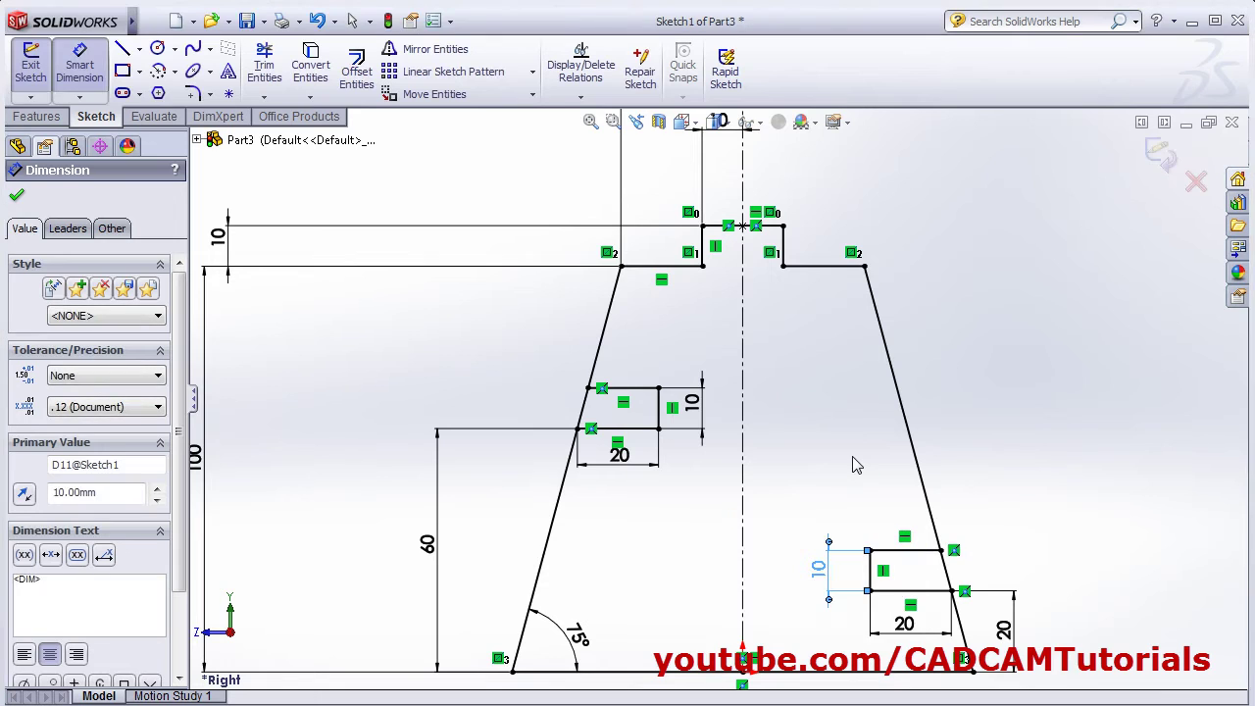
Step: Trim away the slanted side segments spanning the openings of the left and right notches
{"action": "left_click", "coordinate": [265, 78]}
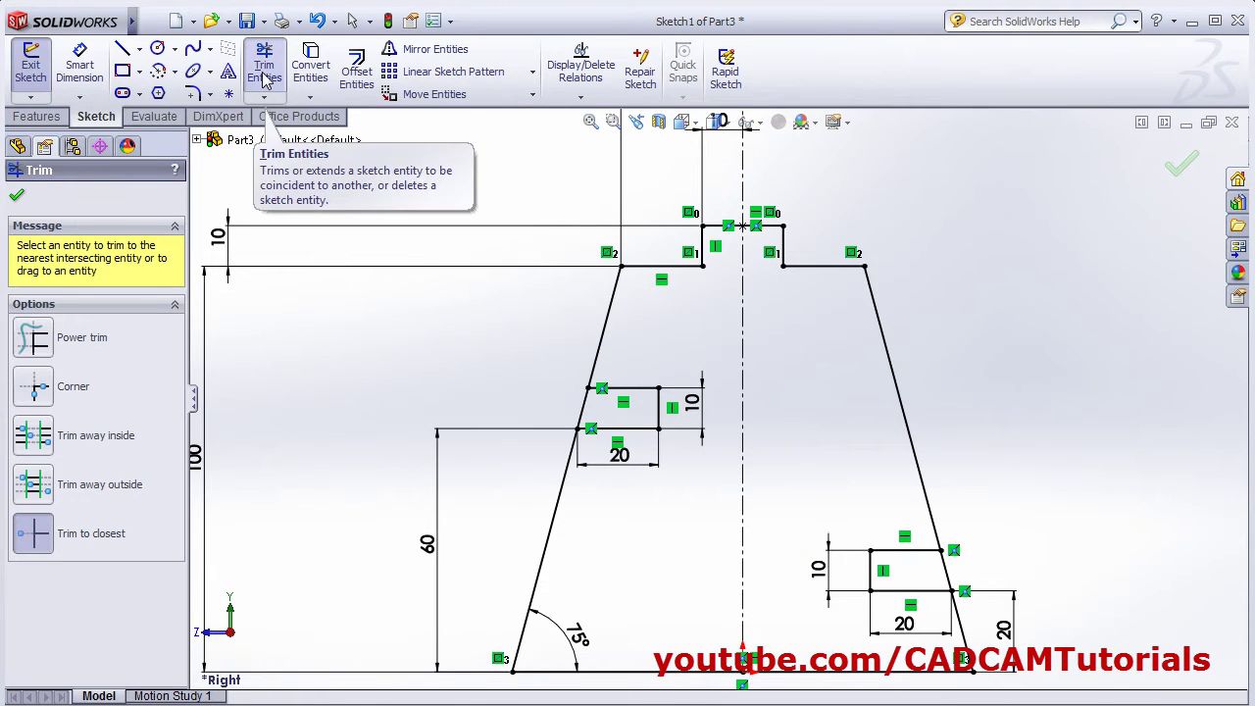
{"action": "left_click", "coordinate": [582, 417]}
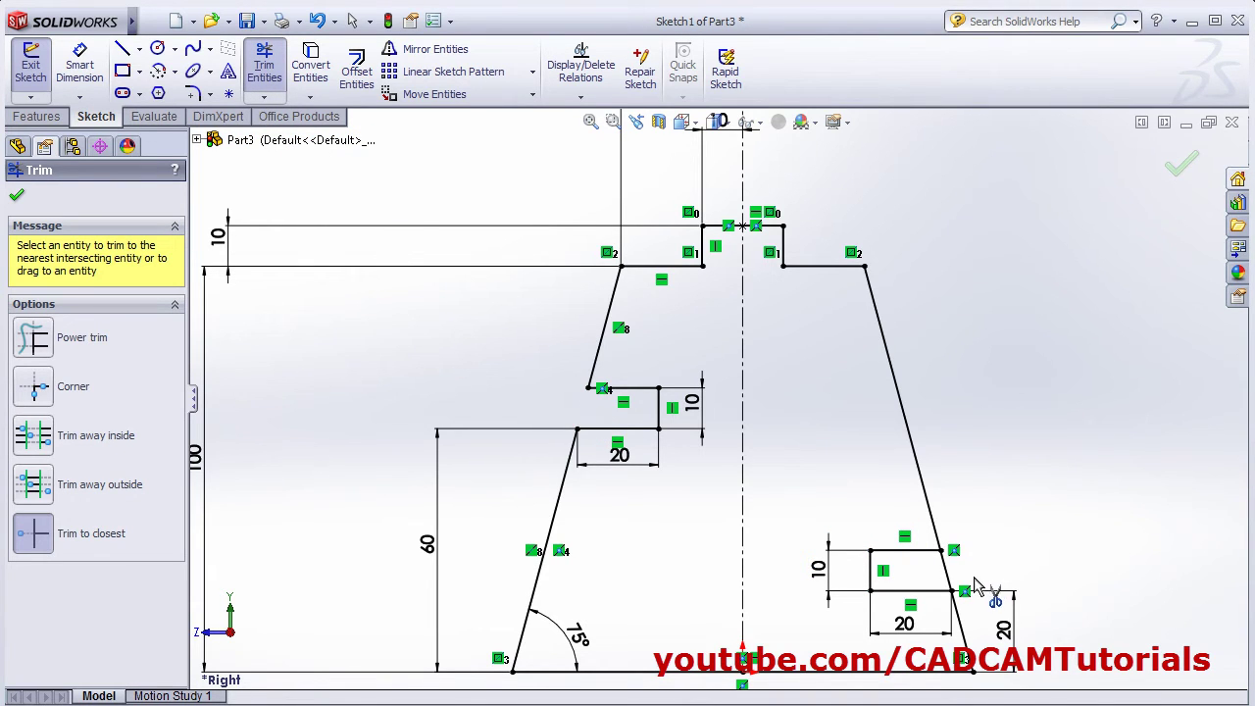
{"action": "left_click", "coordinate": [947, 574]}
{"action": "right_click", "coordinate": [947, 353]}
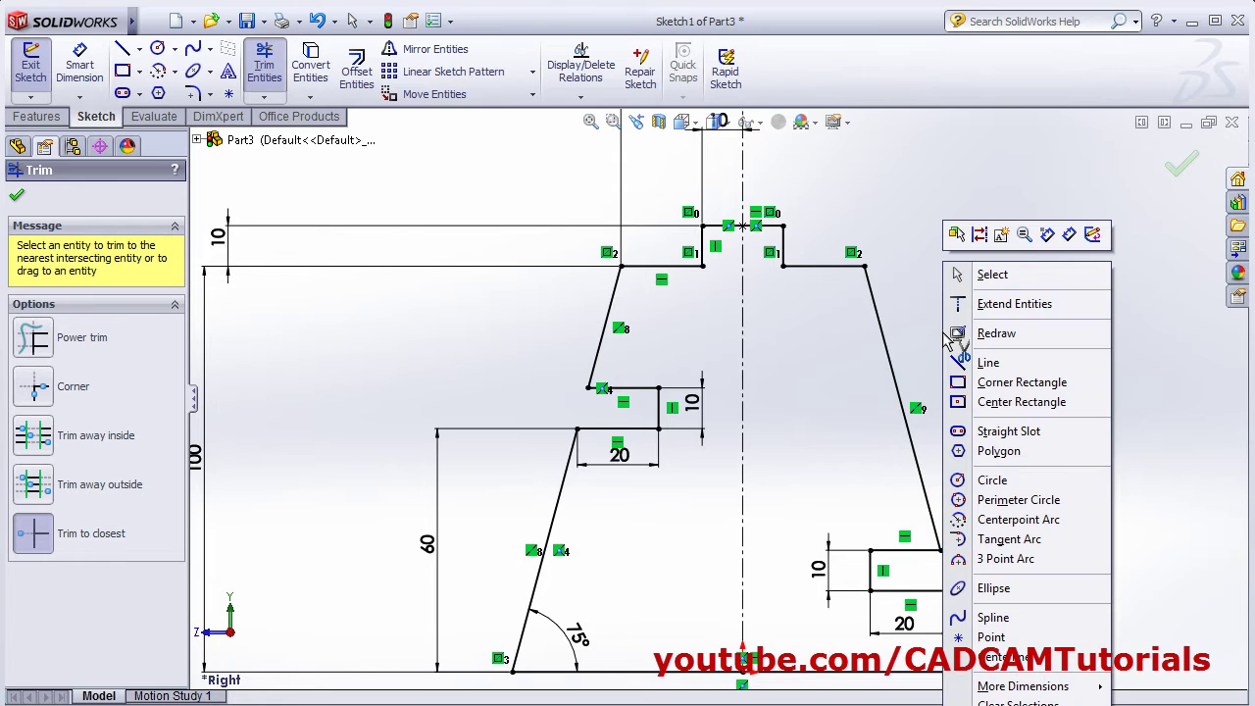
{"action": "left_click", "coordinate": [1029, 271]}
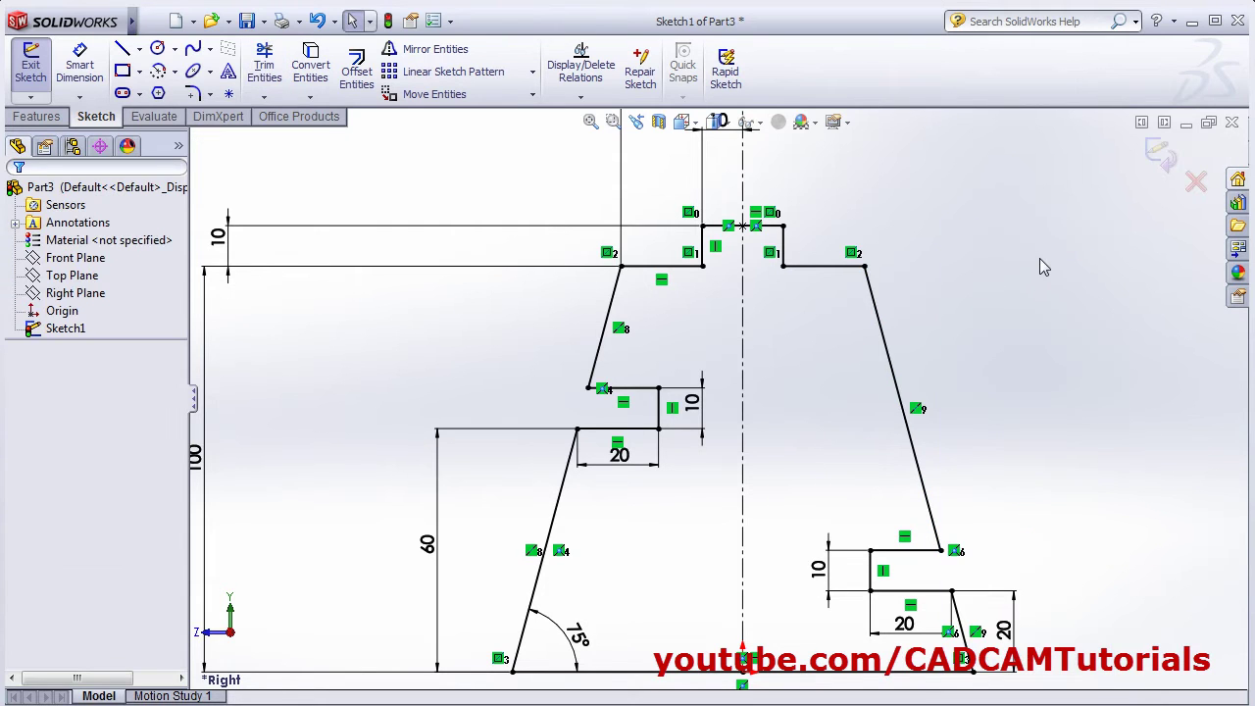
Step: Finish the sketch, extrude the profile 10 mm blind, and save the part as Leg
{"action": "left_click", "coordinate": [1159, 162]}
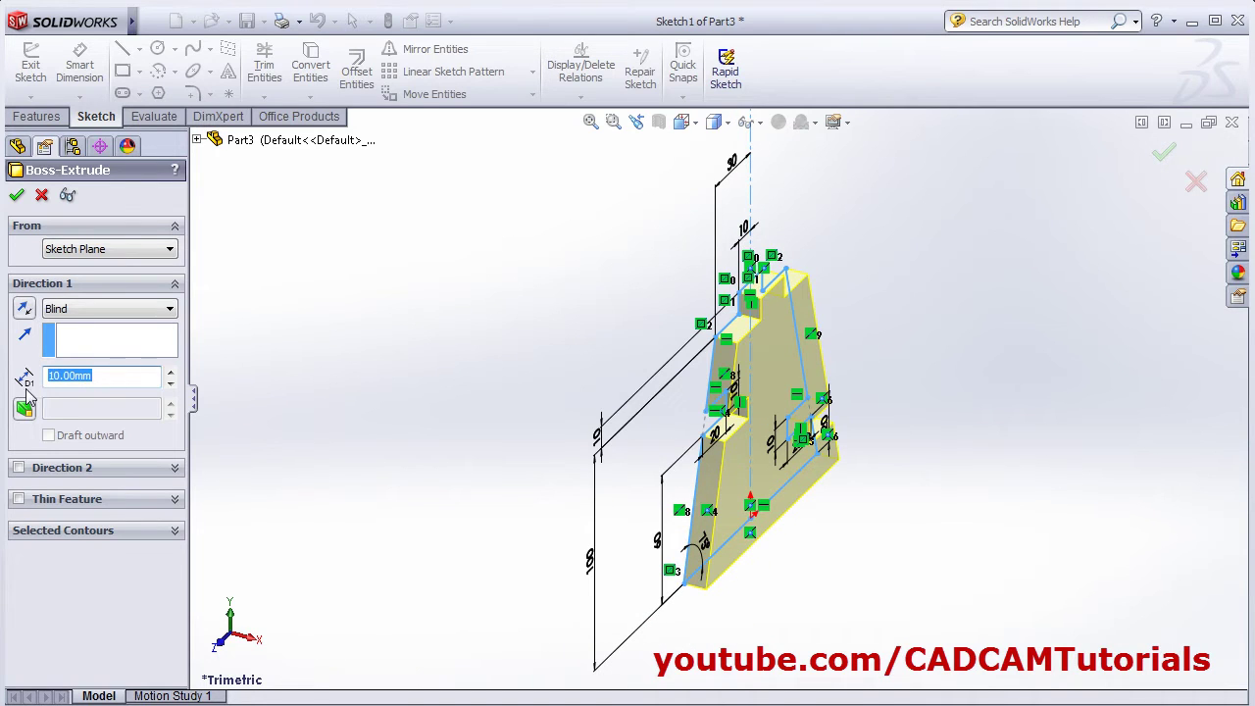
{"action": "left_click", "coordinate": [19, 196]}
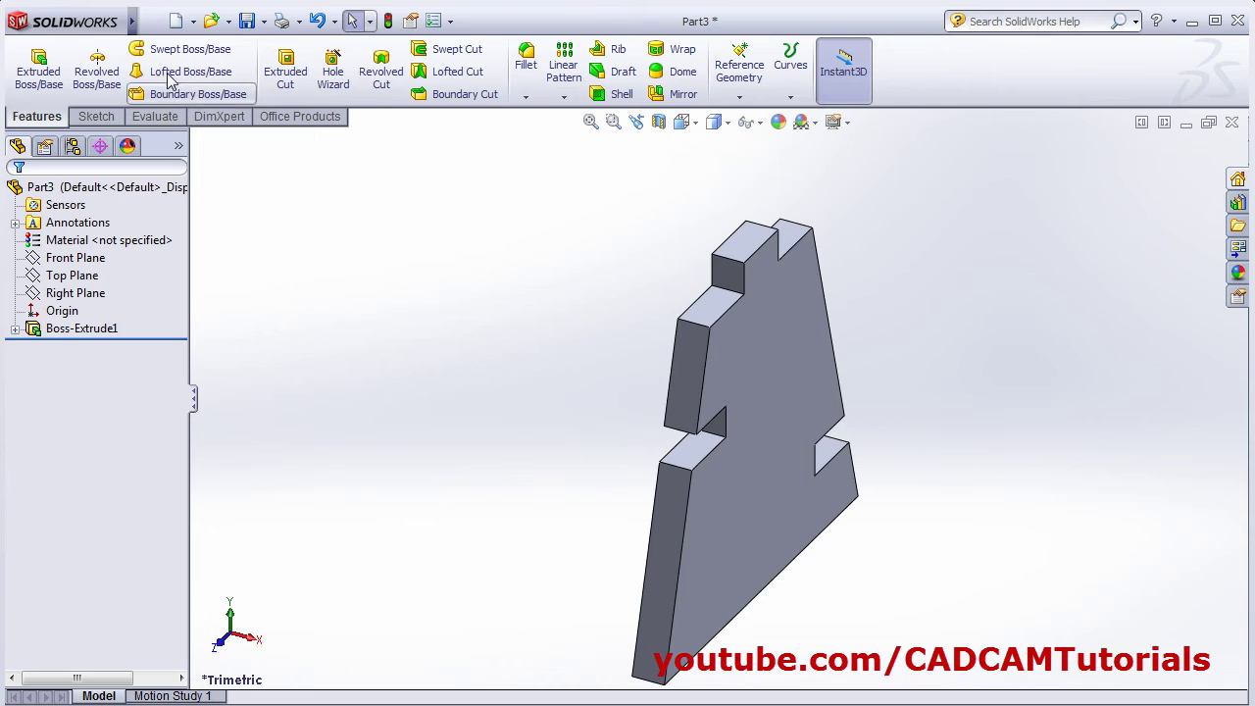
{"action": "left_click", "coordinate": [247, 20]}
{"action": "key", "text": "alt+Tab"}
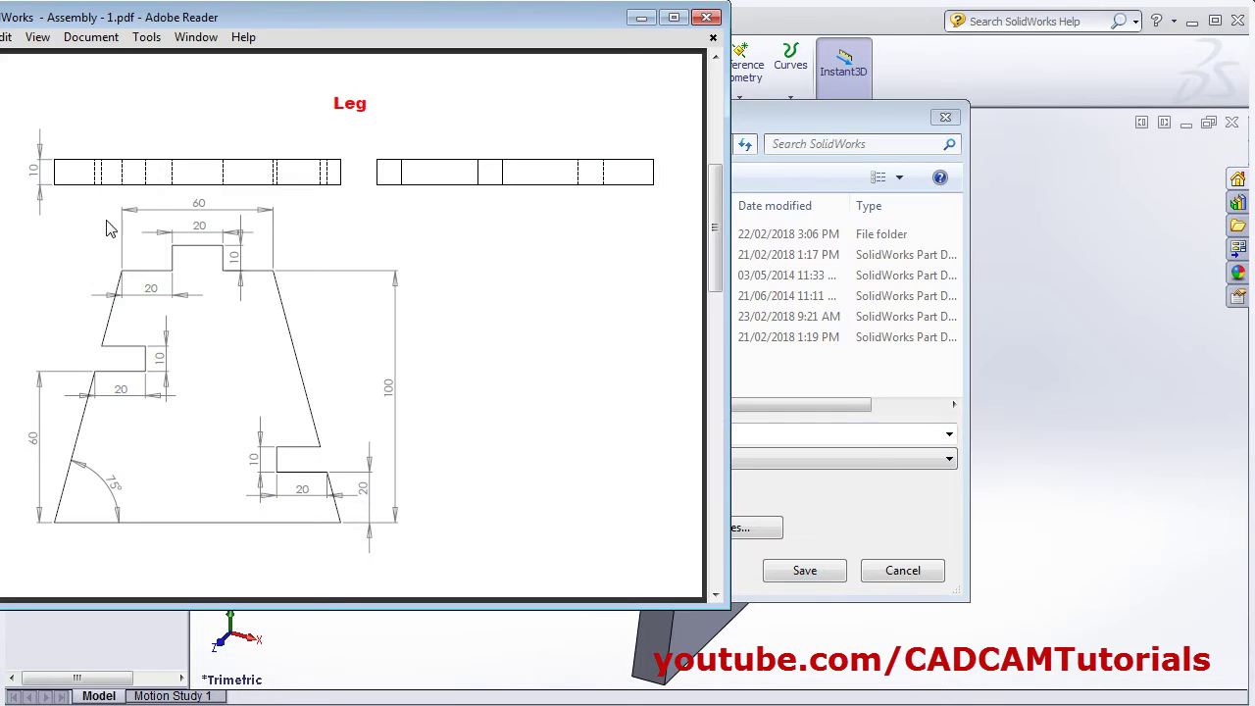
{"action": "key", "text": "alt+Tab"}
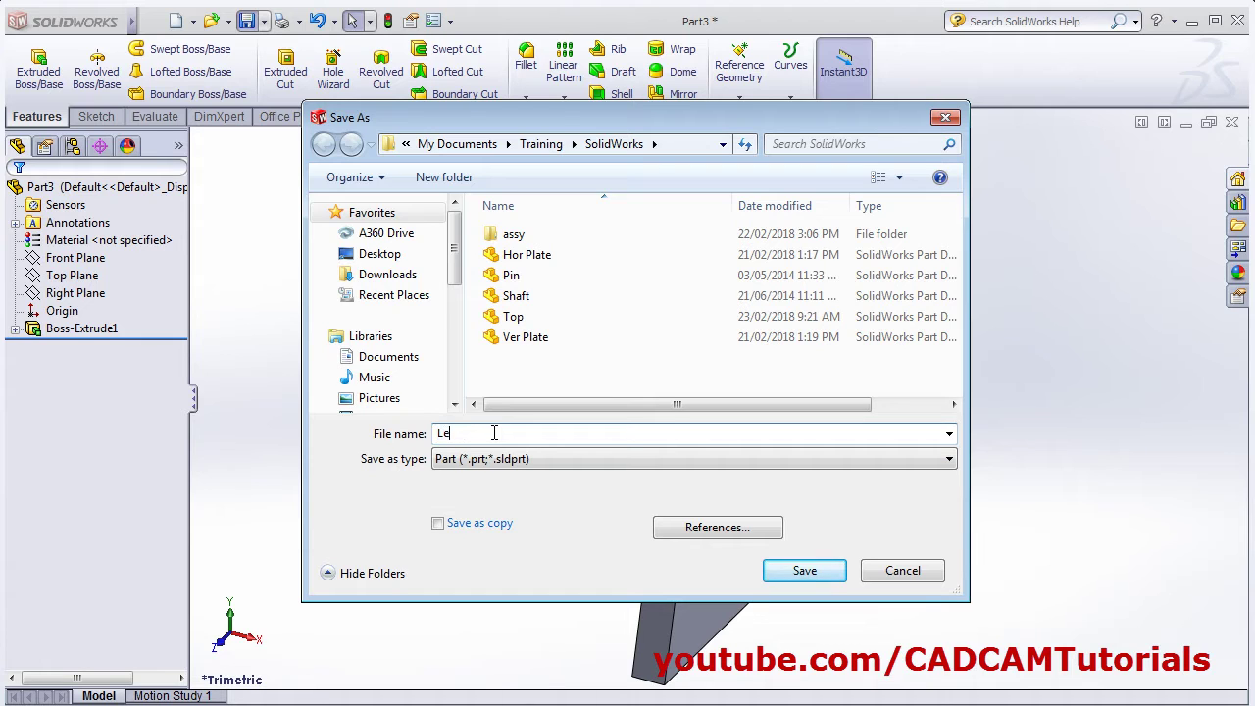
{"action": "left_click", "coordinate": [818, 578]}
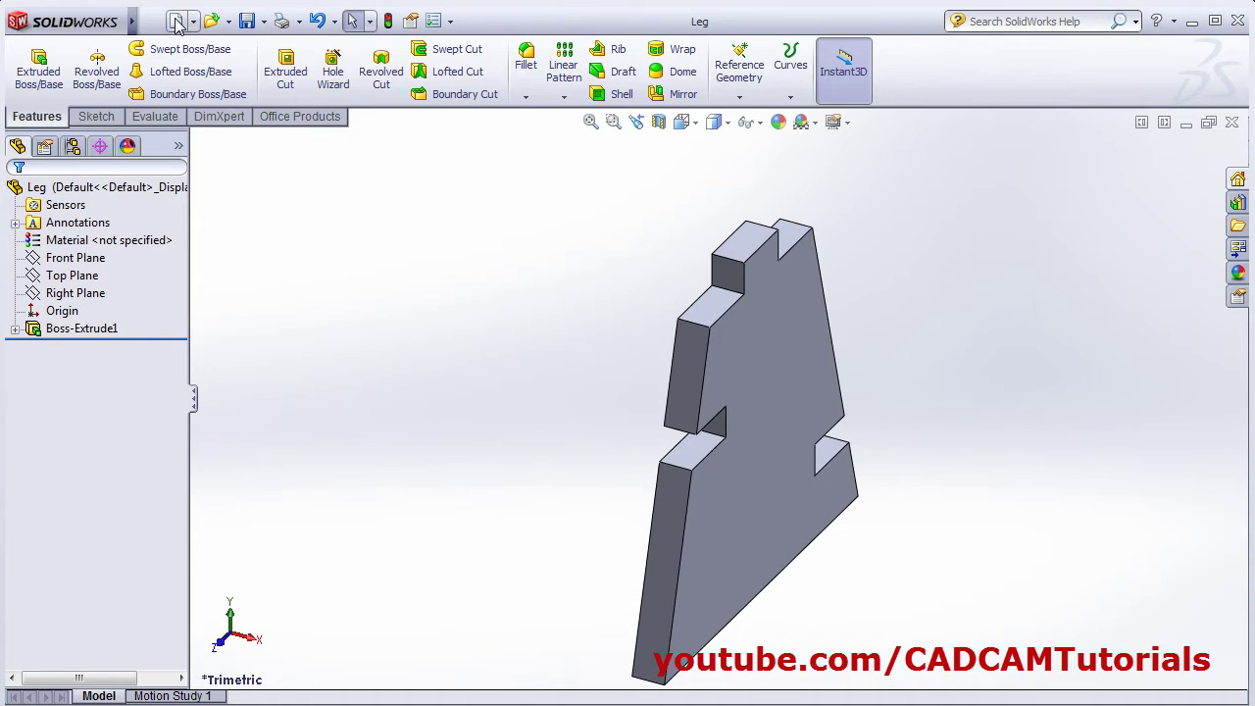
Step: Create a new part document and review the Step drawing and the assembly layout in the PDF
{"action": "left_click", "coordinate": [176, 22]}
{"action": "left_click", "coordinate": [632, 530]}
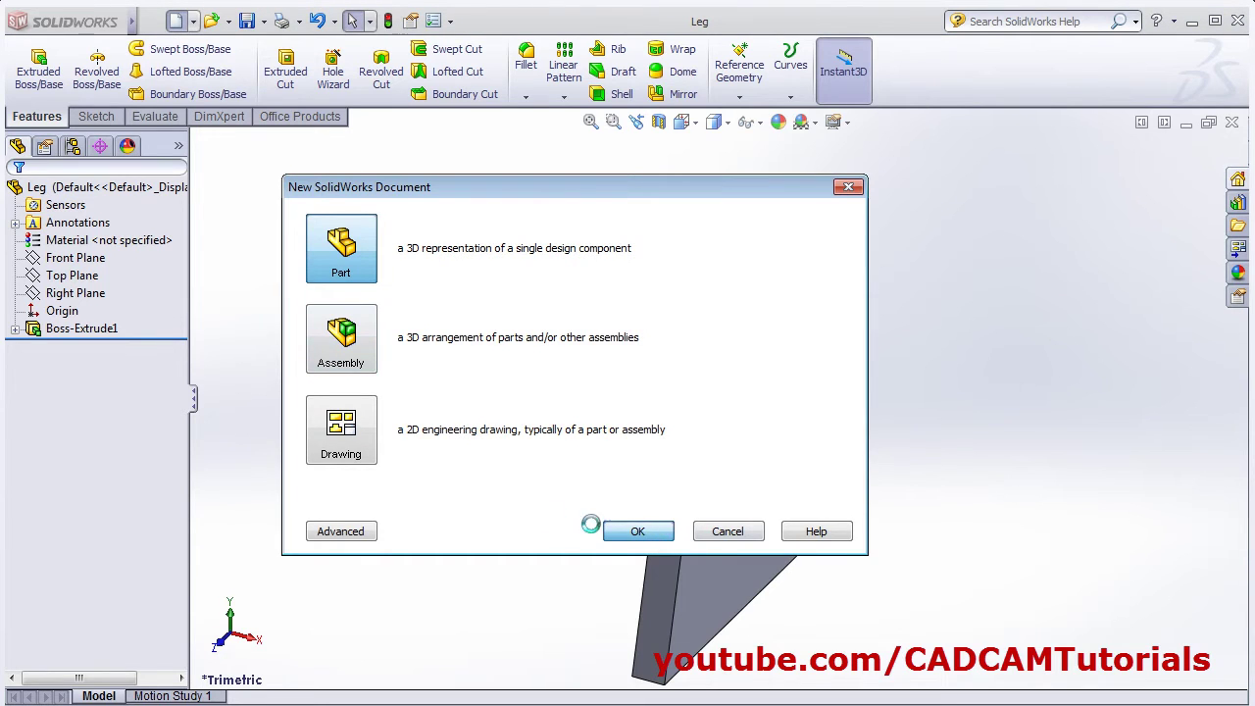
{"action": "key", "text": "alt+Tab"}
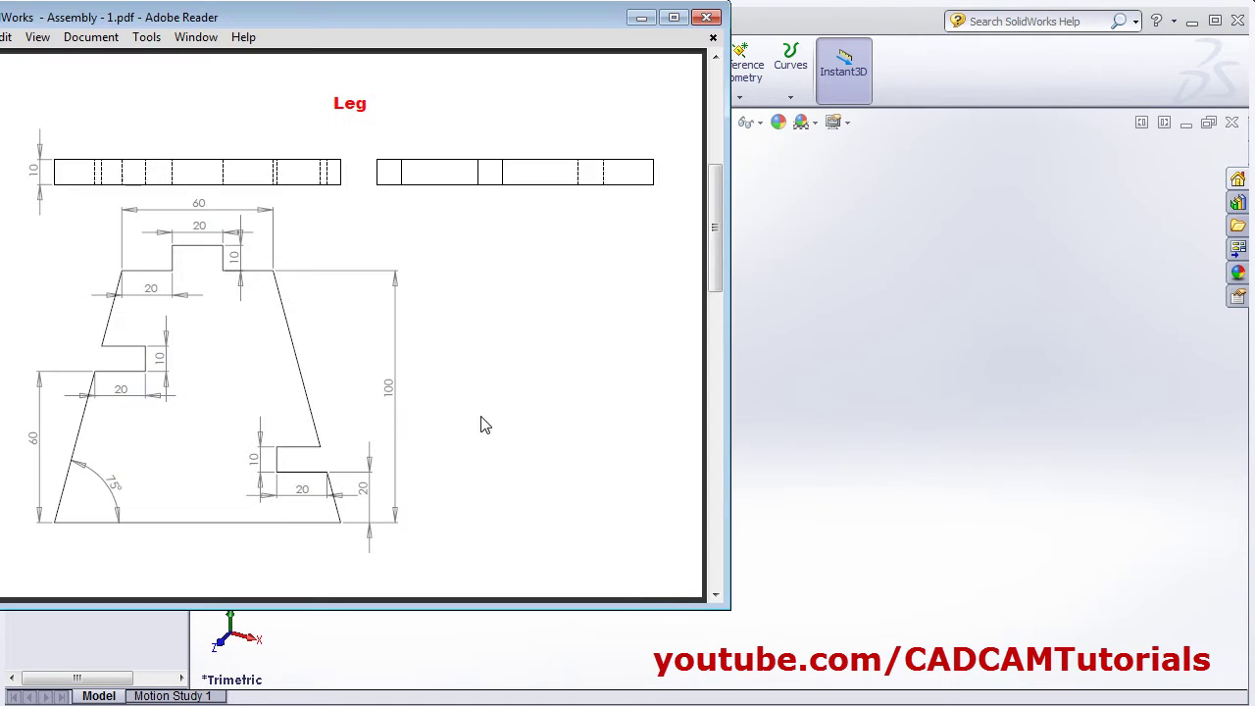
{"action": "left_click", "coordinate": [716, 595]}
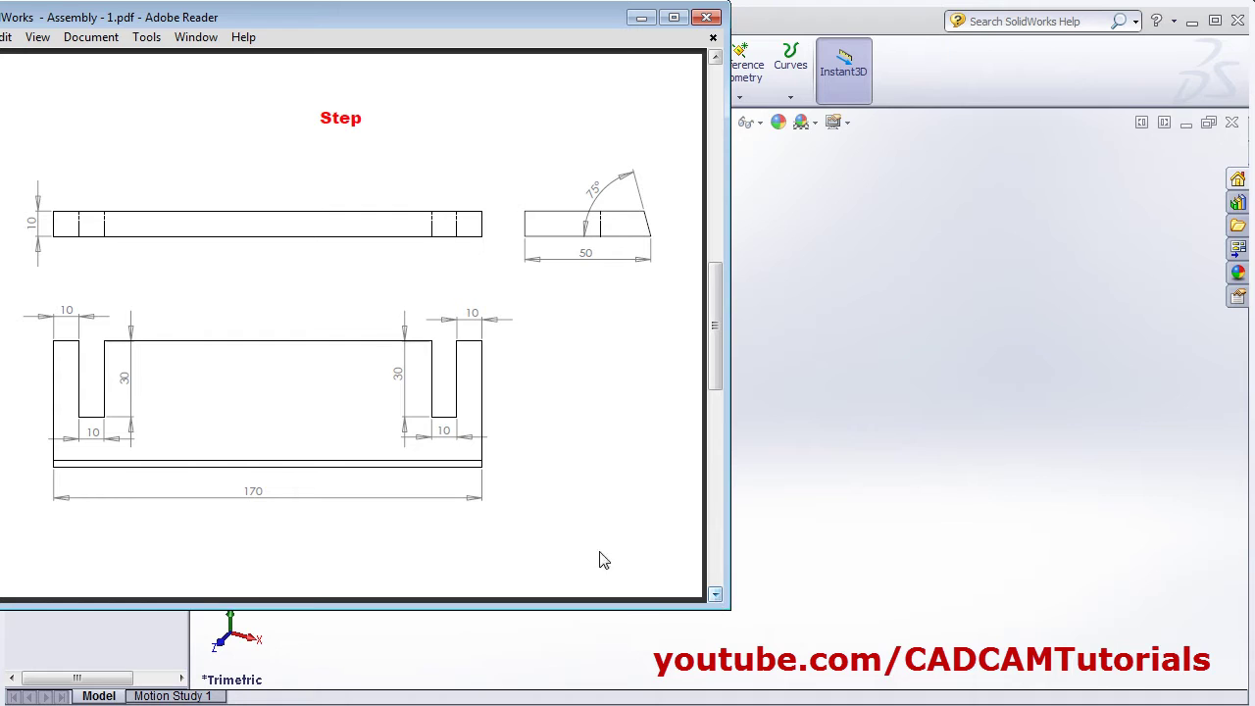
{"action": "scroll", "coordinate": [368, 459], "scroll_direction": "down", "scroll_amount": 5}
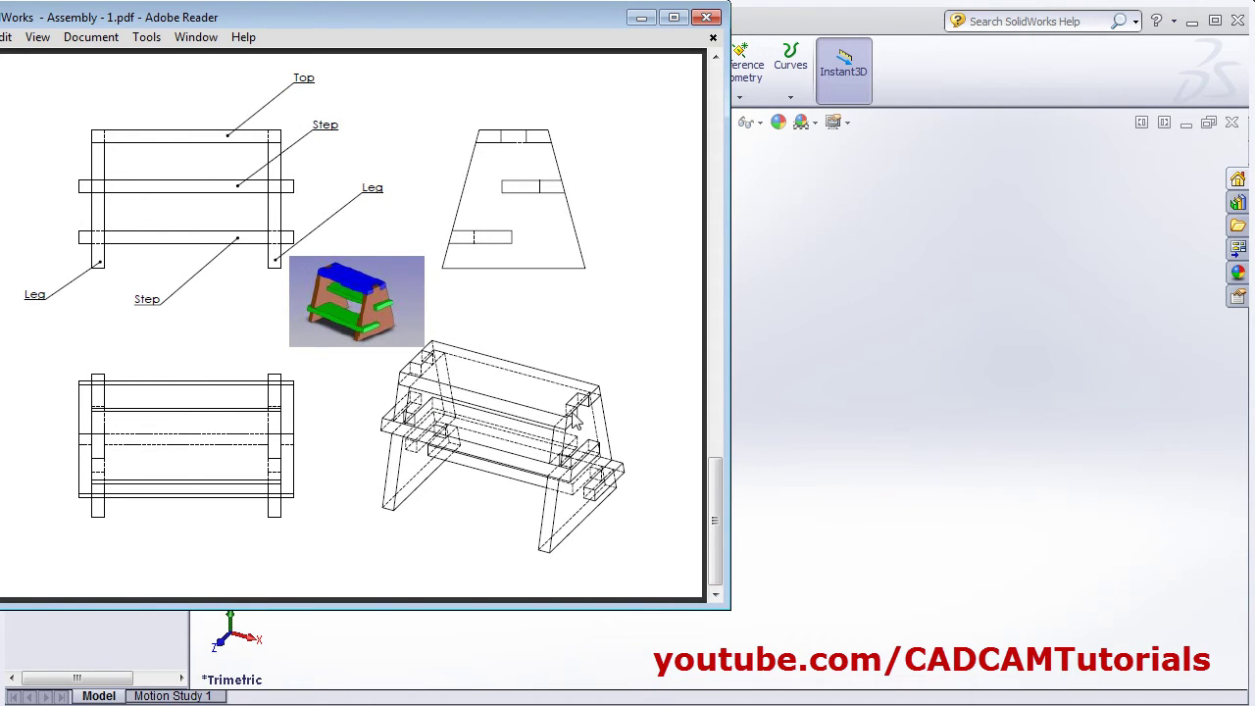
{"action": "scroll", "coordinate": [582, 398], "scroll_direction": "up", "scroll_amount": 5}
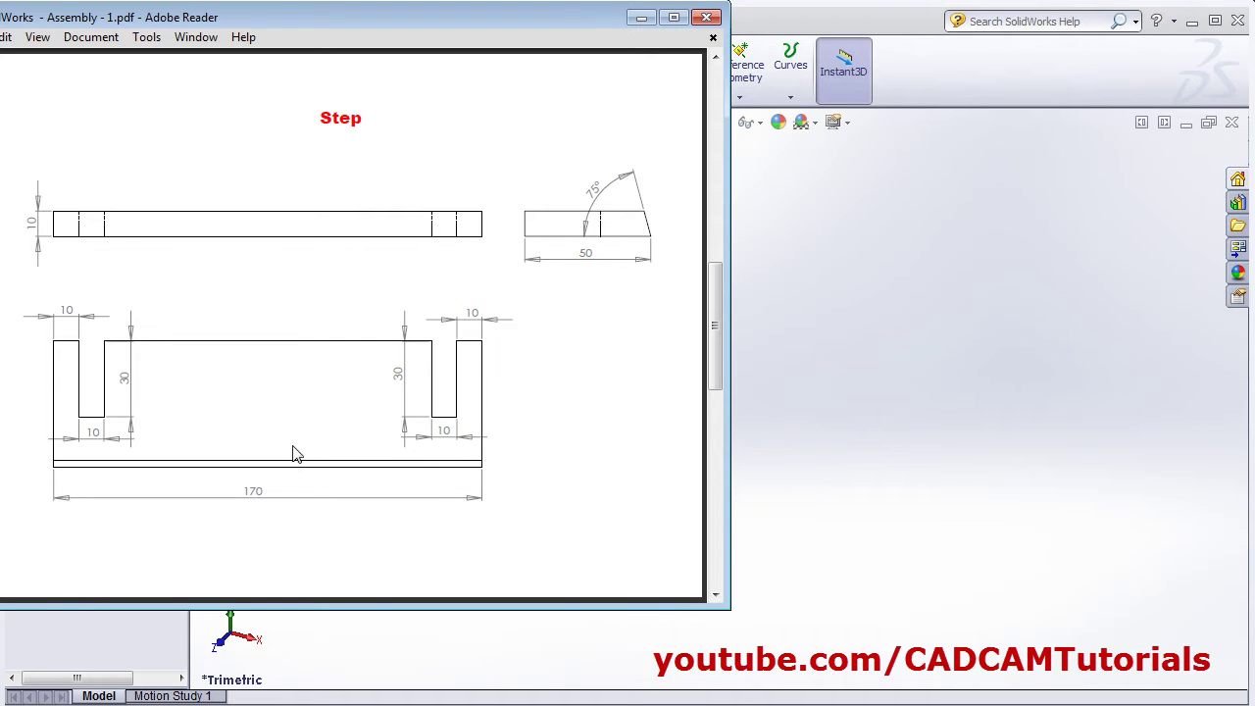
{"action": "left_click", "coordinate": [936, 397]}
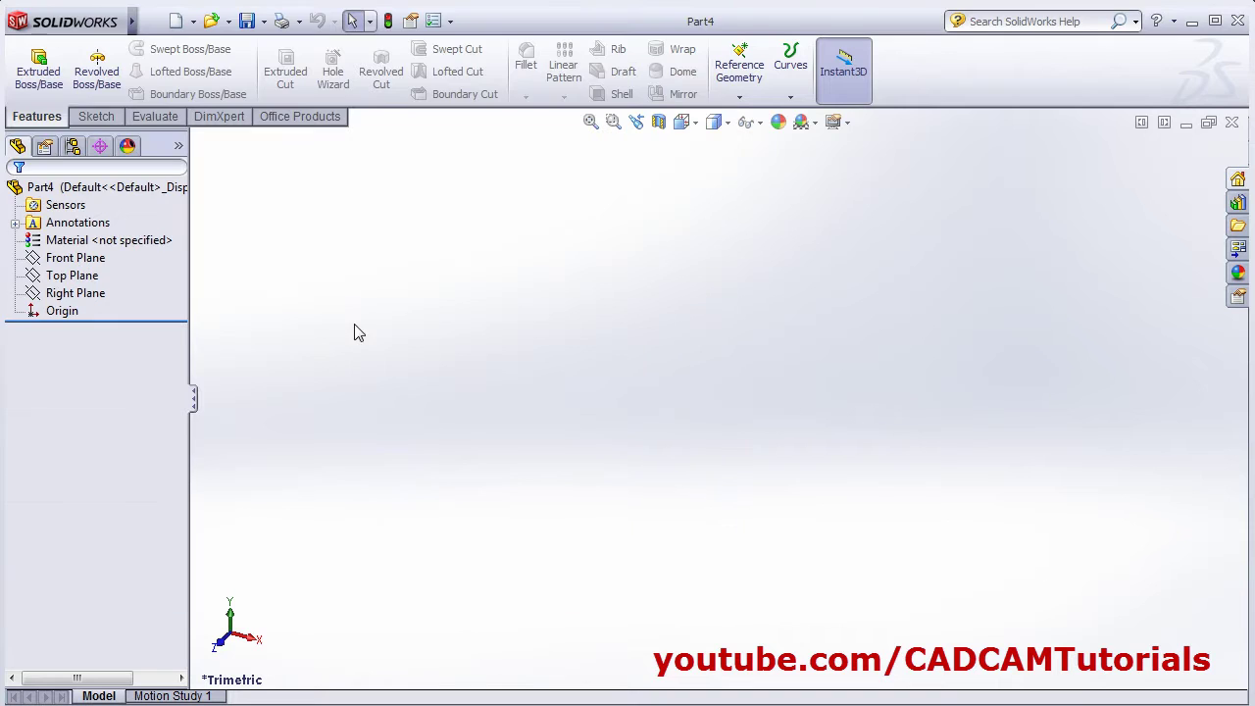
Step: Start an extrusion sketch on the Top Plane and draw a center rectangle at the origin, about 234 by 86 mm
{"action": "left_click", "coordinate": [37, 78]}
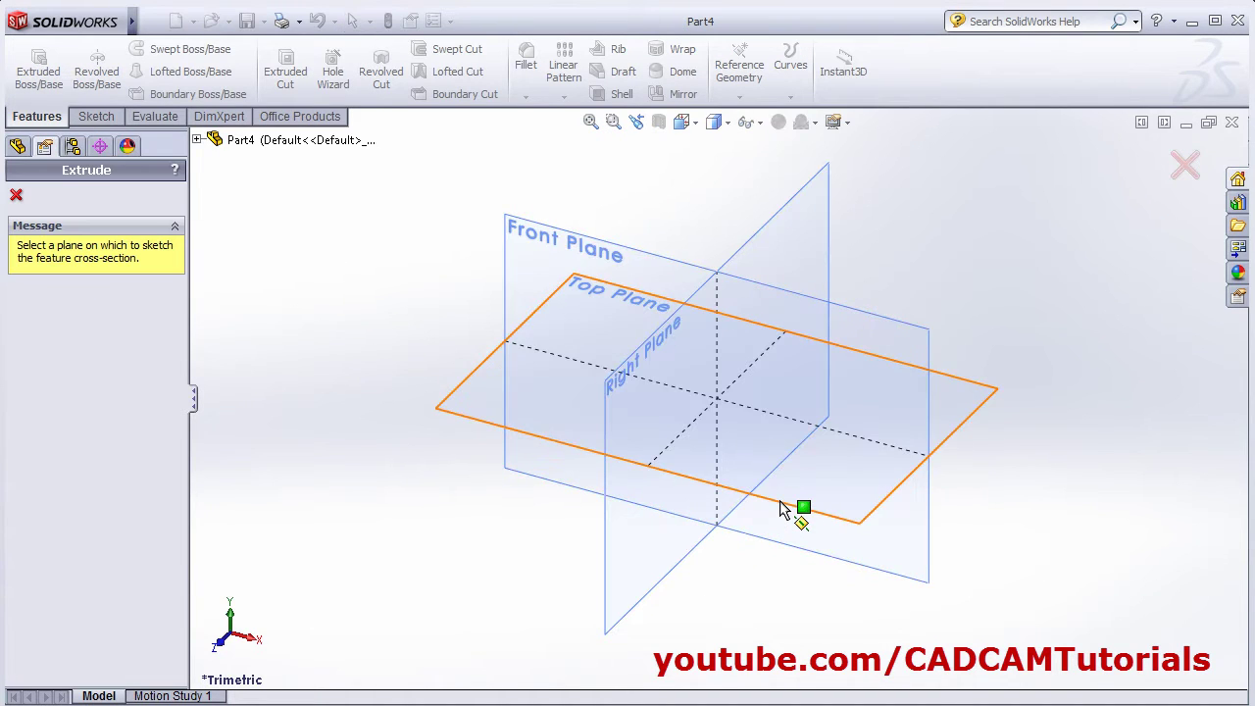
{"action": "left_click", "coordinate": [781, 509]}
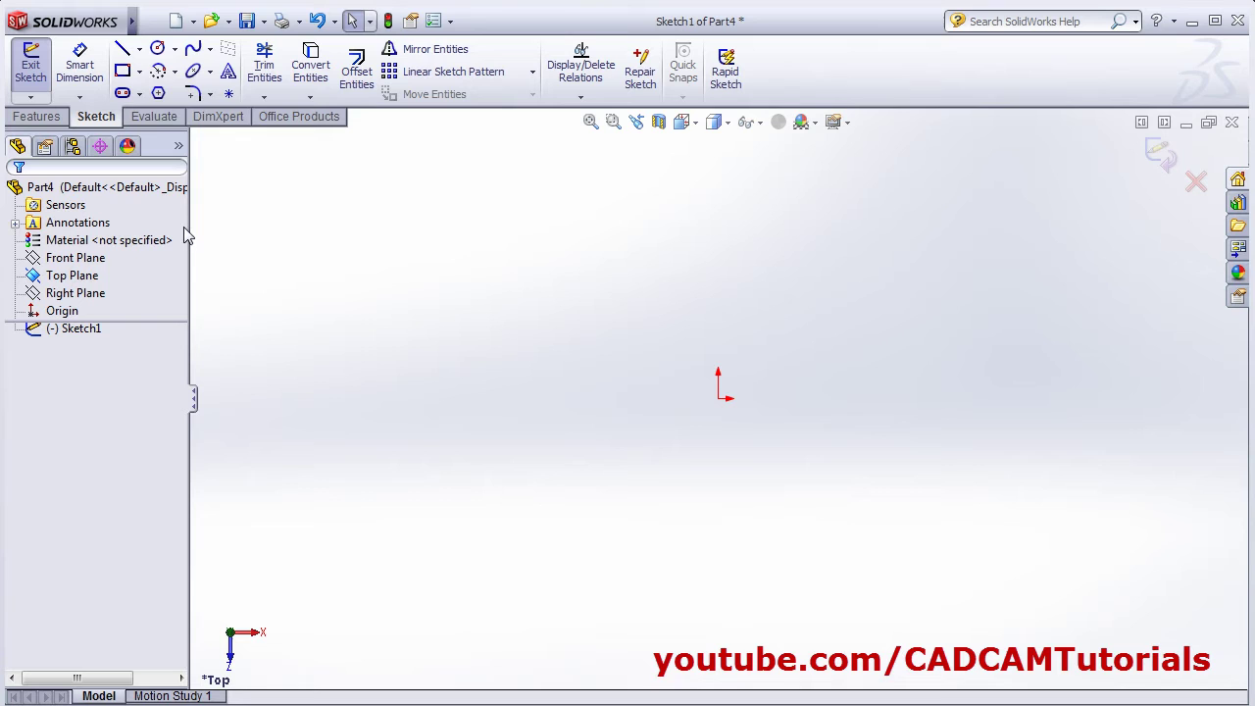
{"action": "left_click", "coordinate": [138, 72]}
{"action": "left_click", "coordinate": [188, 113]}
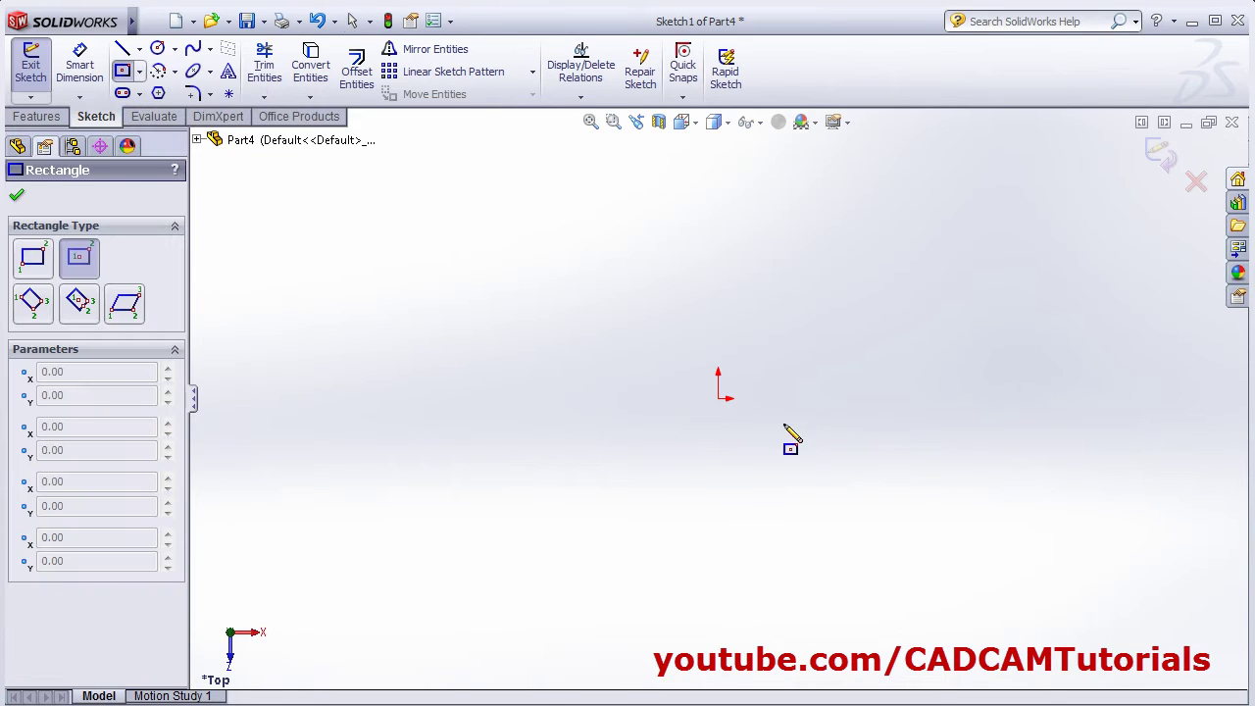
{"action": "left_click", "coordinate": [719, 399]}
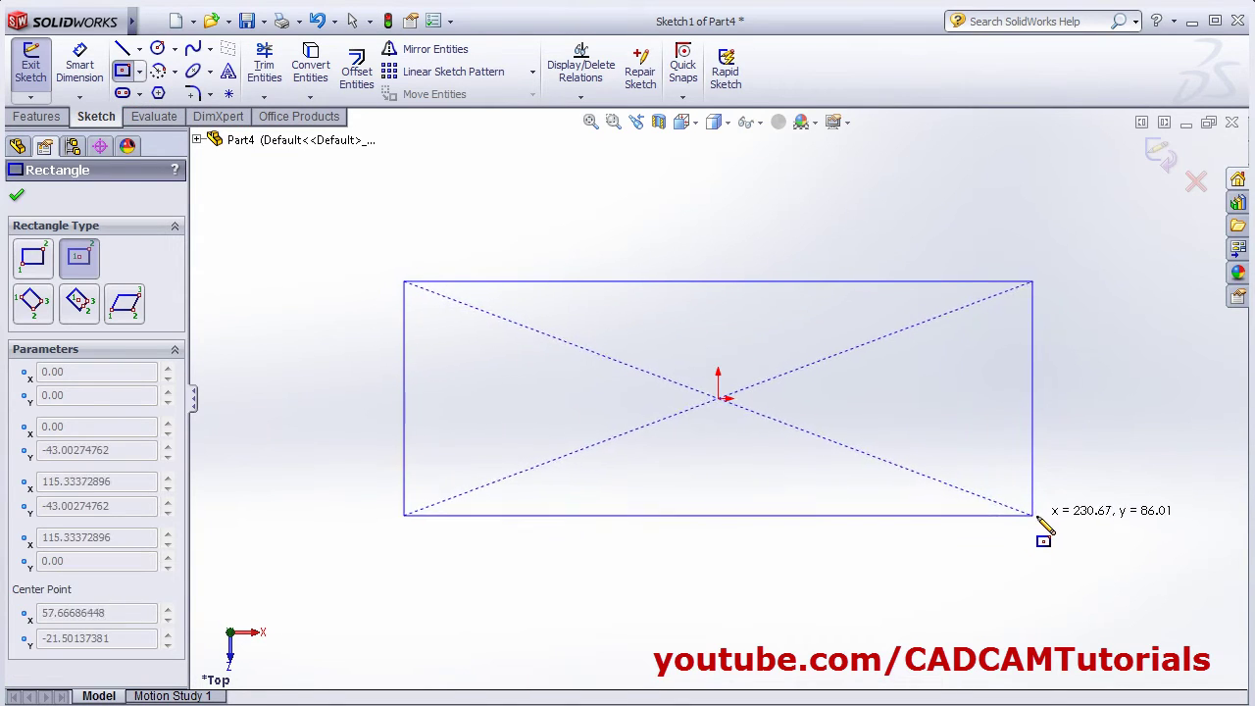
{"action": "left_click", "coordinate": [1036, 514]}
Step: Check the length in the Step drawing and dimension the rectangle's lower side as 170 mm
{"action": "left_click", "coordinate": [80, 67]}
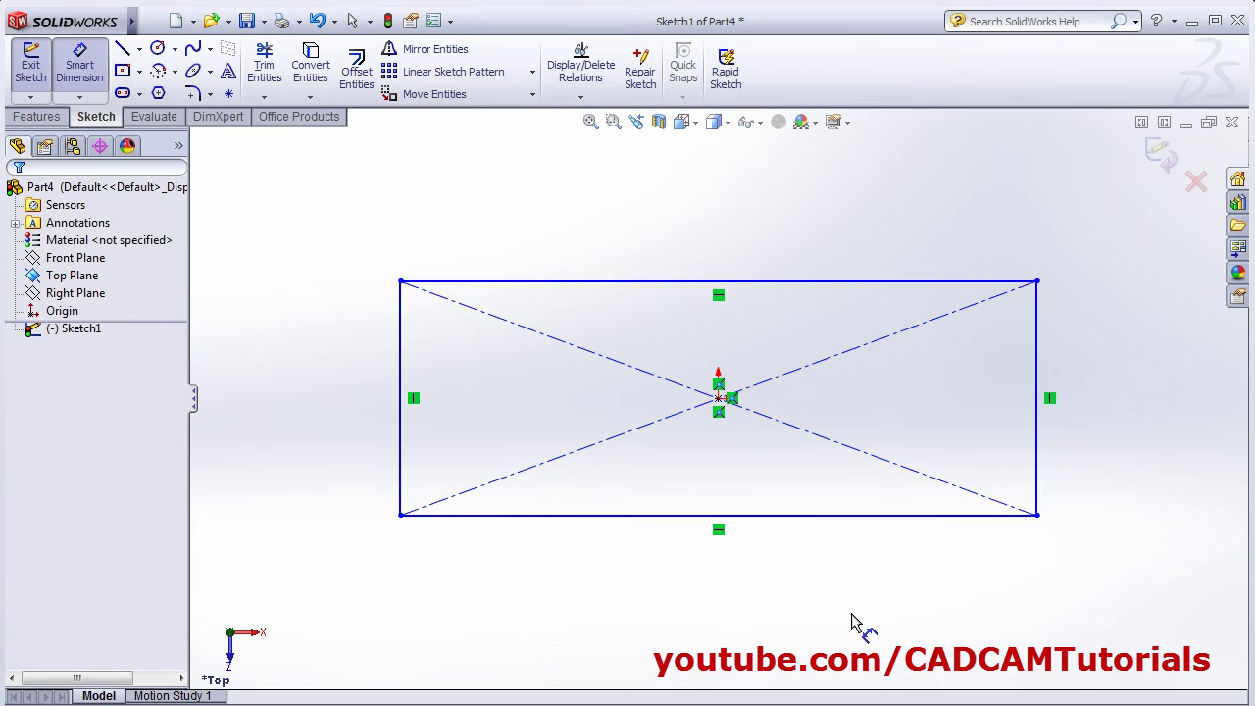
{"action": "left_click", "coordinate": [755, 520]}
{"action": "left_click", "coordinate": [703, 574]}
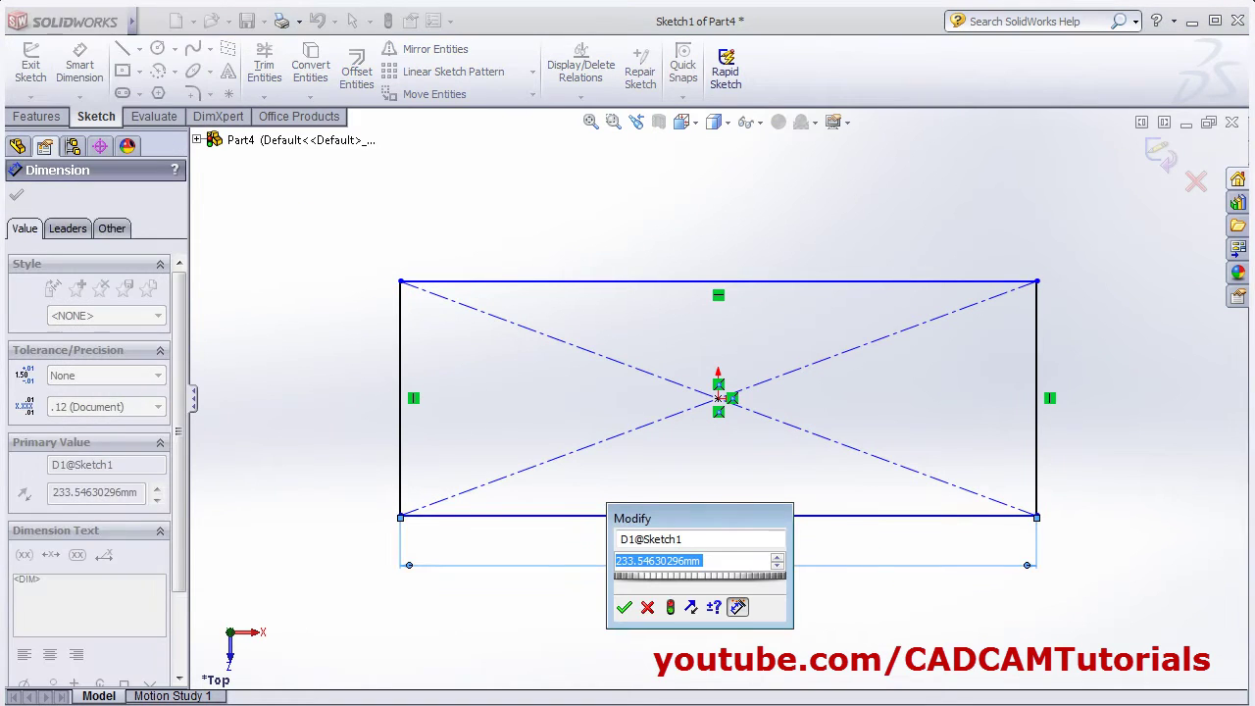
{"action": "key", "text": "alt+Tab"}
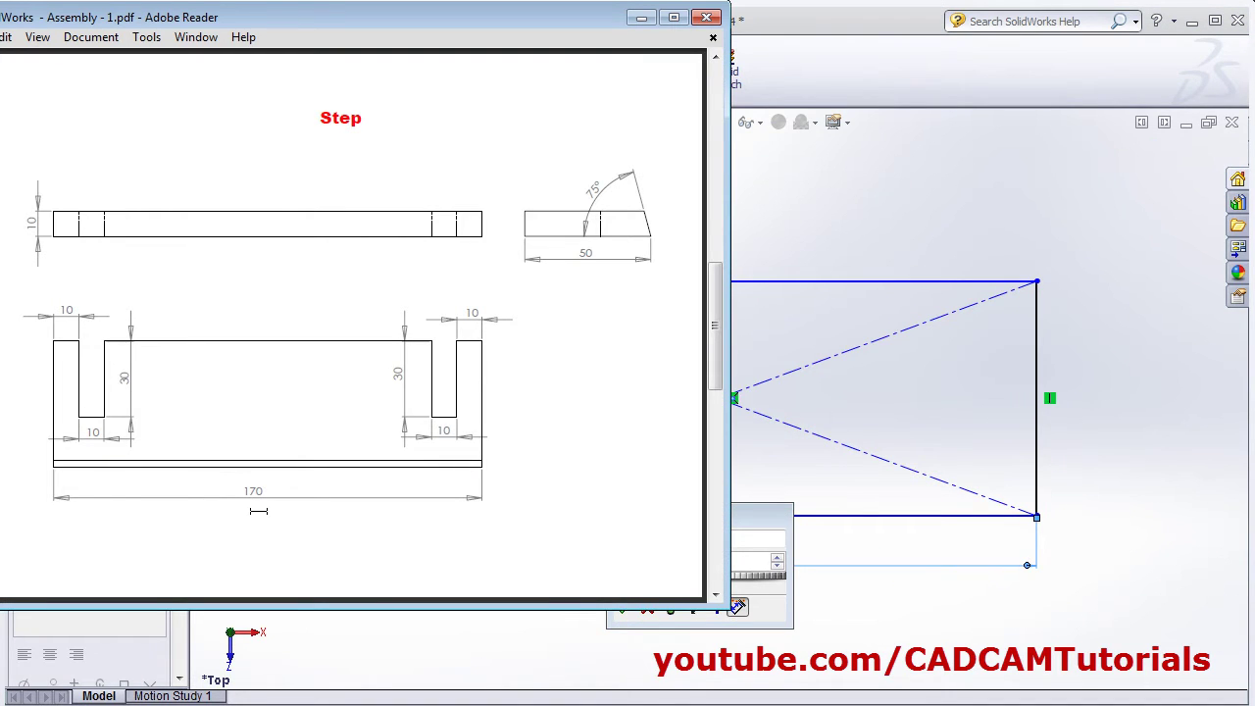
{"action": "key", "text": "alt+Tab"}
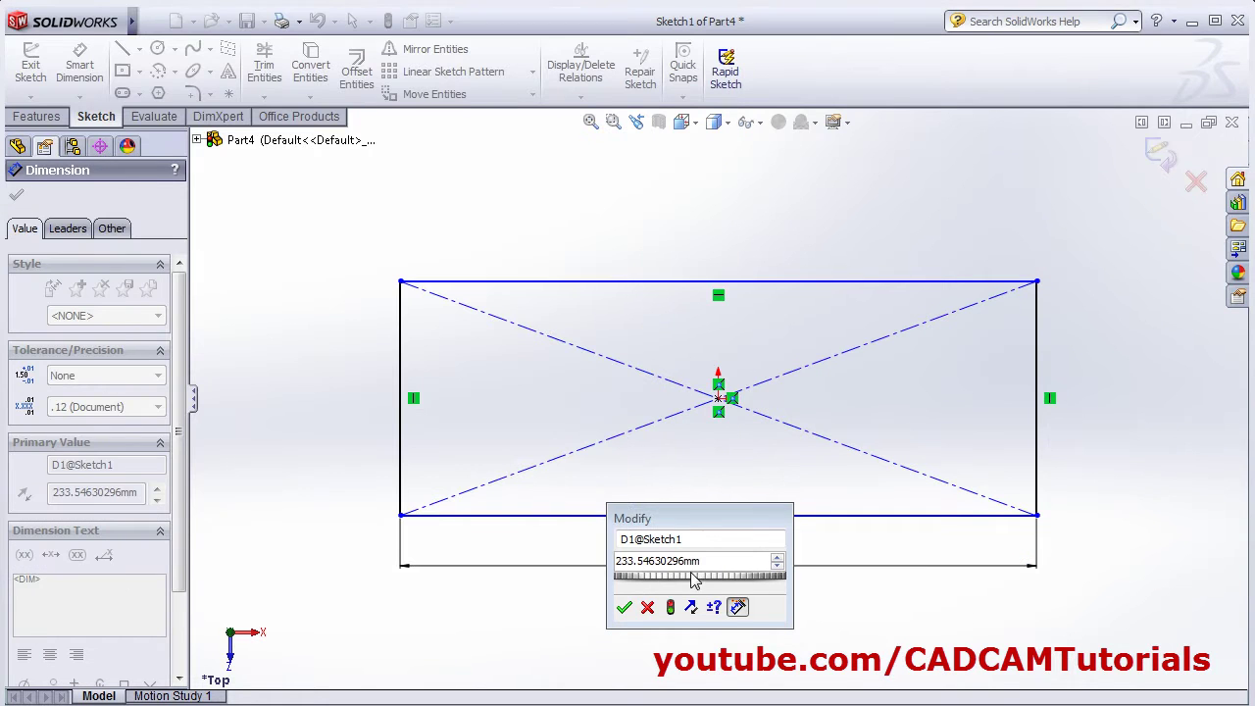
{"action": "double_click", "coordinate": [698, 561]}
{"action": "type", "text": "170"}
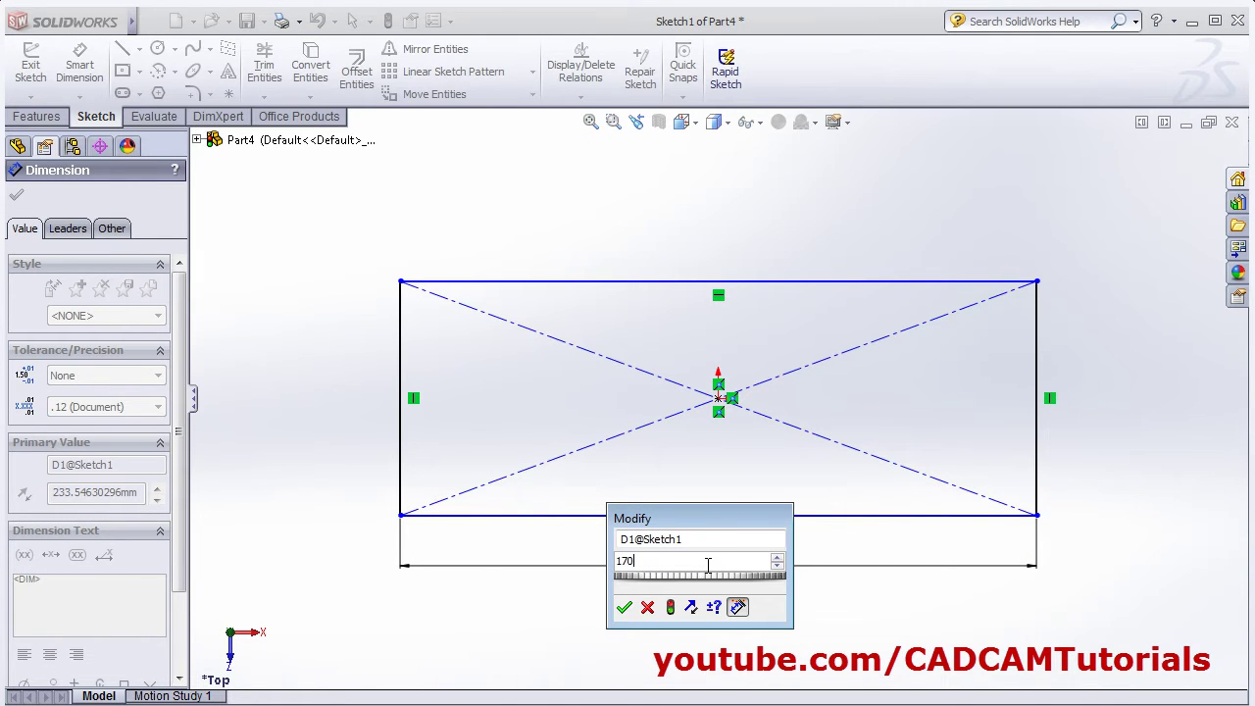
{"action": "key", "text": "Return"}
Step: Dimension the rectangle's right vertical side as 50 mm
{"action": "left_click", "coordinate": [951, 443]}
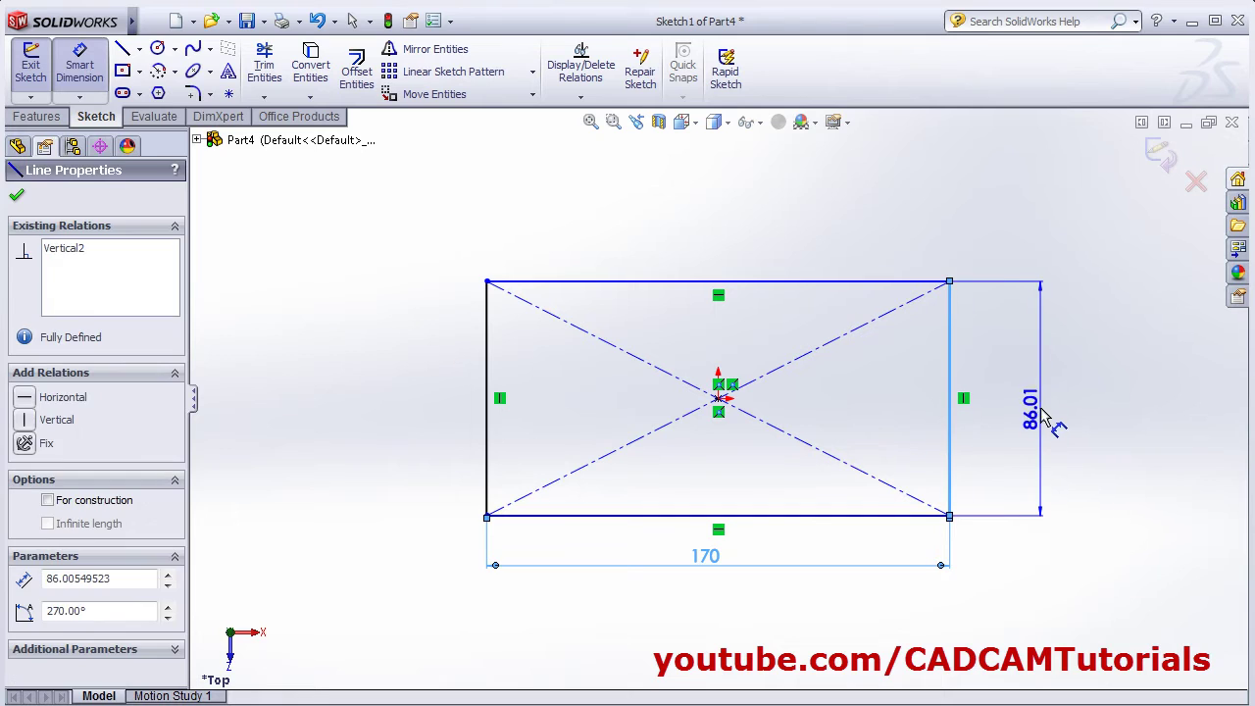
{"action": "left_click", "coordinate": [1045, 416]}
{"action": "type", "text": "50"}
{"action": "key", "text": "Return"}
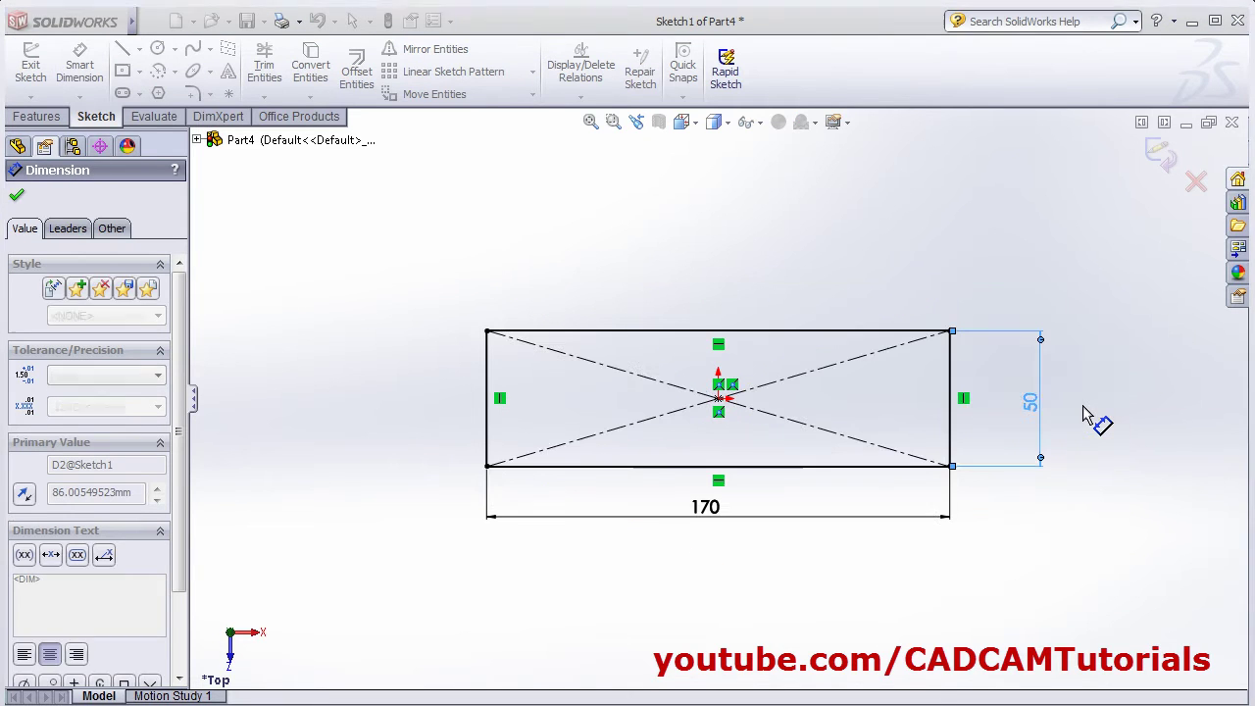
{"action": "left_click", "coordinate": [756, 224]}
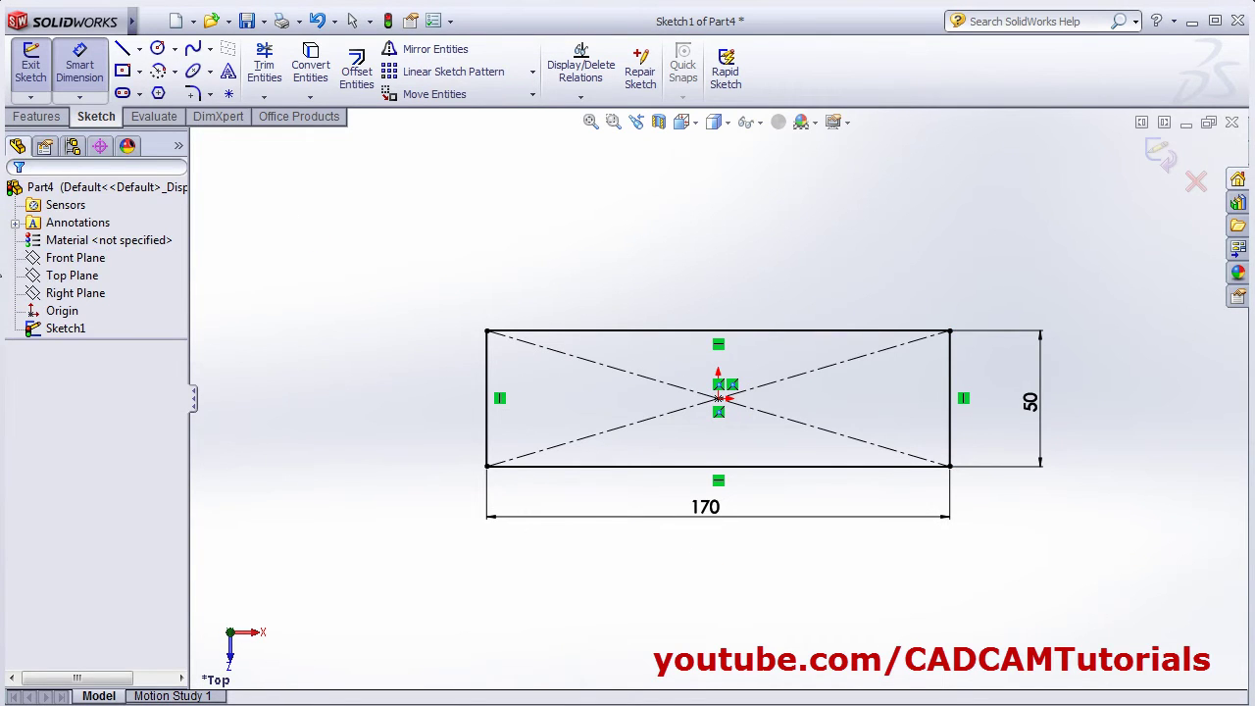
Step: Consult the Step drawing and sketch a three-line slot, about 12 mm wide, from the upper edge near the left end down to the origin's level
{"action": "key", "text": "alt+Tab"}
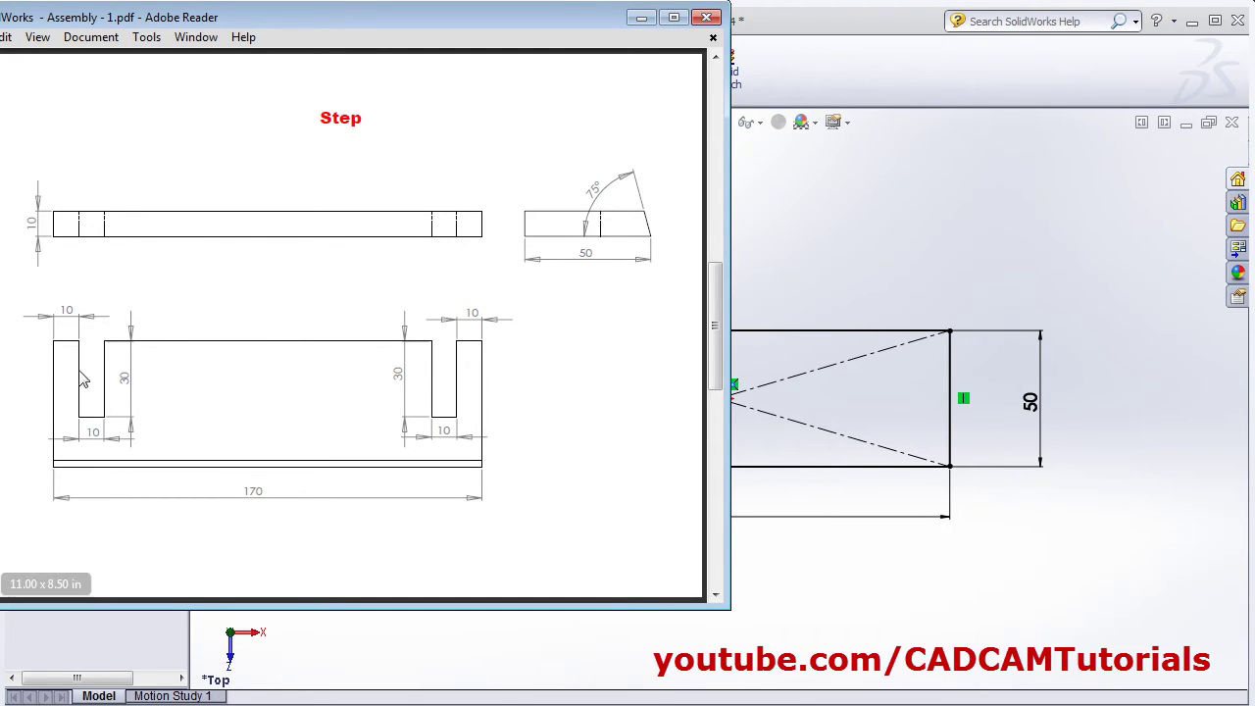
{"action": "left_click", "coordinate": [805, 534]}
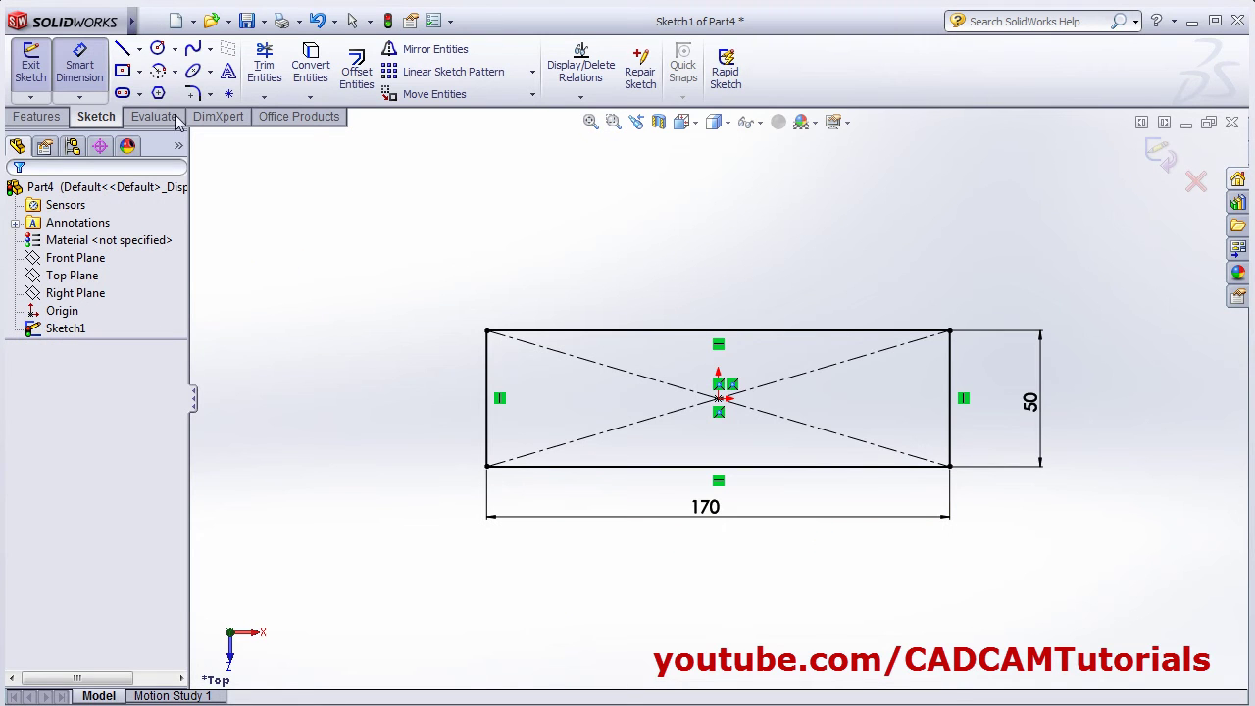
{"action": "left_click", "coordinate": [123, 48]}
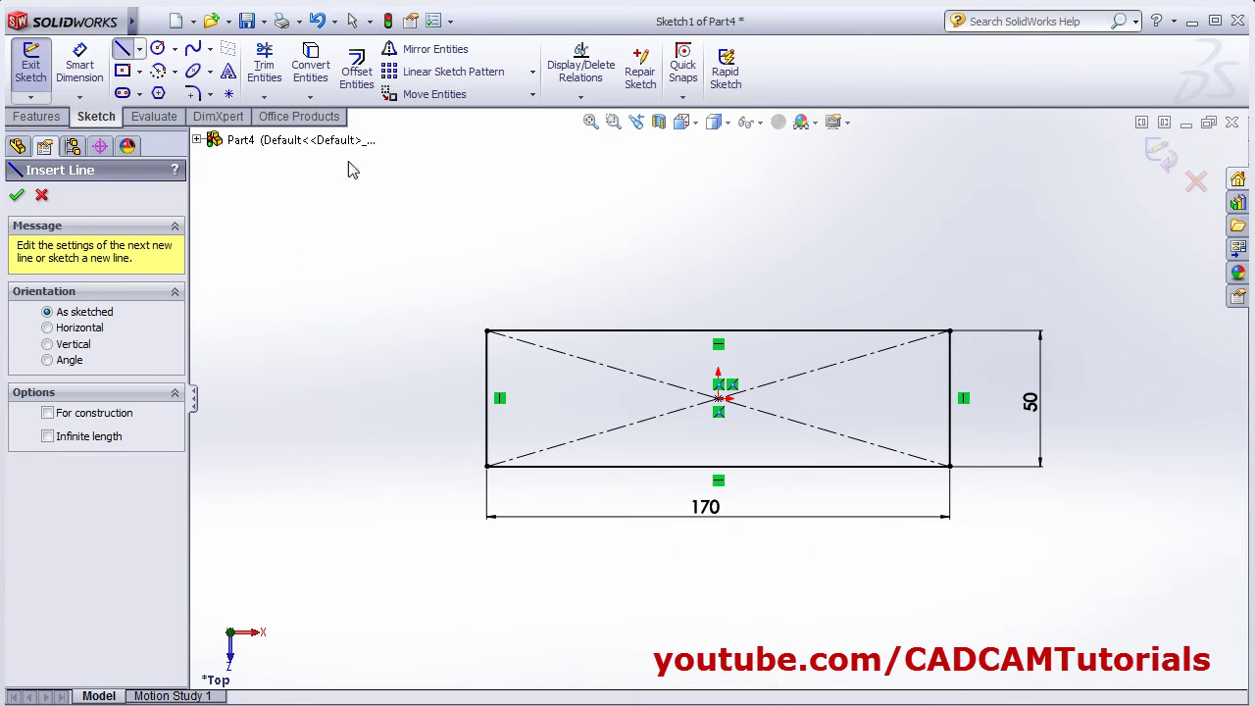
{"action": "left_click", "coordinate": [531, 331]}
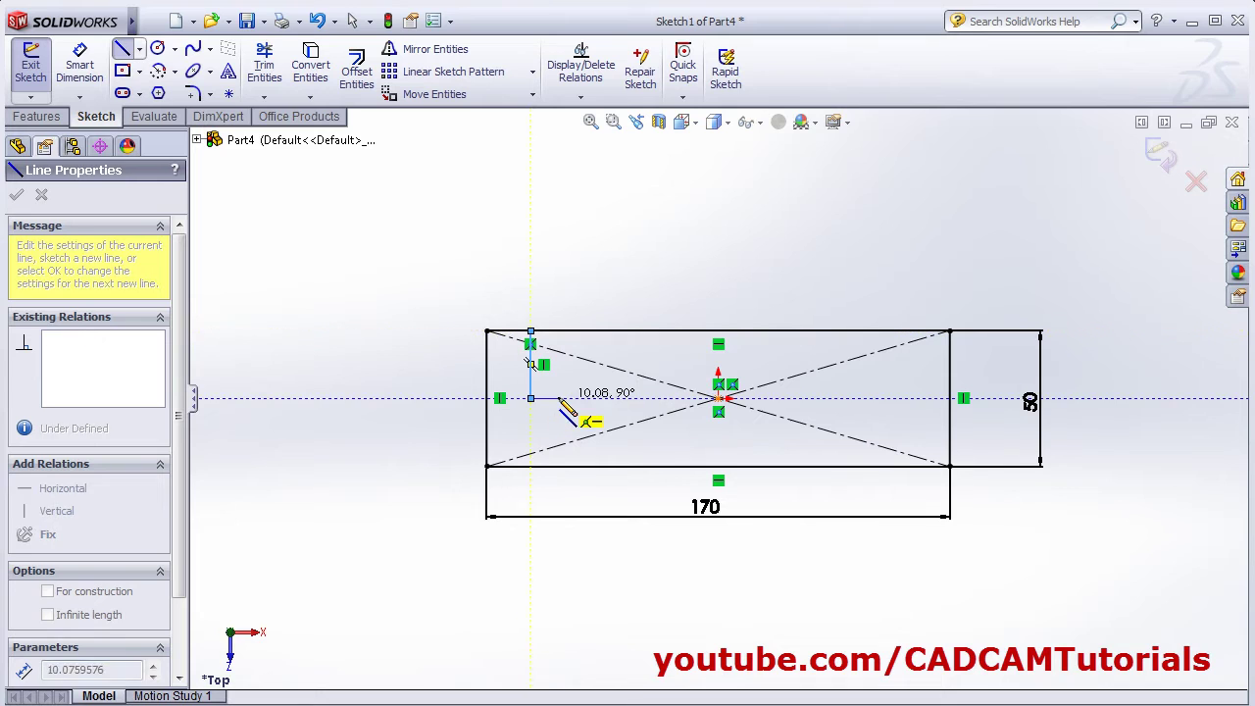
{"action": "left_click", "coordinate": [562, 398]}
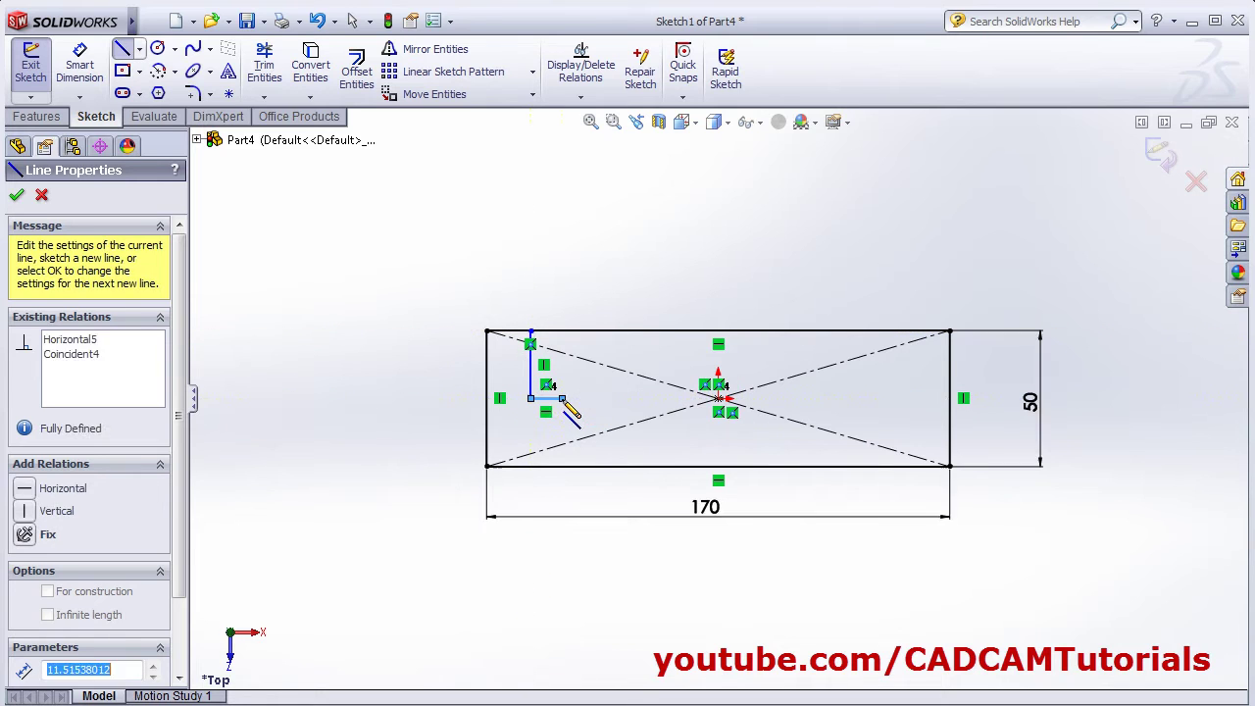
{"action": "left_click", "coordinate": [561, 331]}
{"action": "right_click", "coordinate": [604, 374]}
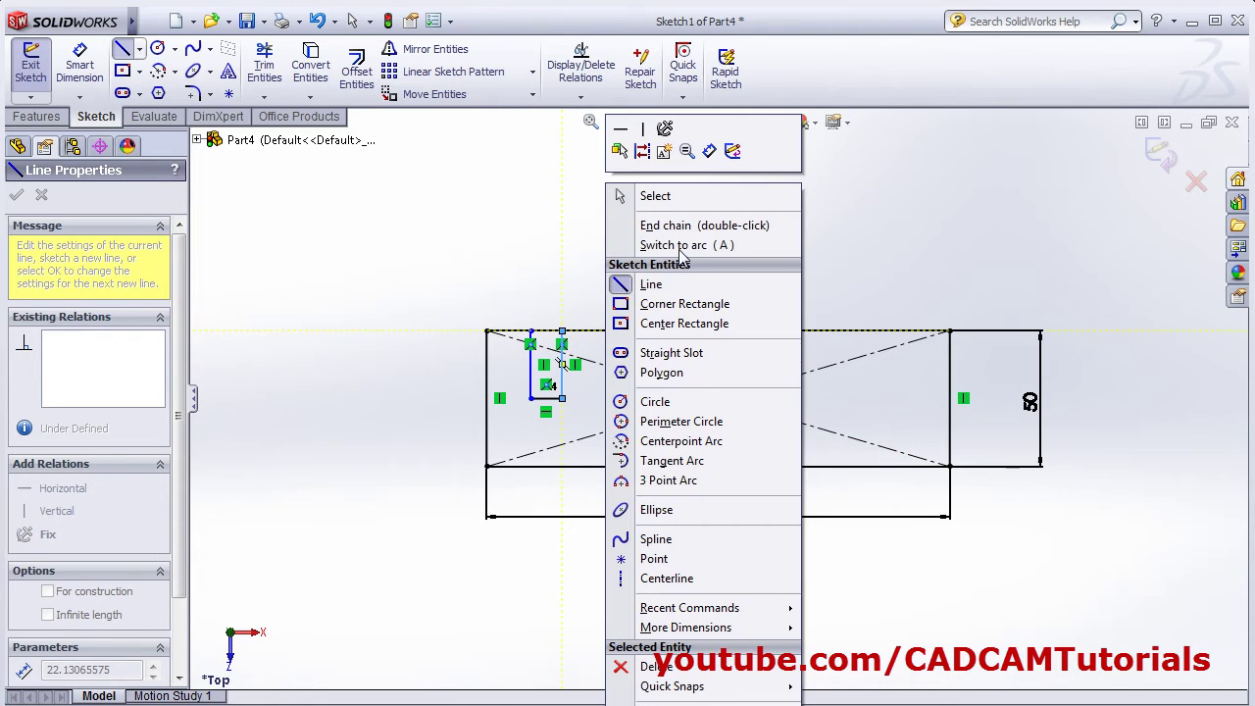
{"action": "left_click", "coordinate": [655, 196]}
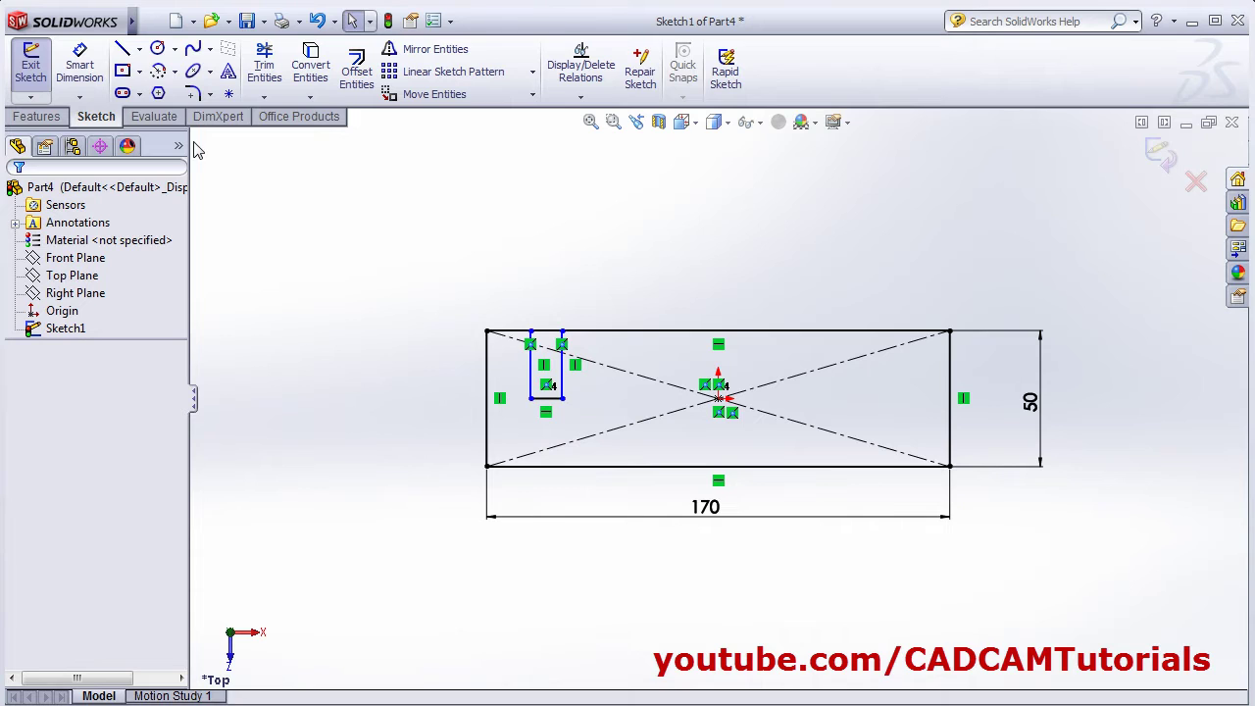
Step: Dimension the slot's left line at 10 mm from the rectangle's left side
{"action": "left_click", "coordinate": [76, 69]}
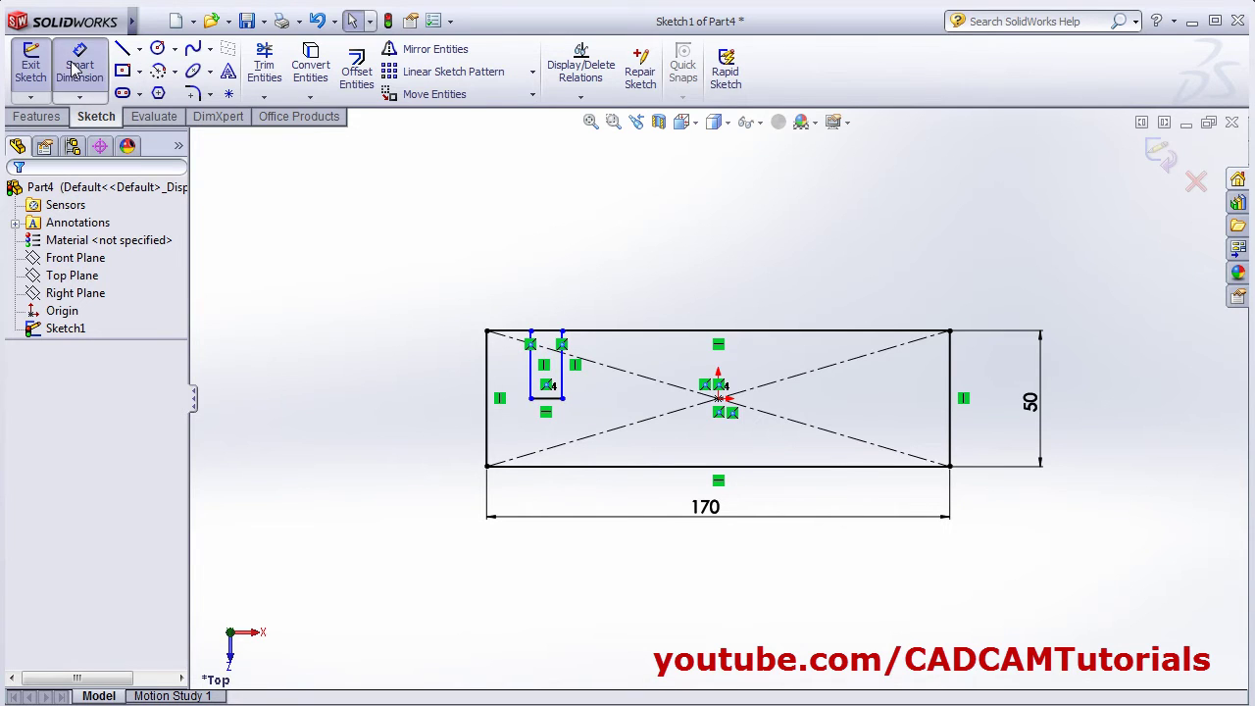
{"action": "left_click", "coordinate": [487, 372]}
{"action": "left_click", "coordinate": [530, 367]}
{"action": "left_click", "coordinate": [510, 306]}
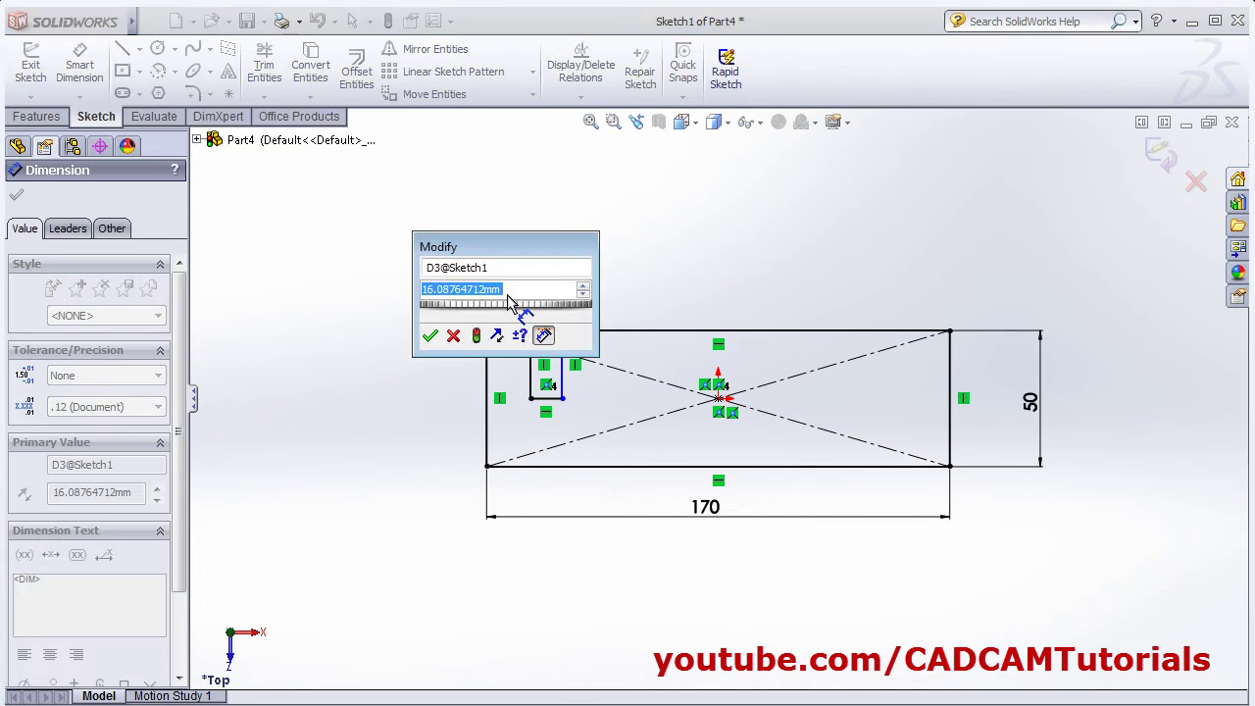
{"action": "type", "text": "10"}
{"action": "key", "text": "Return"}
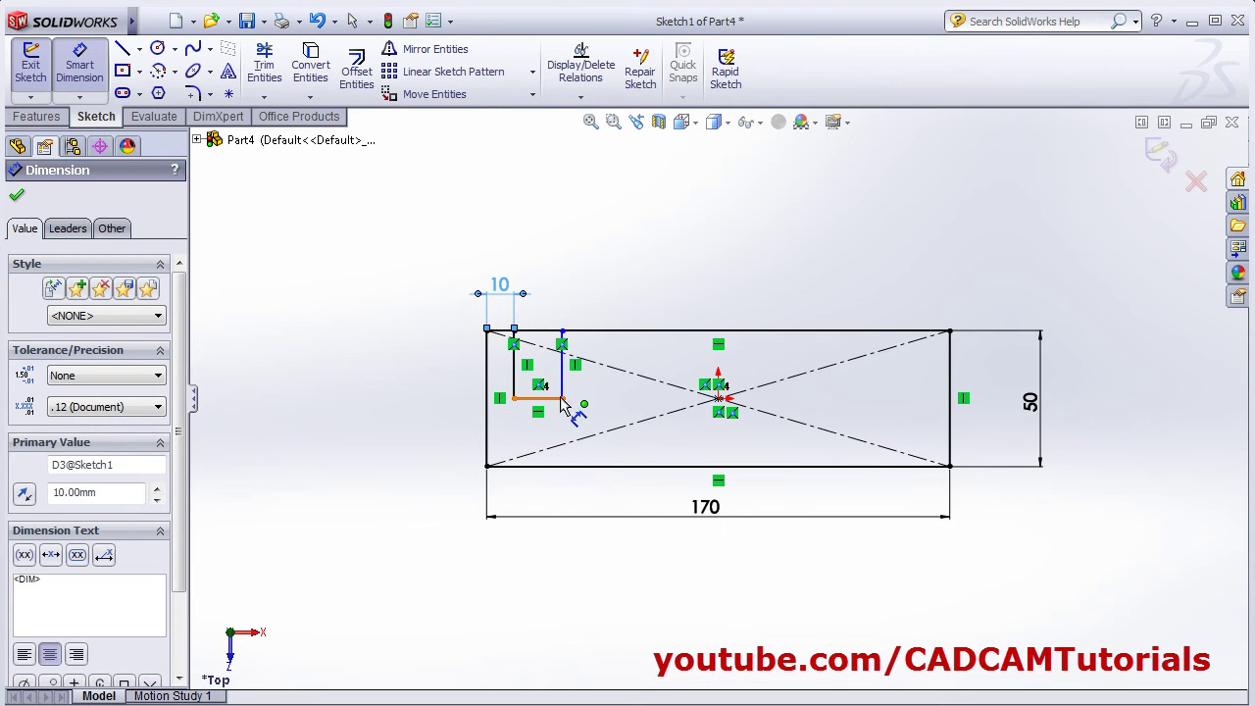
Step: Dimension the slot's closed lower end to make the slot 10 mm wide
{"action": "left_click", "coordinate": [552, 400]}
{"action": "left_click", "coordinate": [554, 472]}
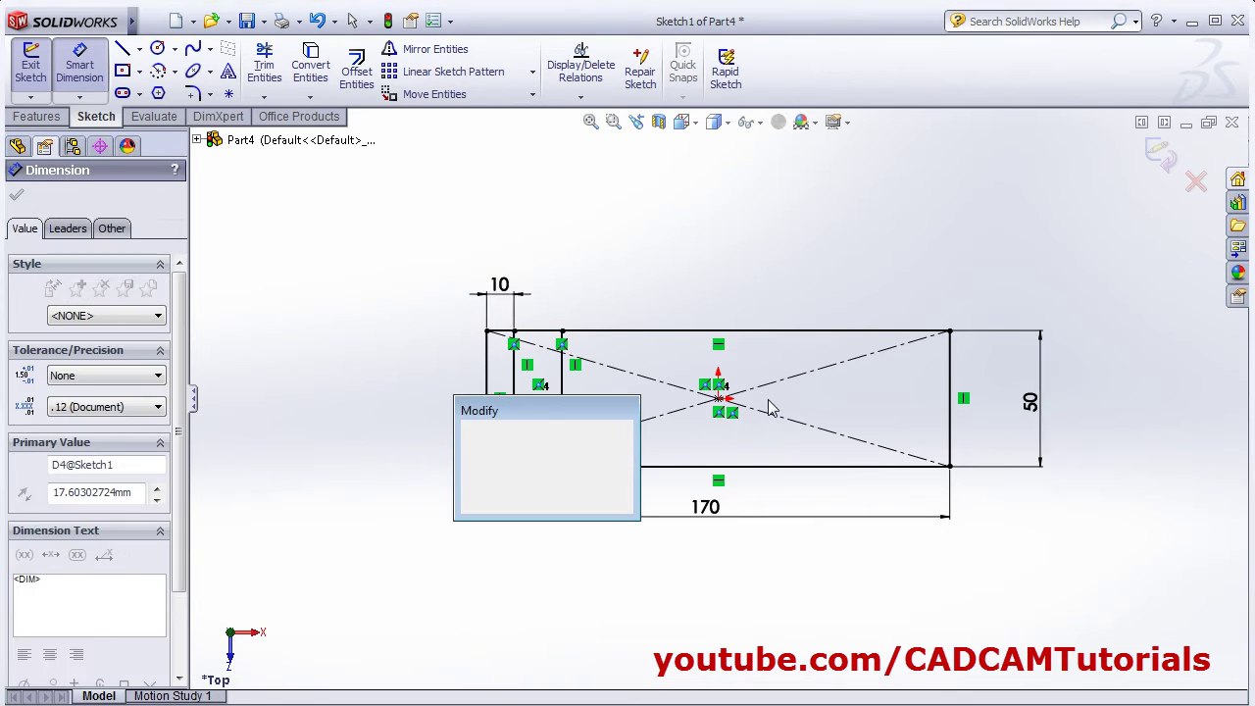
{"action": "type", "text": "10"}
{"action": "key", "text": "Return"}
Step: Dimension the slot's depth on its right vertical line and leave that dimension driving
{"action": "scroll", "coordinate": [602, 406], "scroll_direction": "down", "scroll_amount": 2}
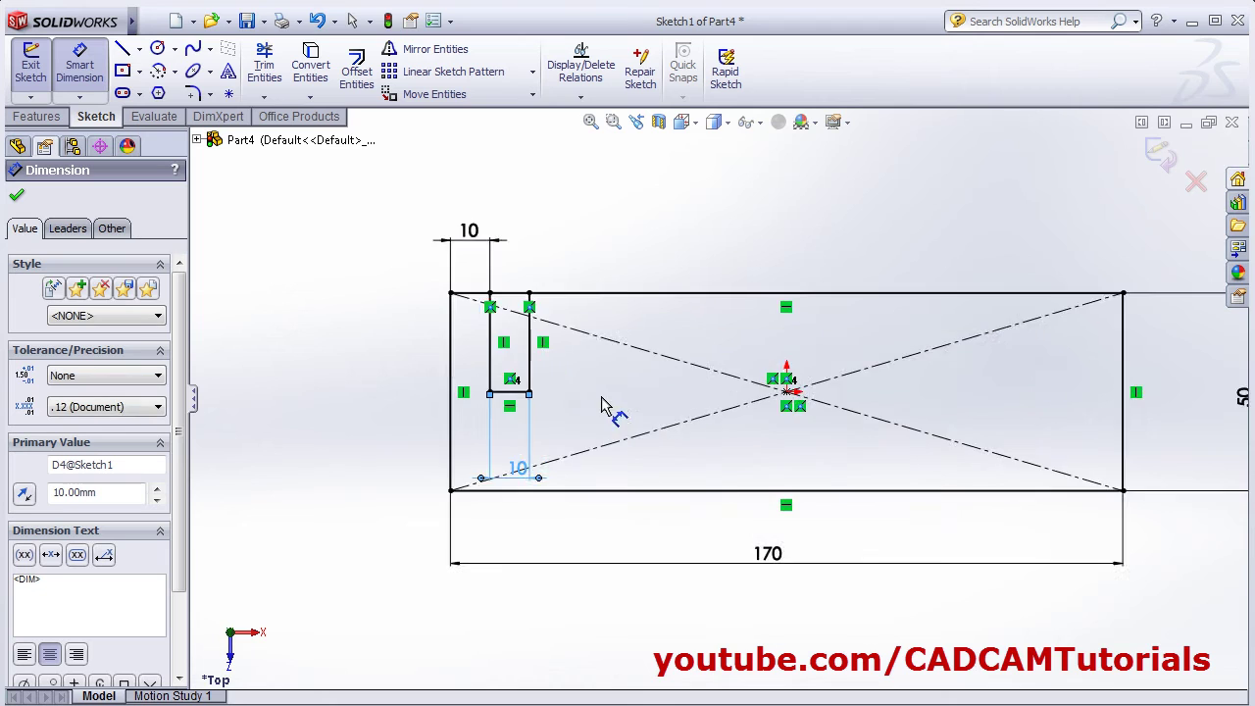
{"action": "scroll", "coordinate": [602, 406], "scroll_direction": "down", "scroll_amount": 2}
{"action": "left_click", "coordinate": [512, 348]}
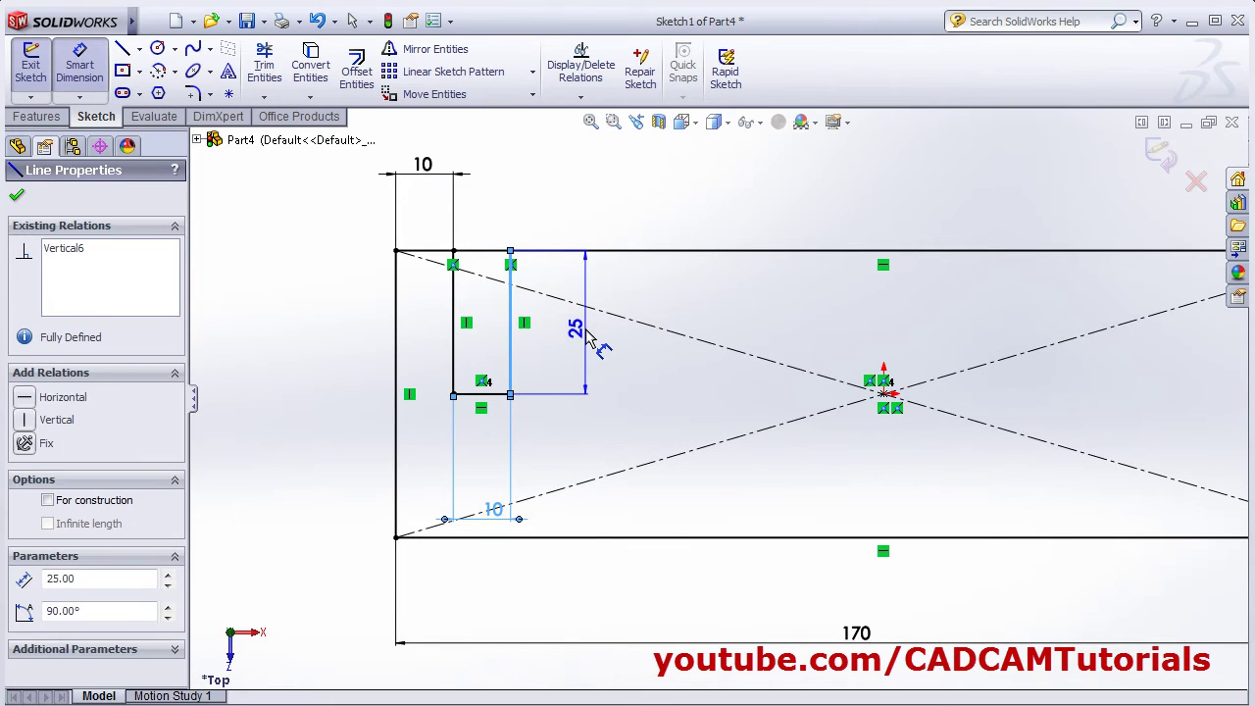
{"action": "left_click", "coordinate": [588, 336]}
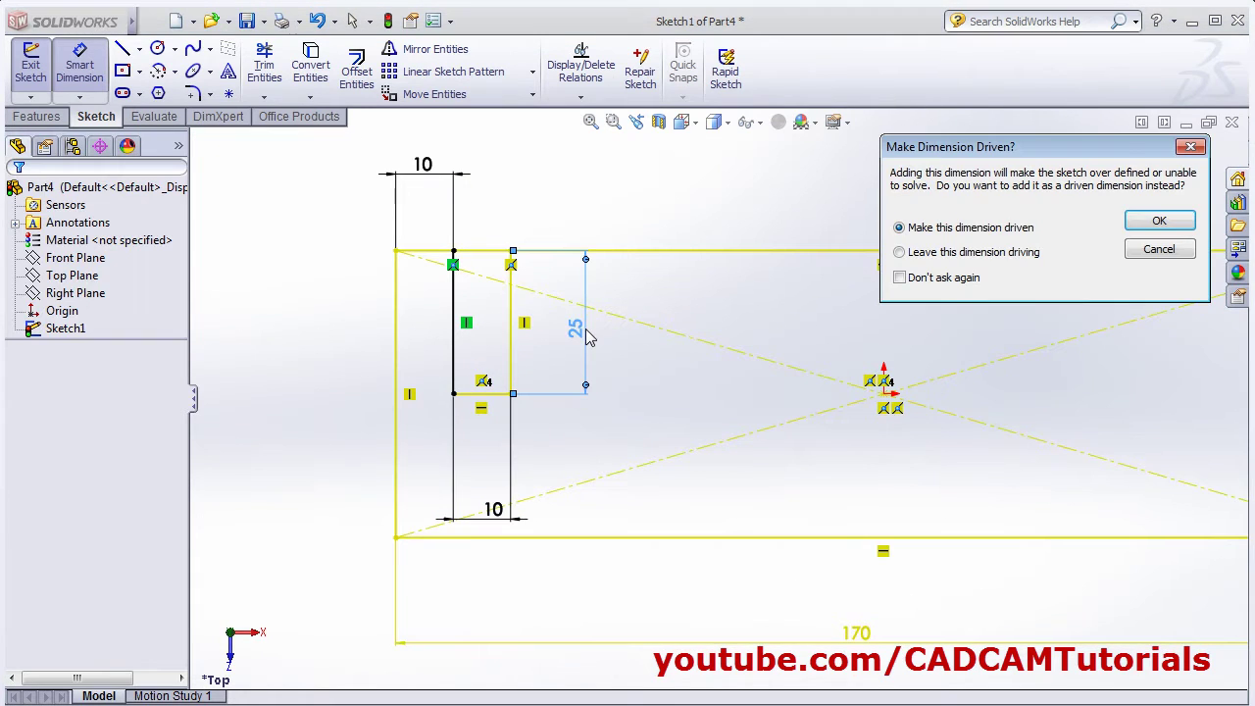
{"action": "left_click", "coordinate": [926, 252]}
{"action": "left_click", "coordinate": [1158, 221]}
{"action": "scroll", "coordinate": [716, 410], "scroll_direction": "up", "scroll_amount": 1}
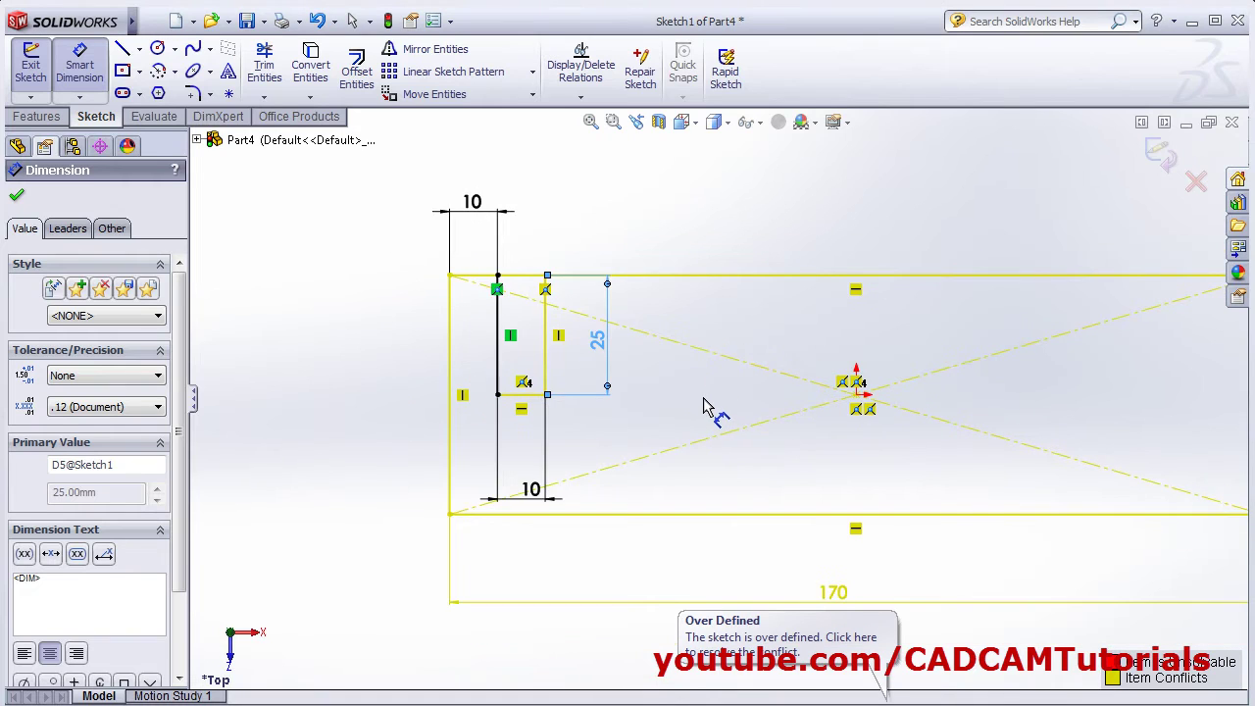
{"action": "scroll", "coordinate": [701, 405], "scroll_direction": "up", "scroll_amount": 2}
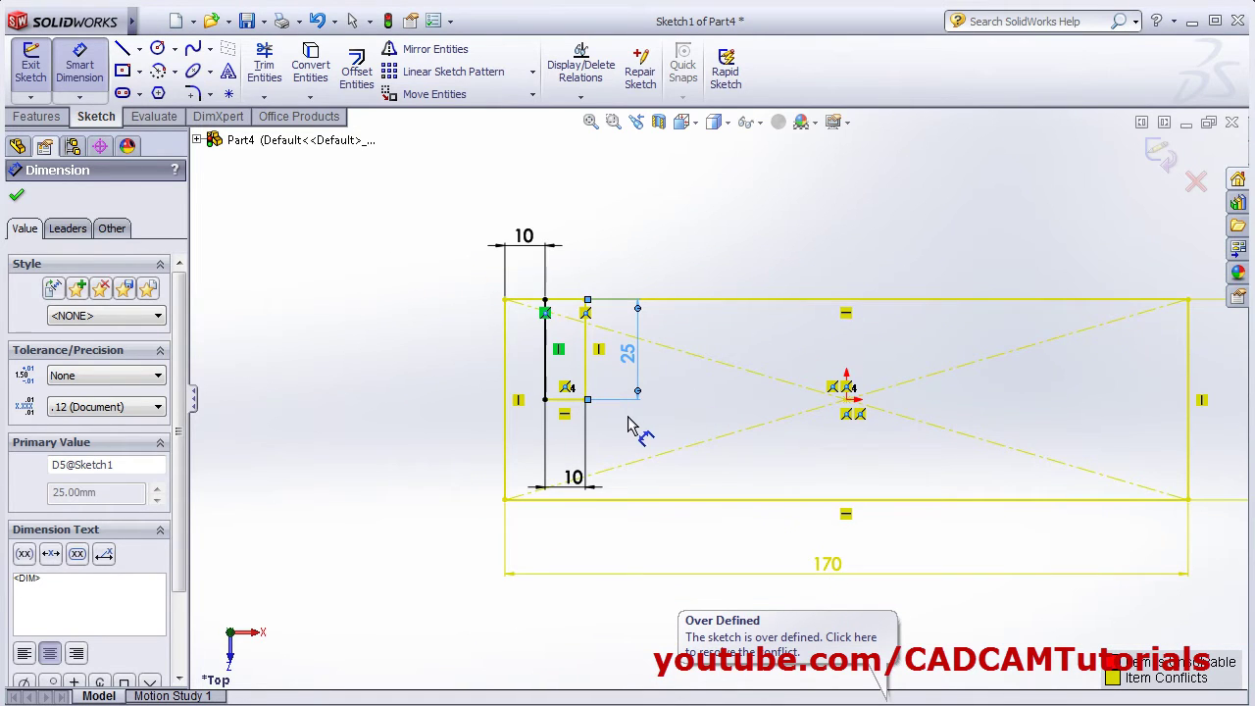
{"action": "scroll", "coordinate": [620, 424], "scroll_direction": "down", "scroll_amount": 1}
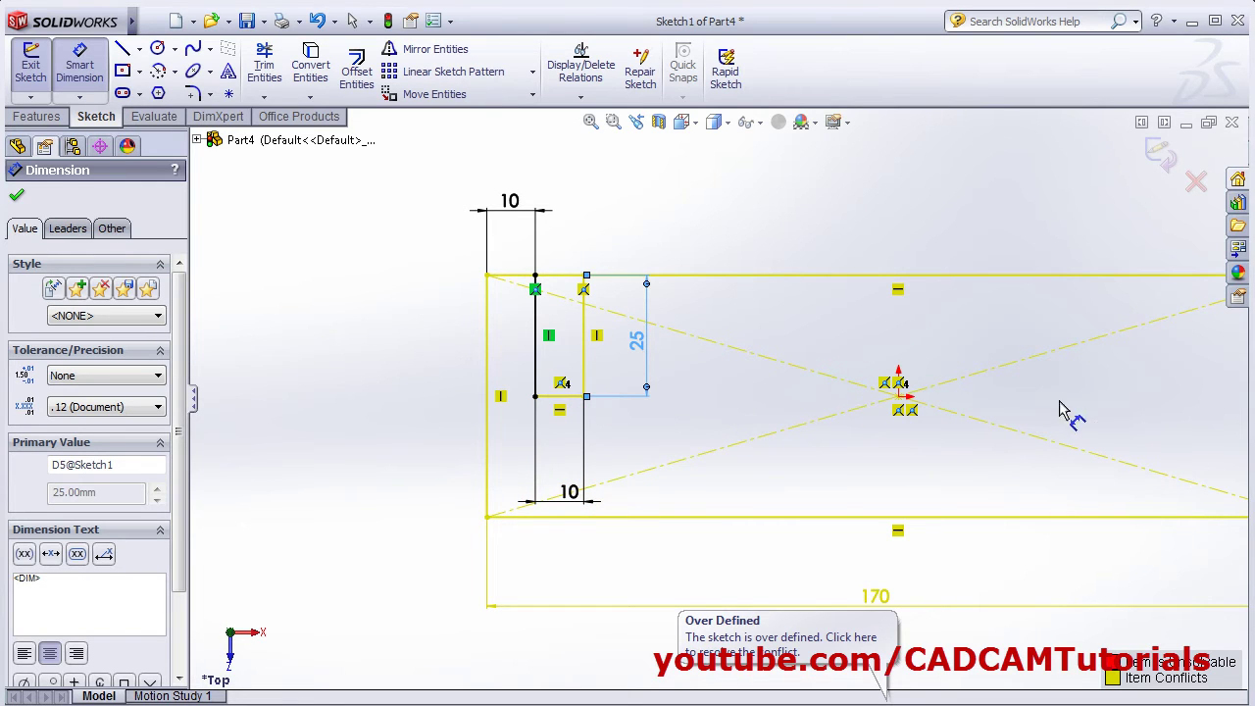
Step: Delete the coincident relation tying the slot's lower line to the origin
{"action": "left_click", "coordinate": [642, 348]}
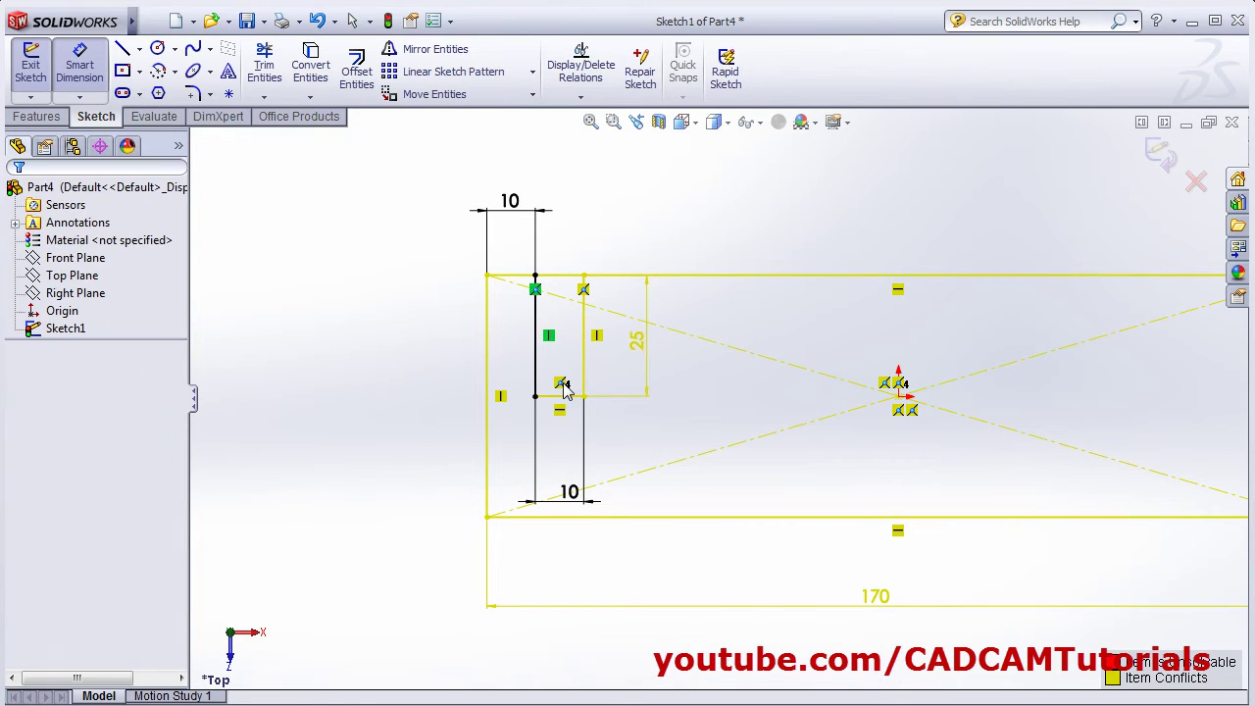
{"action": "key", "text": "Escape"}
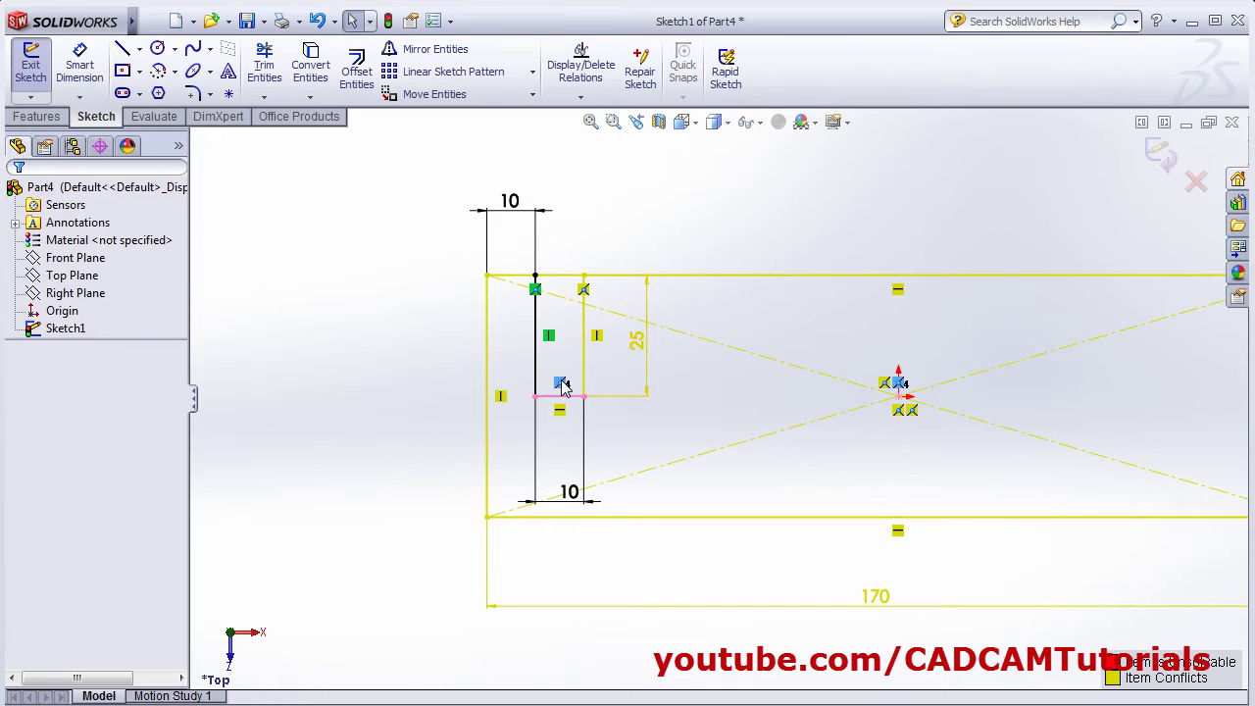
{"action": "key", "text": "Delete"}
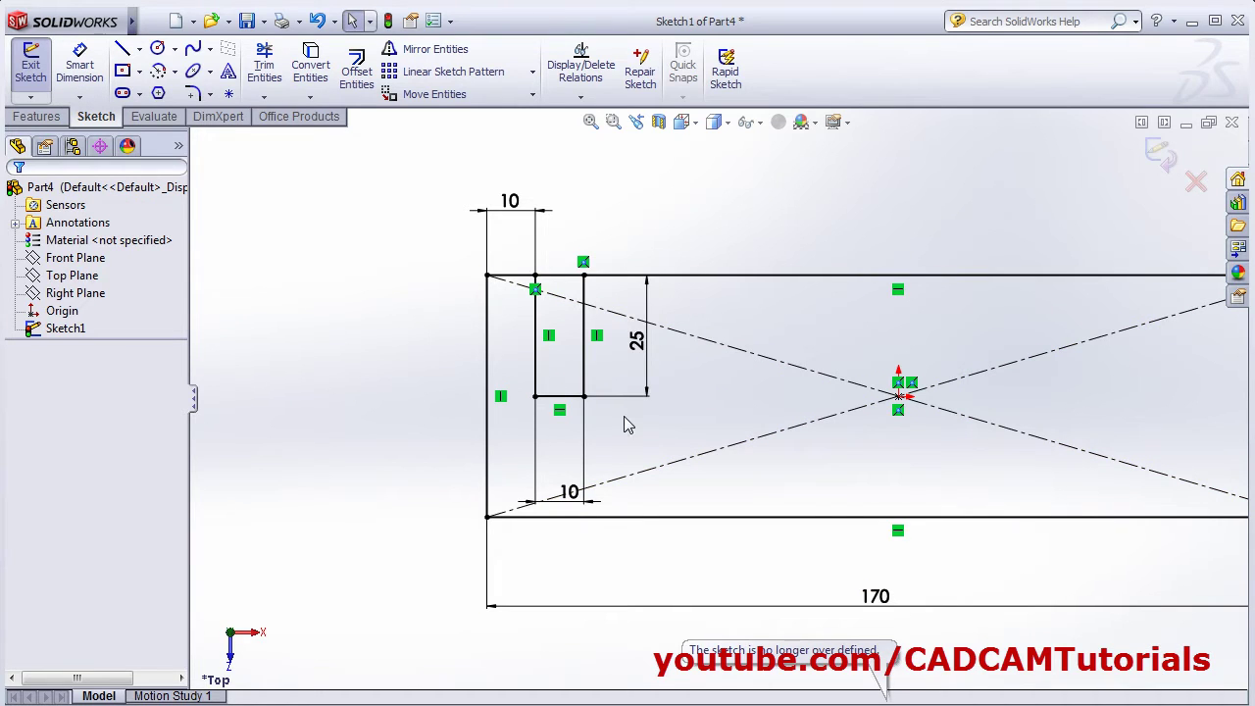
Step: Set the slot's depth dimension to 30 mm
{"action": "double_click", "coordinate": [653, 355]}
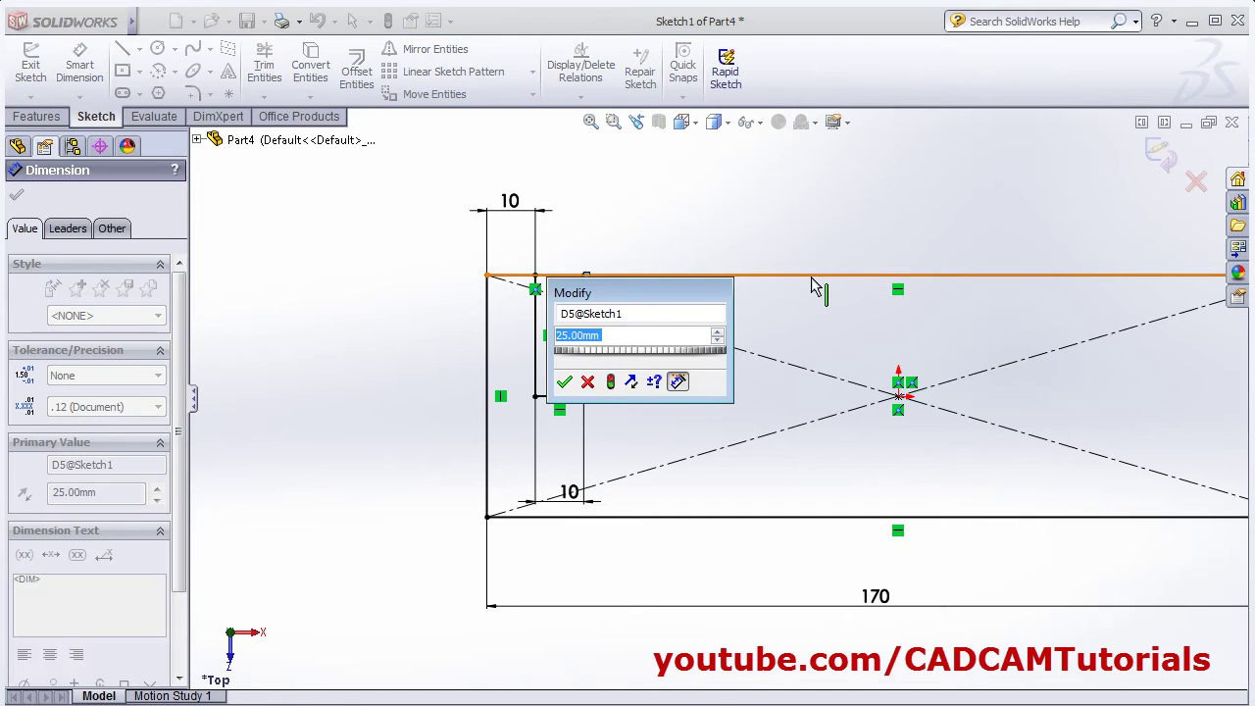
{"action": "type", "text": "30"}
{"action": "key", "text": "Return"}
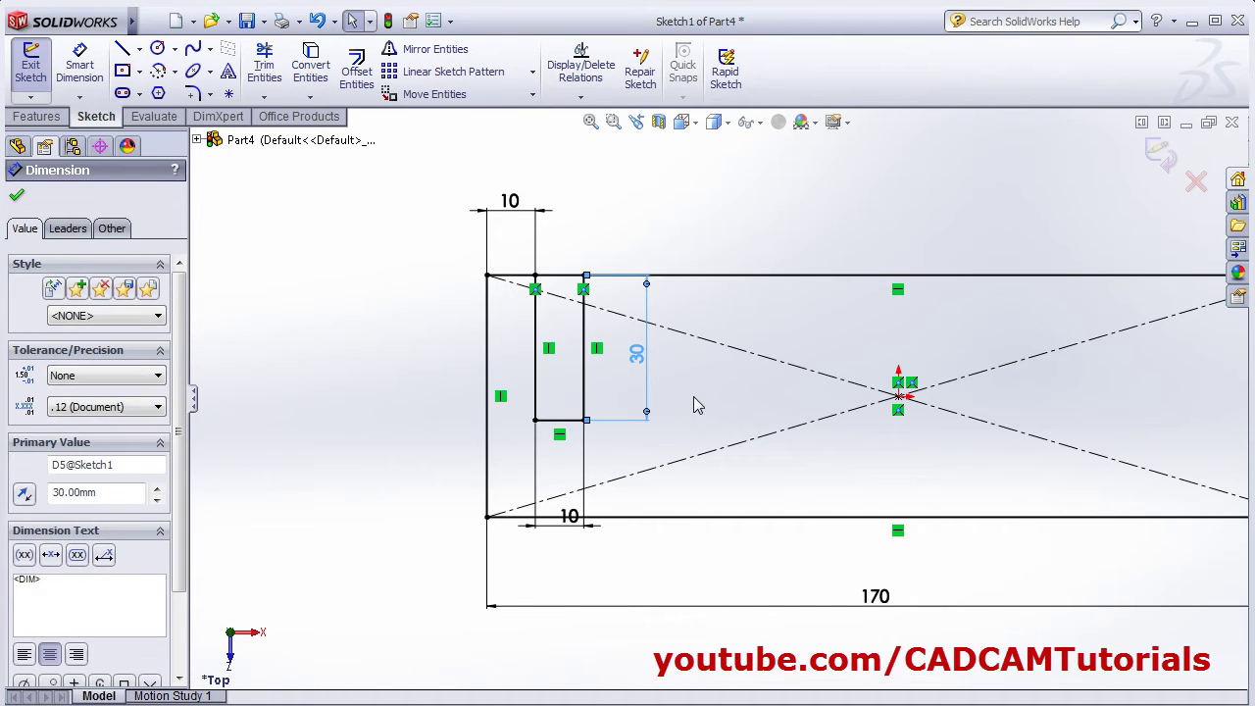
{"action": "key", "text": "Escape"}
{"action": "scroll", "coordinate": [675, 400], "scroll_direction": "up", "scroll_amount": 2}
{"action": "left_click", "coordinate": [673, 348]}
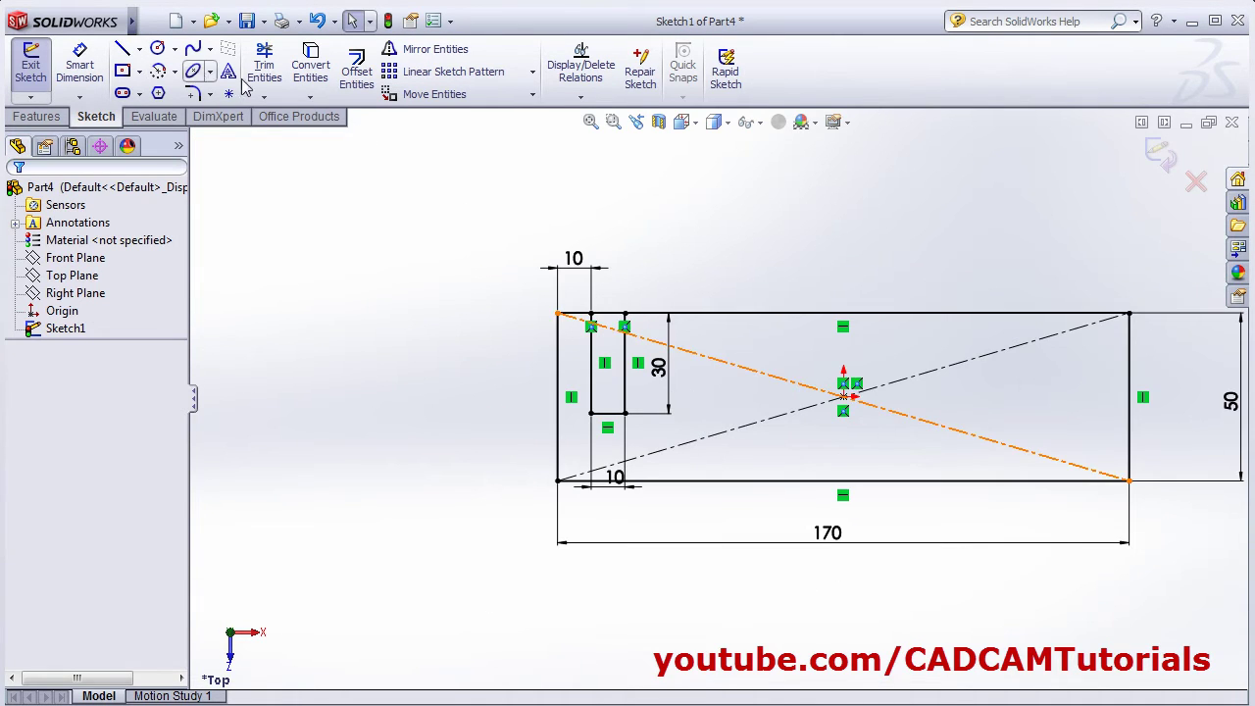
Step: Draw a vertical centerline about 43 mm long from the origin upward past the rectangle's upper edge
{"action": "left_click", "coordinate": [140, 48]}
{"action": "left_click", "coordinate": [152, 93]}
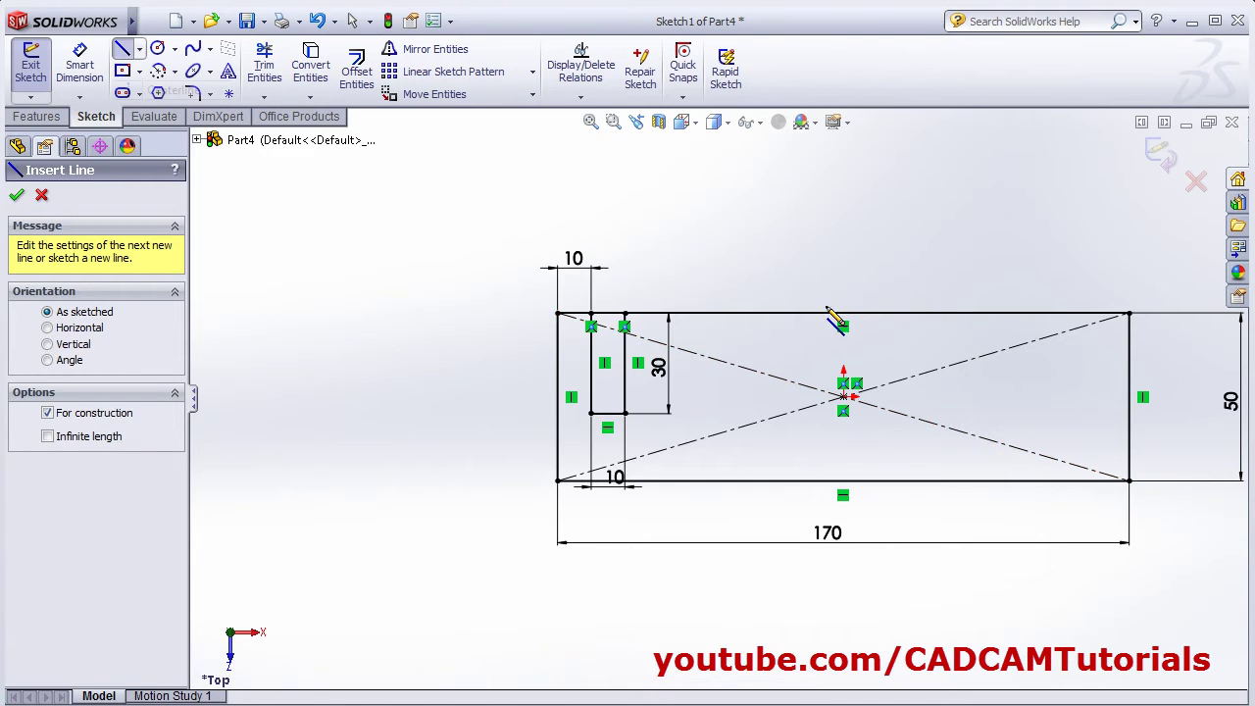
{"action": "left_click", "coordinate": [843, 396]}
{"action": "left_click", "coordinate": [846, 260]}
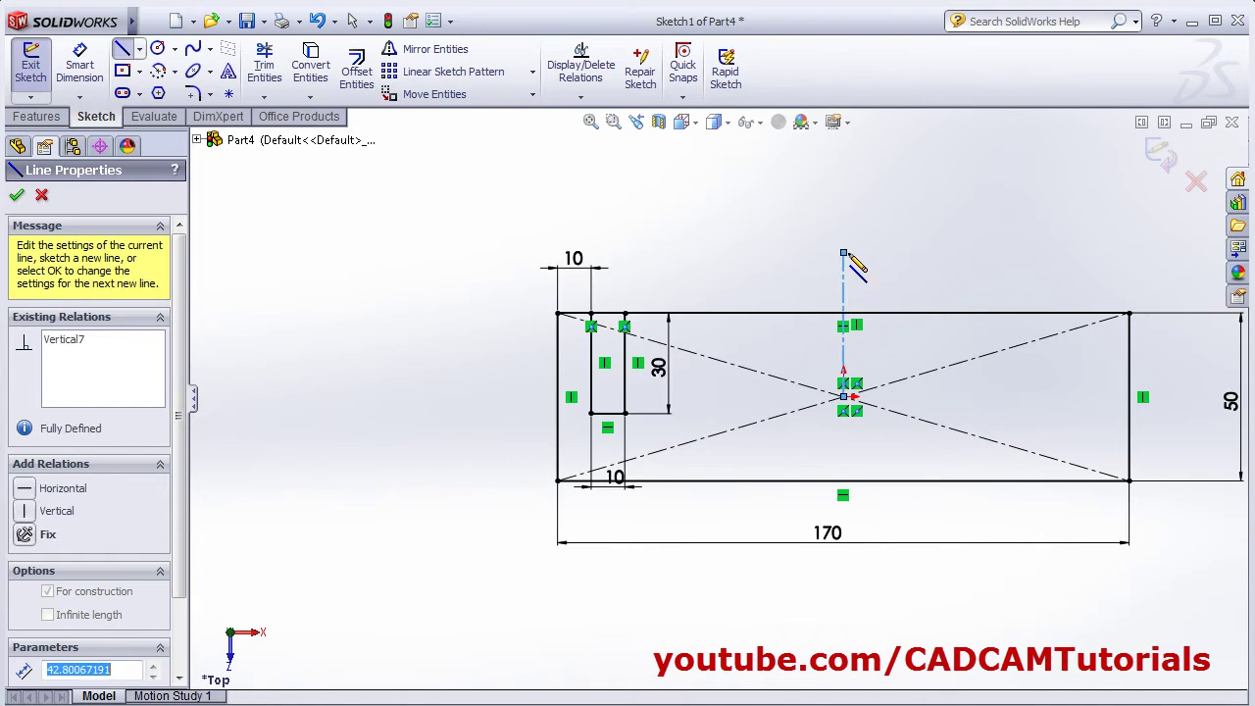
{"action": "right_click", "coordinate": [753, 252]}
{"action": "left_click", "coordinate": [777, 226]}
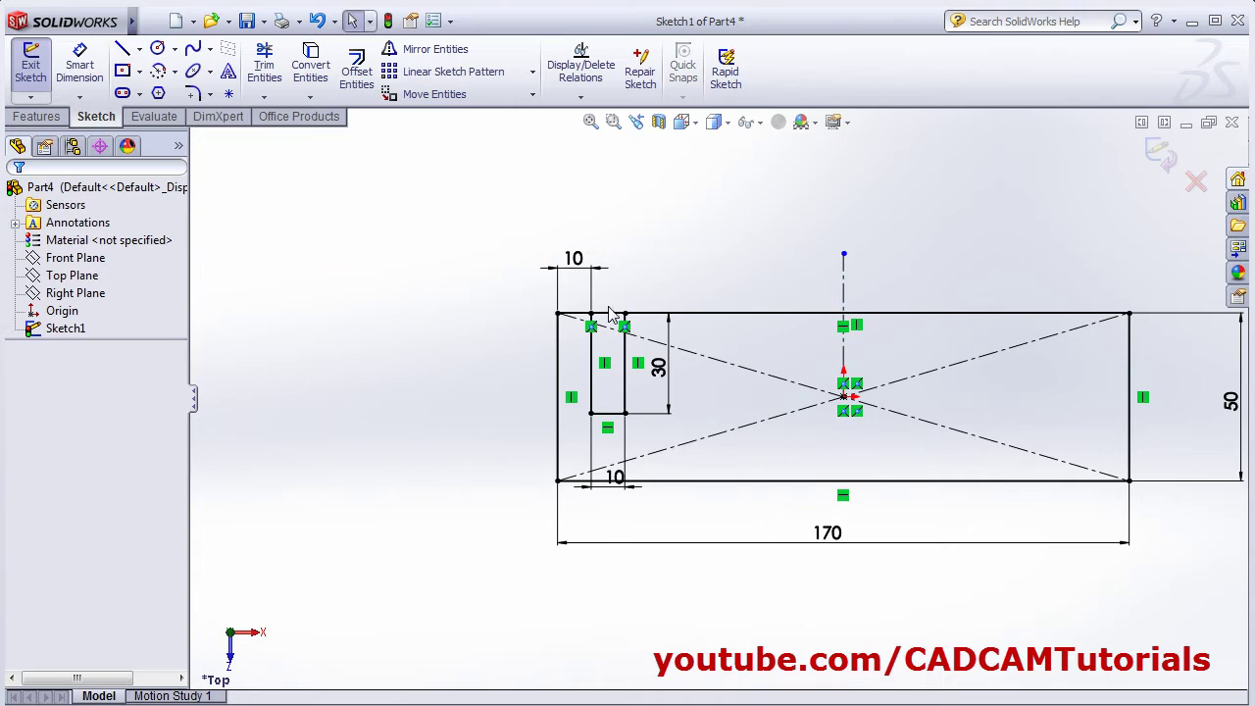
Step: Mirror the slot's three lines about the vertical centerline, keeping the original as a copy
{"action": "left_click", "coordinate": [437, 51]}
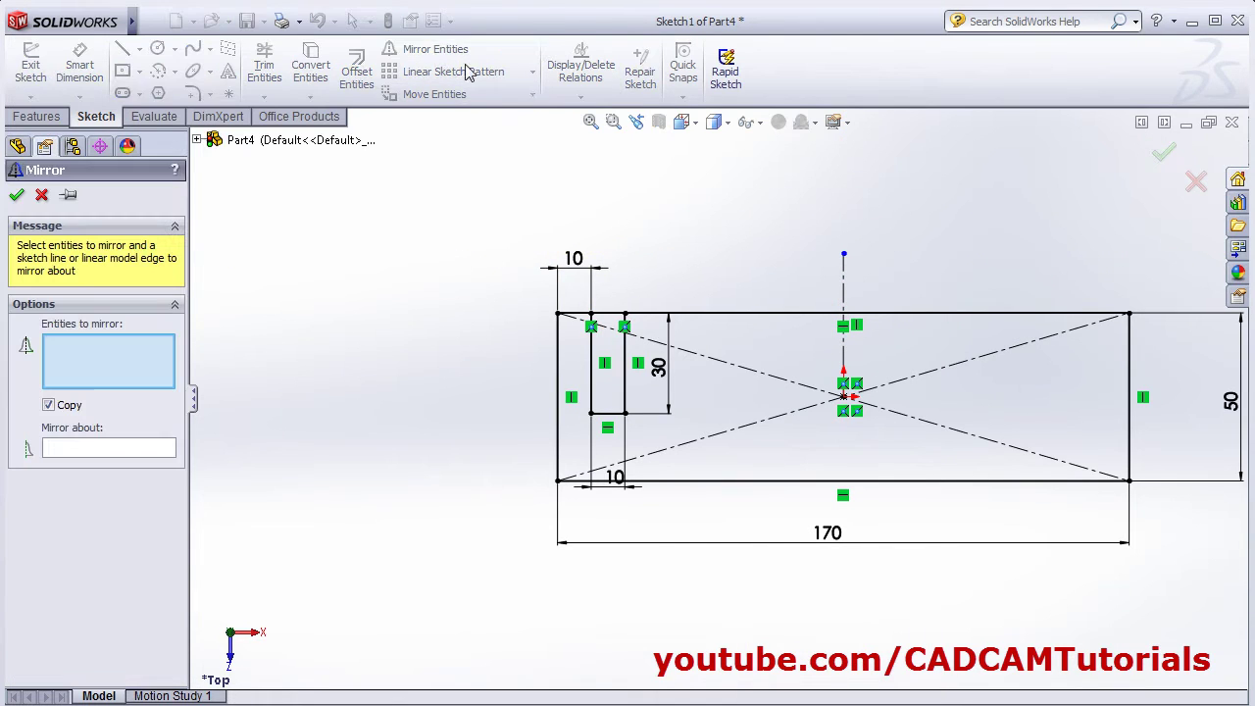
{"action": "left_click_drag", "start_coordinate": [628, 364], "coordinate": [658, 444]}
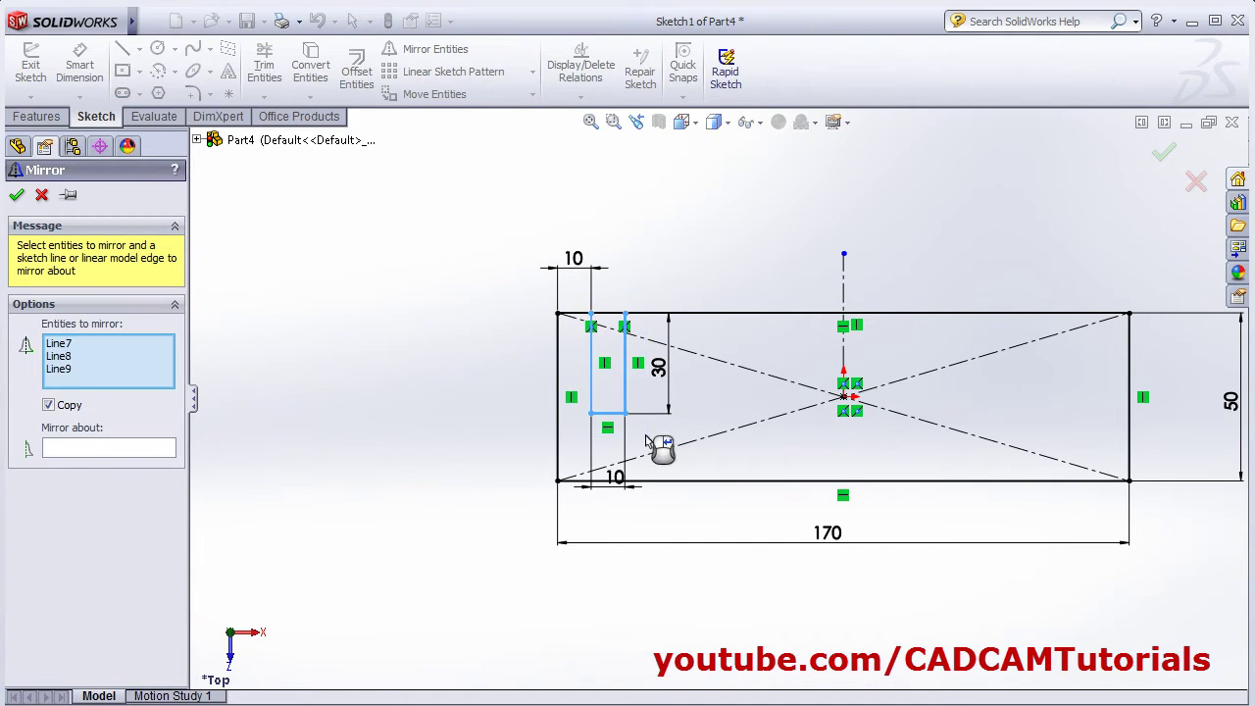
{"action": "left_click", "coordinate": [69, 451]}
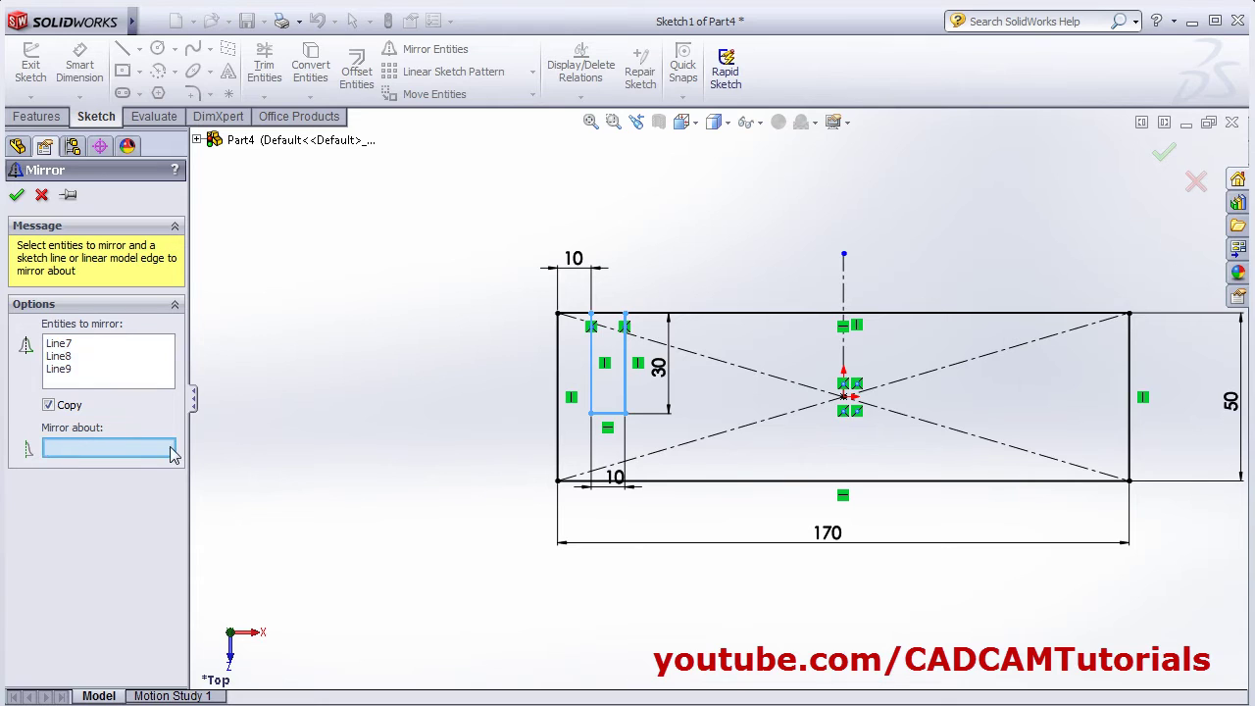
{"action": "left_click", "coordinate": [844, 348]}
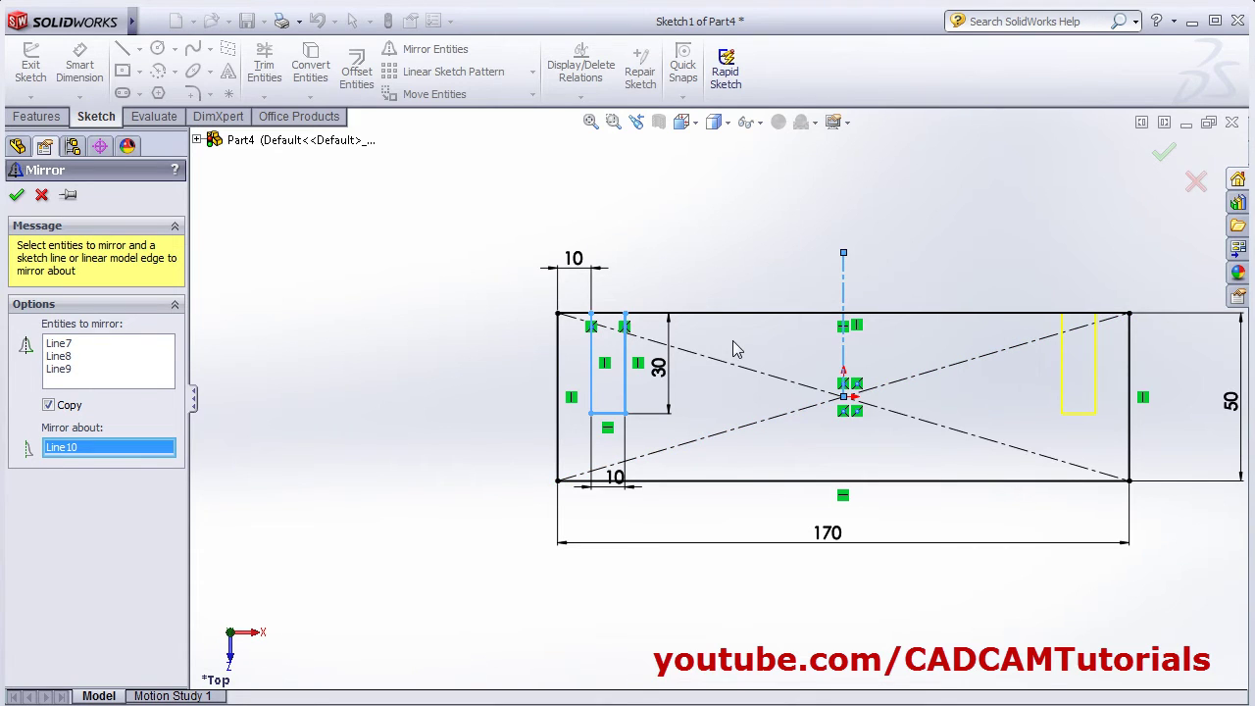
{"action": "left_click", "coordinate": [17, 196]}
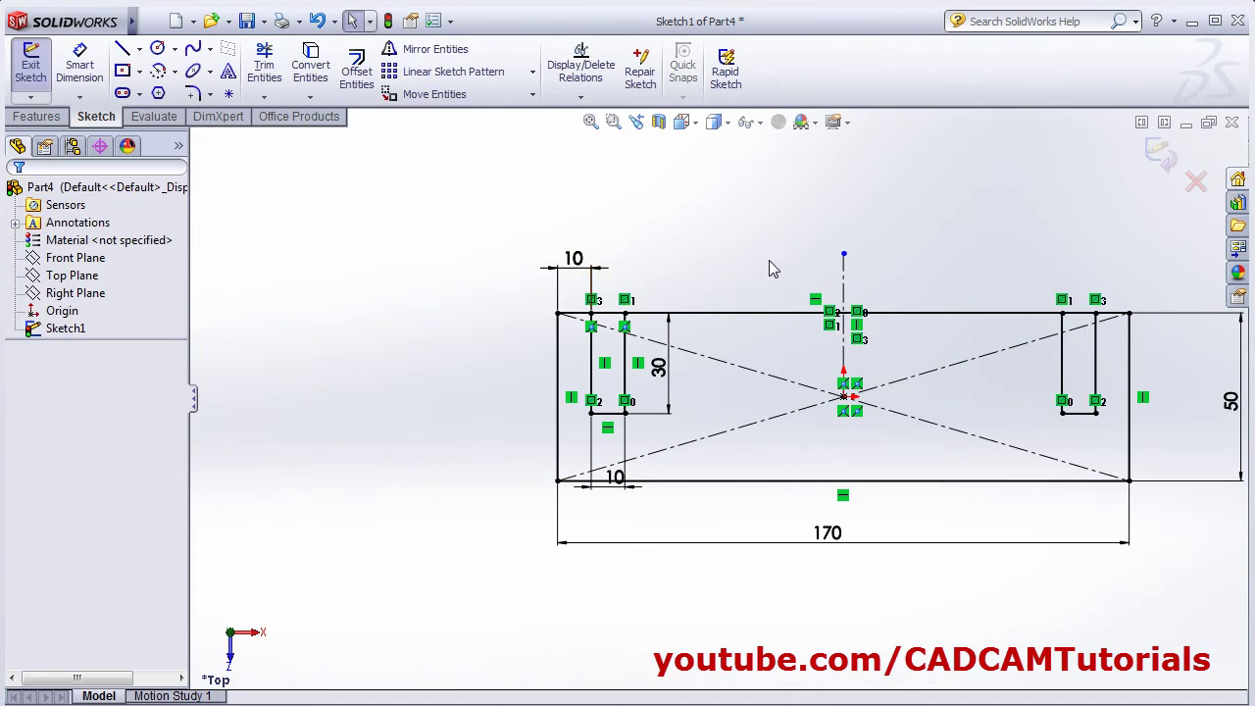
Step: Trim the rectangle's upper edge across both slots with Trim to closest so they open outward
{"action": "left_click", "coordinate": [263, 65]}
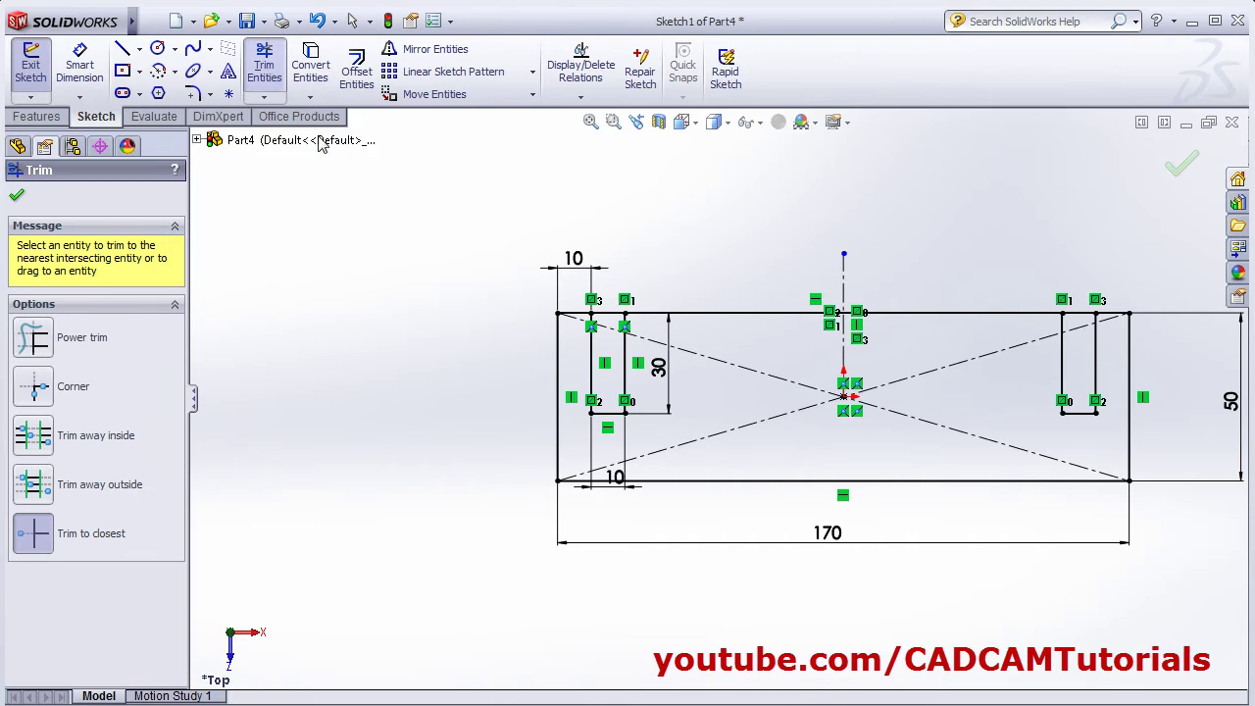
{"action": "left_click", "coordinate": [605, 314]}
{"action": "left_click", "coordinate": [1088, 314]}
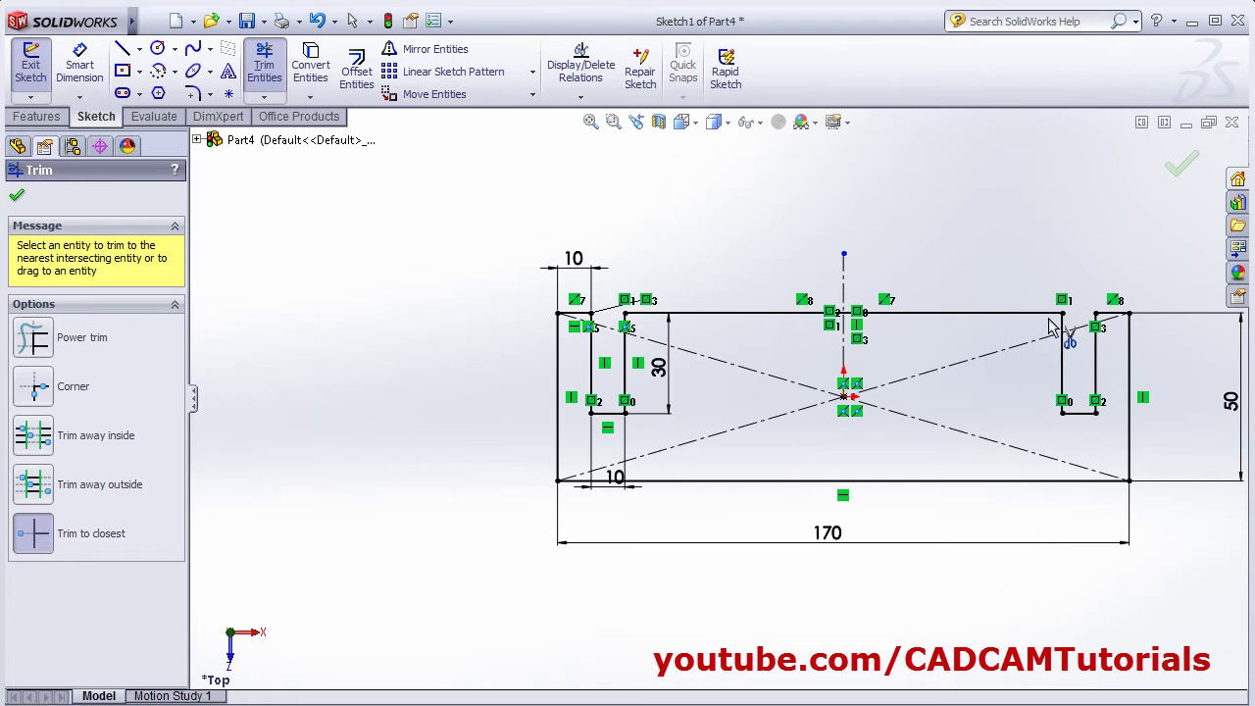
{"action": "right_click", "coordinate": [737, 218]}
{"action": "left_click", "coordinate": [769, 222]}
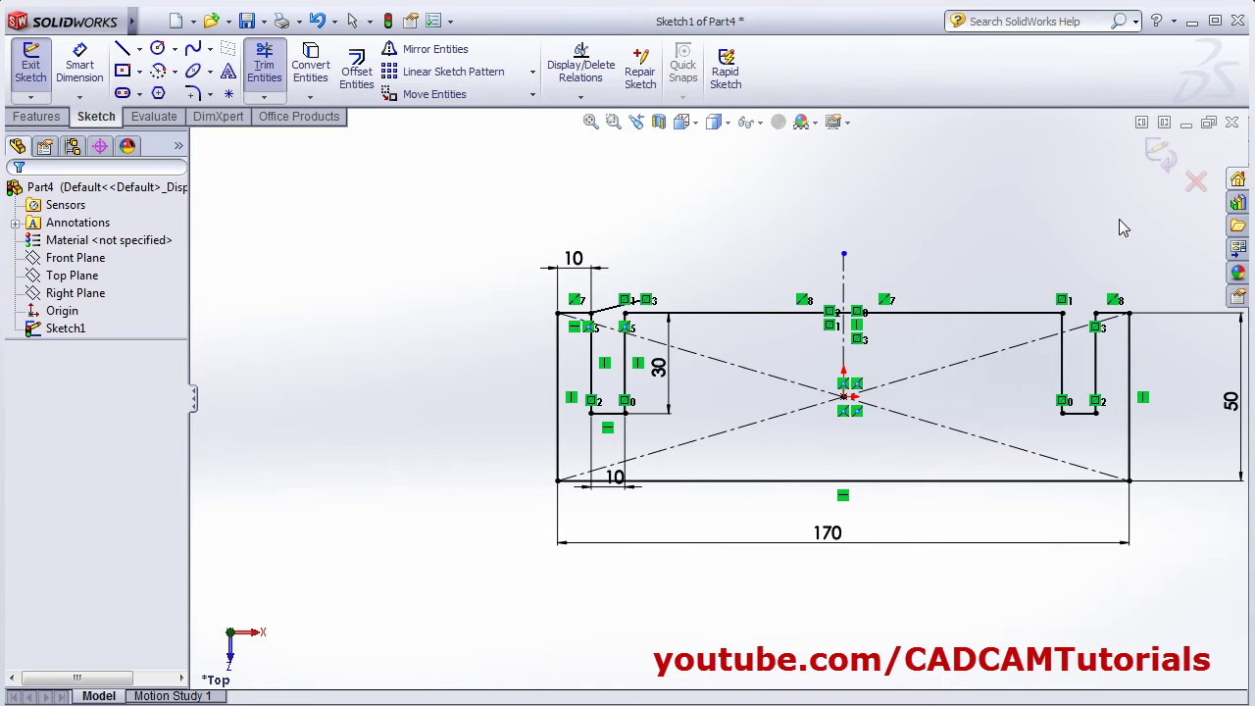
Step: Extrude the slotted profile 10 mm blind from the sketch plane and save the part as Step
{"action": "key", "text": "e"}
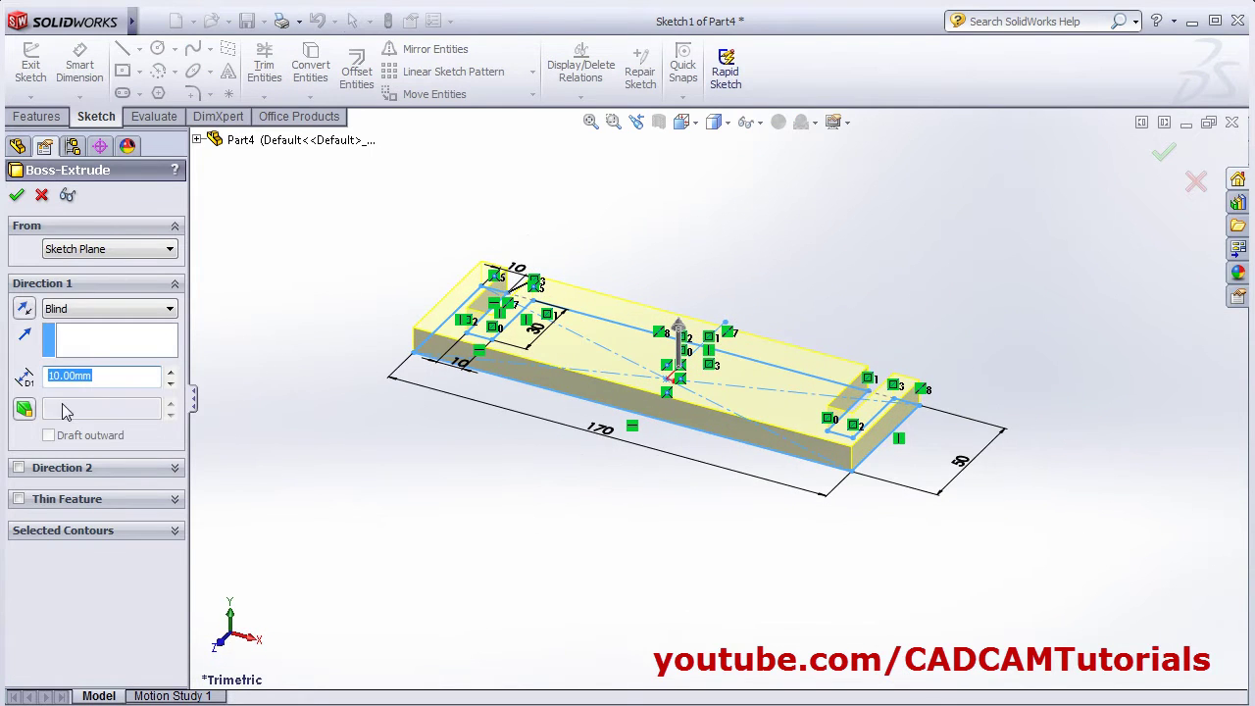
{"action": "left_click", "coordinate": [19, 195]}
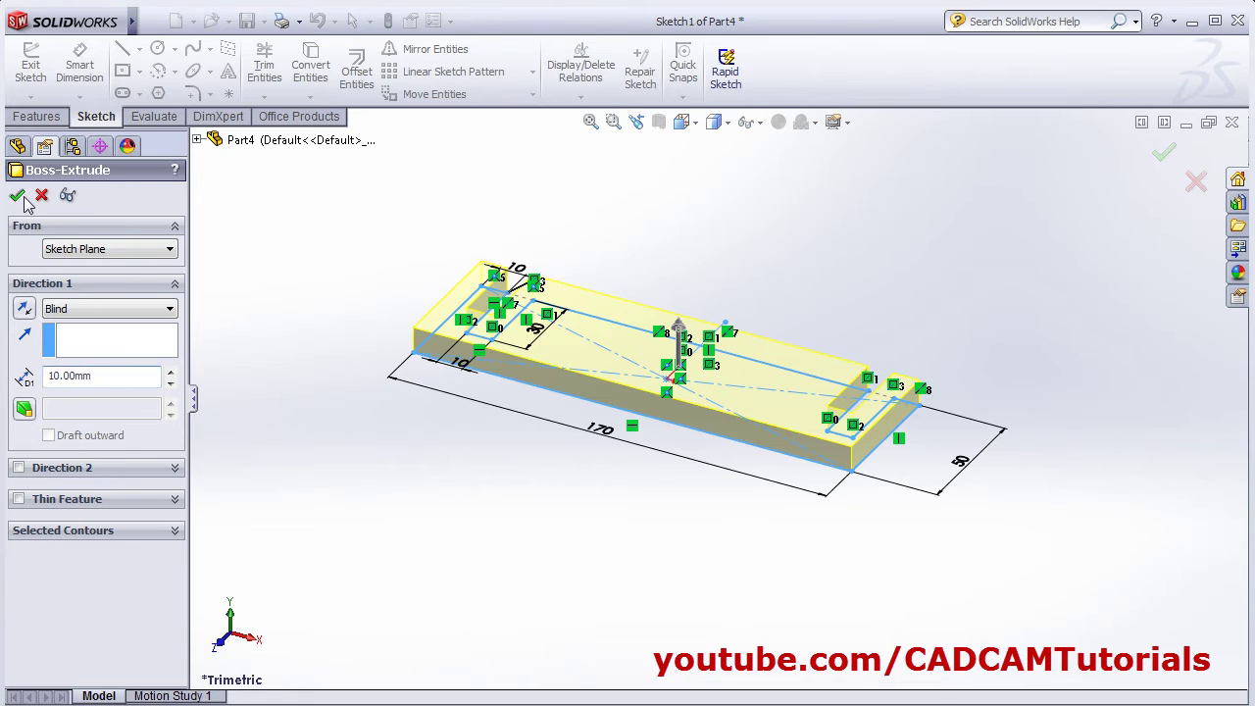
{"action": "left_click", "coordinate": [246, 20]}
{"action": "key", "text": "alt+Tab"}
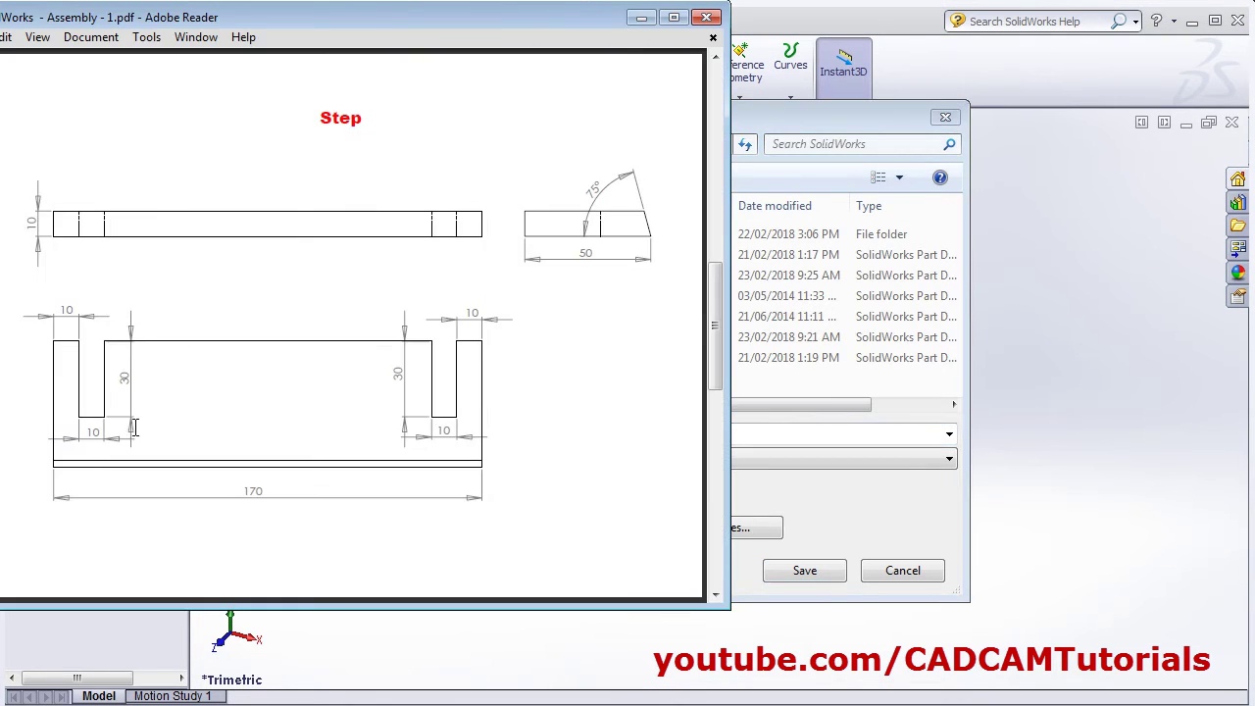
{"action": "left_click", "coordinate": [898, 525]}
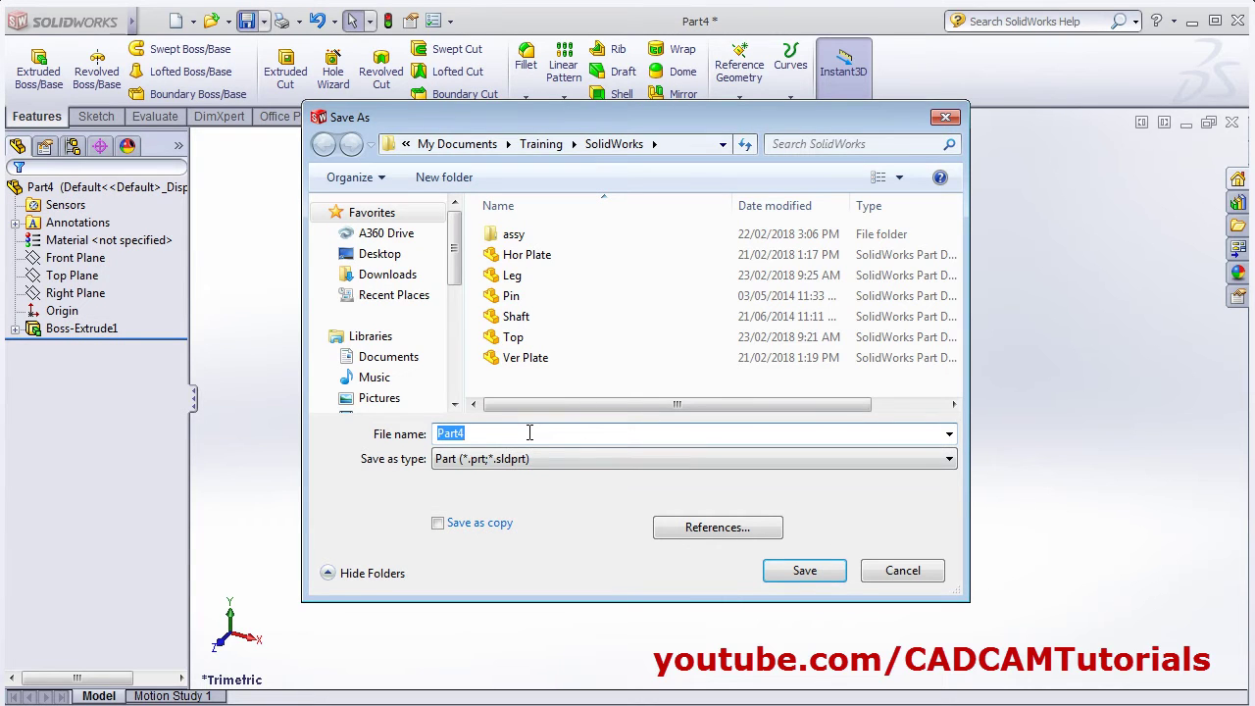
{"action": "type", "text": "Step"}
{"action": "left_click", "coordinate": [774, 576]}
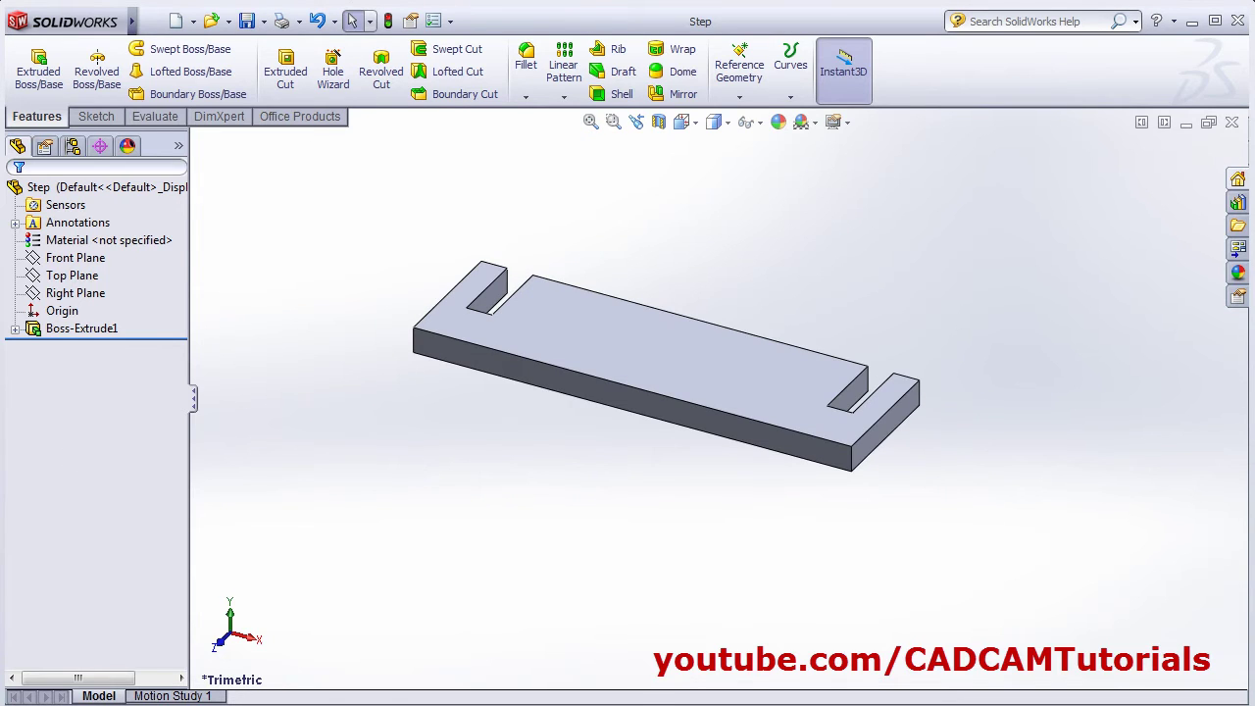
Step: Switch to the PDF in Adobe Reader to examine the bench's assembly drawing, then return to SolidWorks
{"action": "key", "text": "alt+Tab"}
{"action": "scroll", "coordinate": [490, 483], "scroll_direction": "down", "scroll_amount": 5}
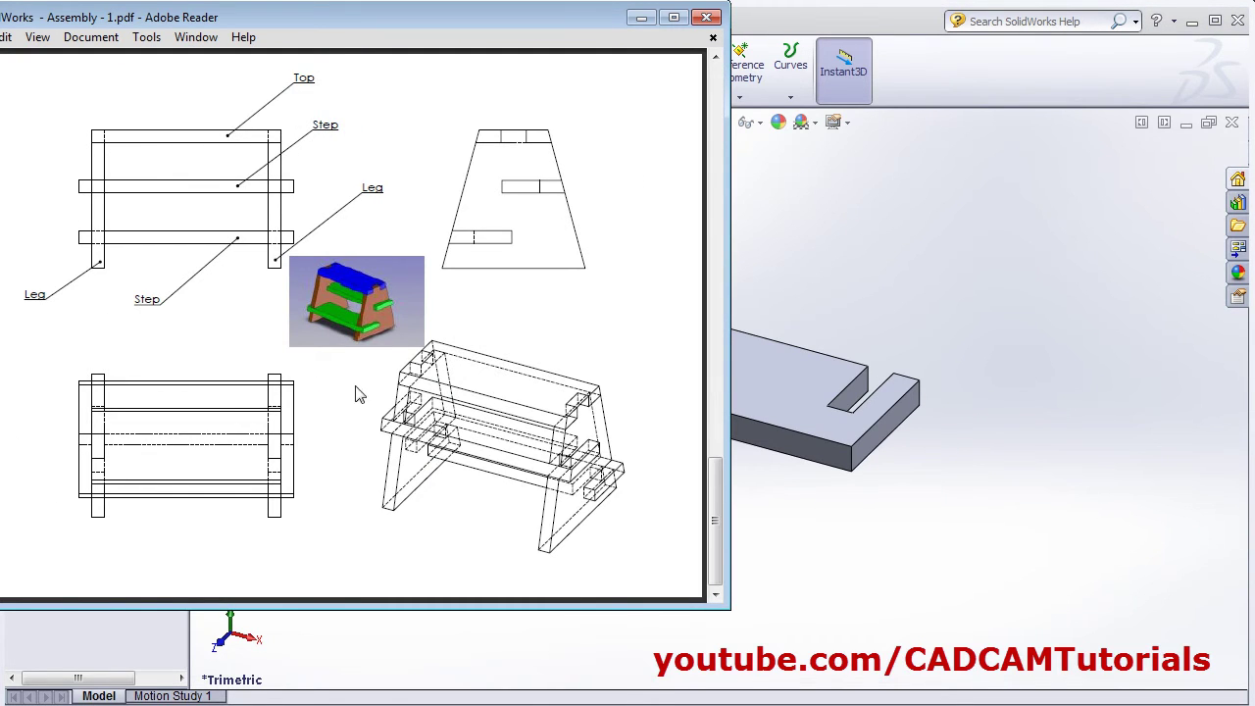
{"action": "left_click", "coordinate": [938, 548]}
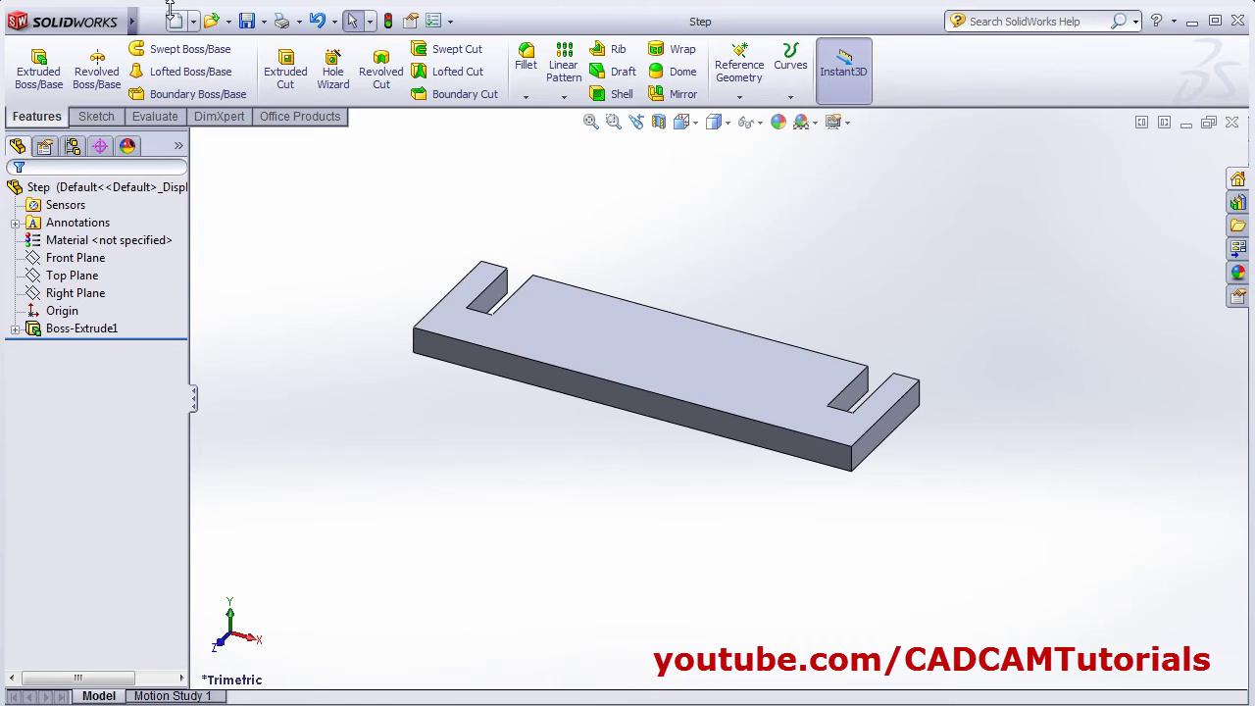